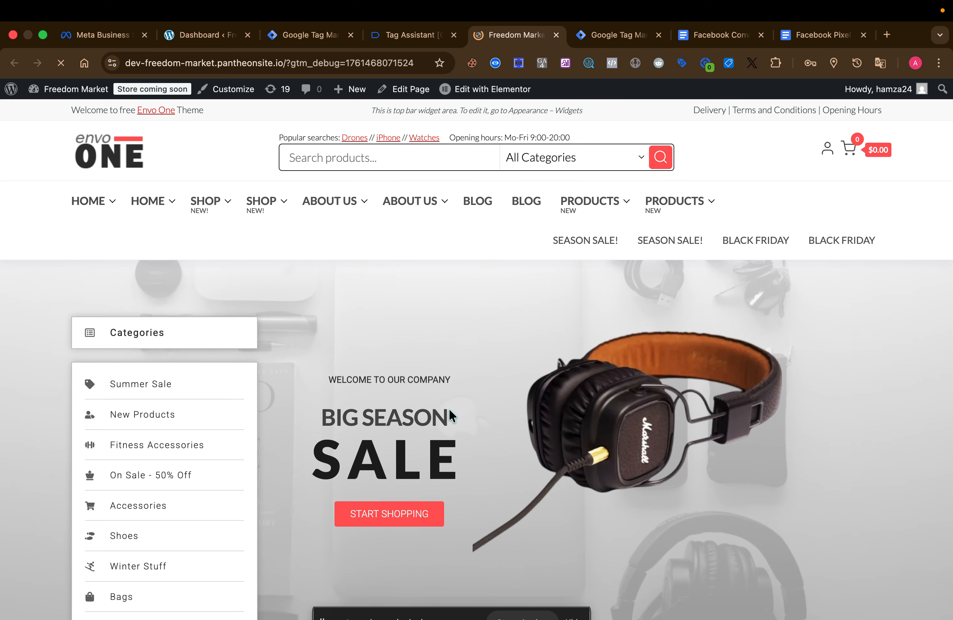
Step: Check the Tag Assistant summary for the Freedom Market home page and open the store's Infra Drone product page
scroll(449, 408, down, 5)
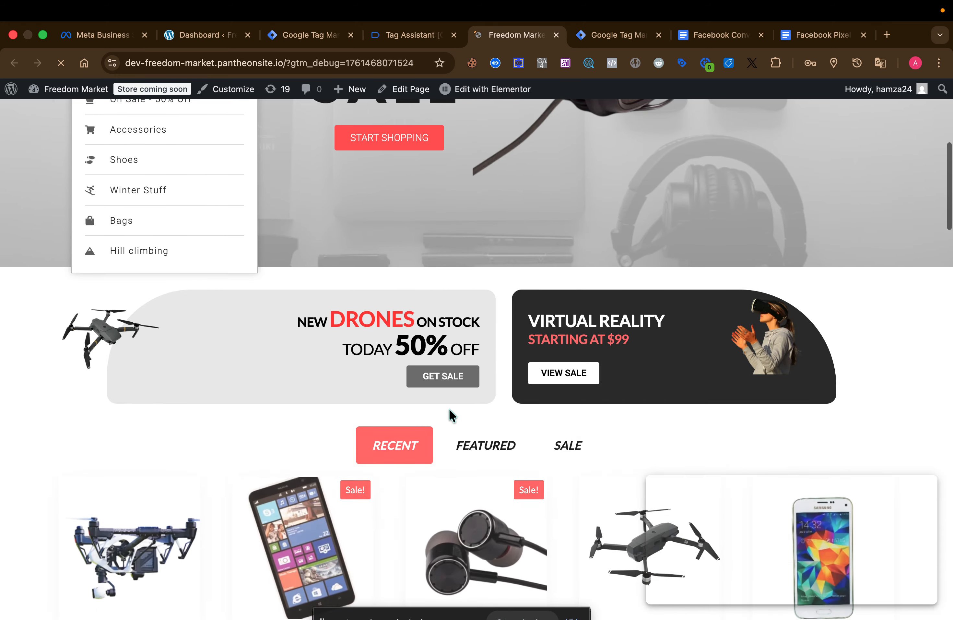
scroll(450, 408, down, 5)
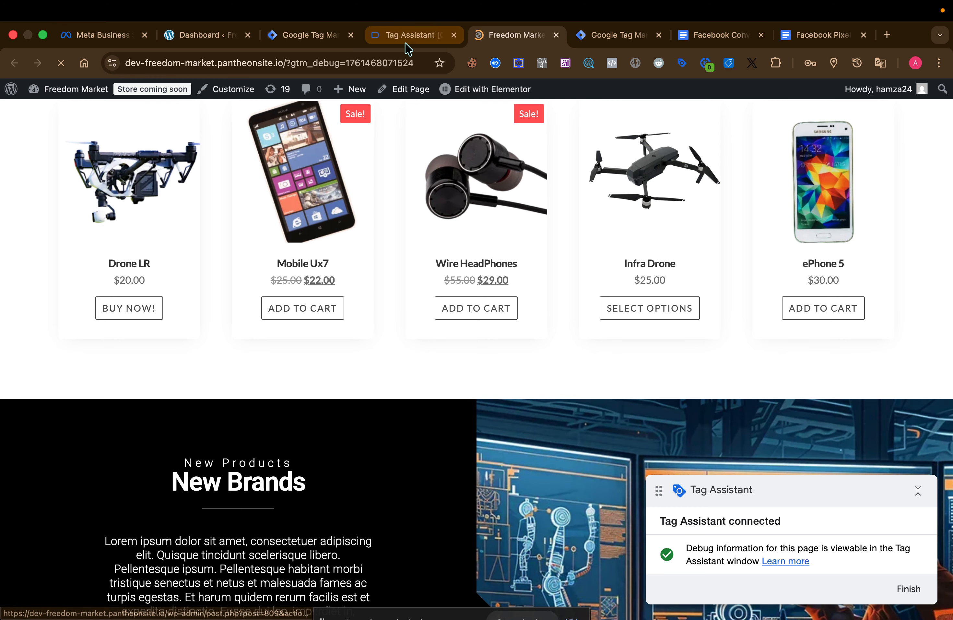
click(404, 35)
click(489, 326)
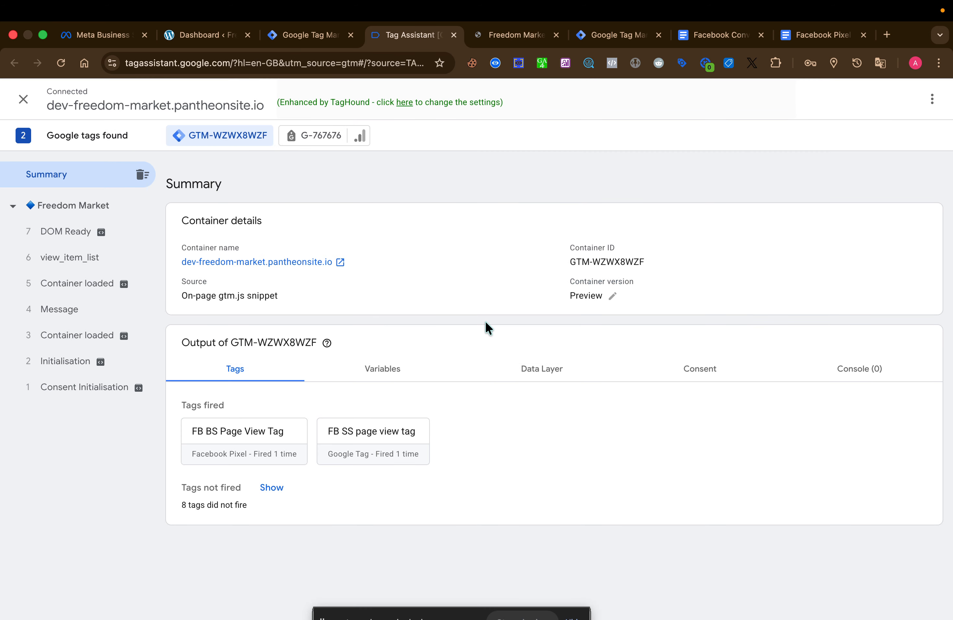
click(494, 36)
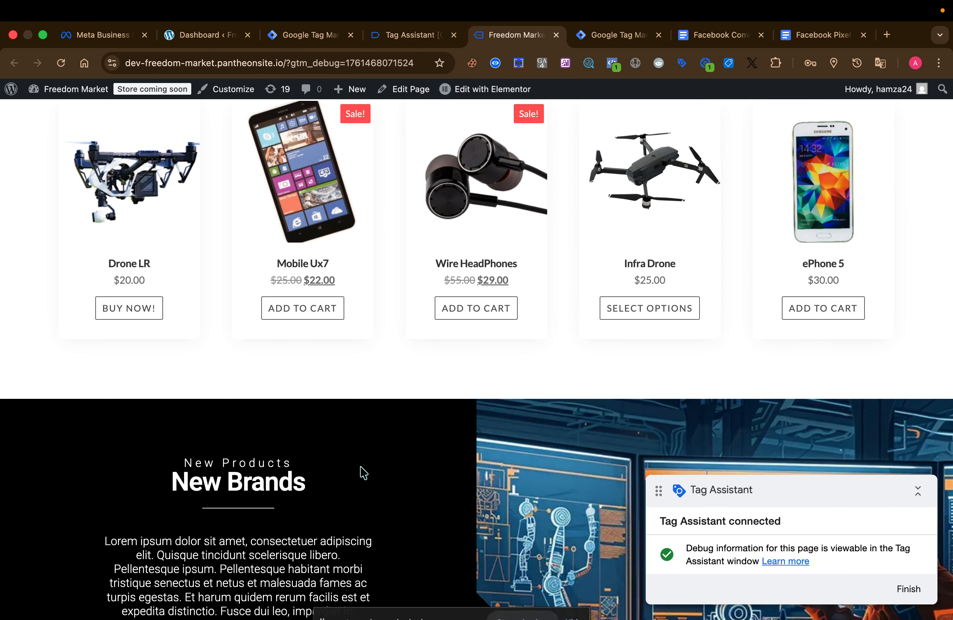
scroll(363, 473, up, 2)
click(631, 264)
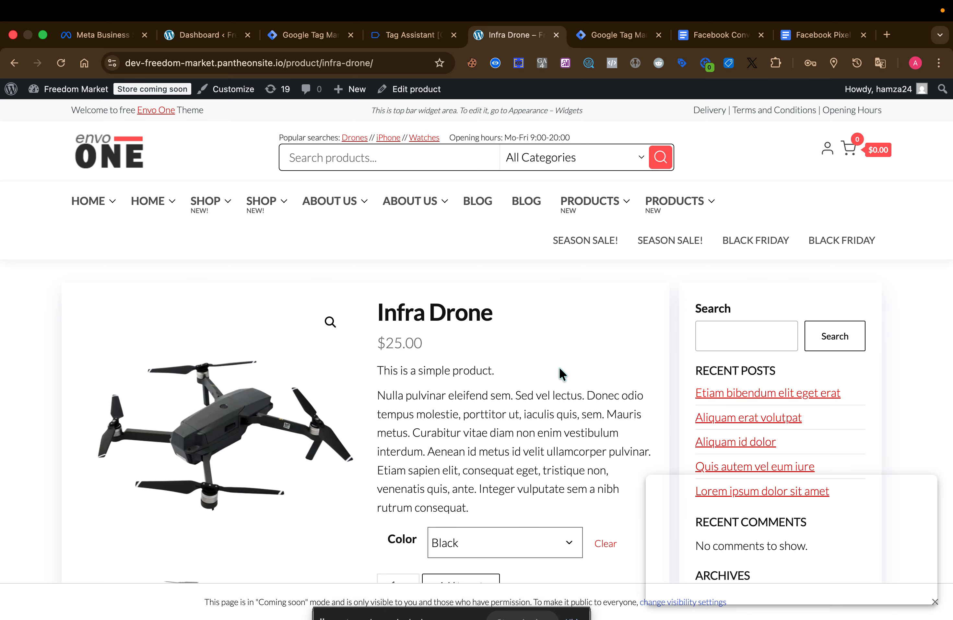
Step: Inspect the Infra Drone page's view_item event in Tag Assistant and expand its data layer API call
click(410, 40)
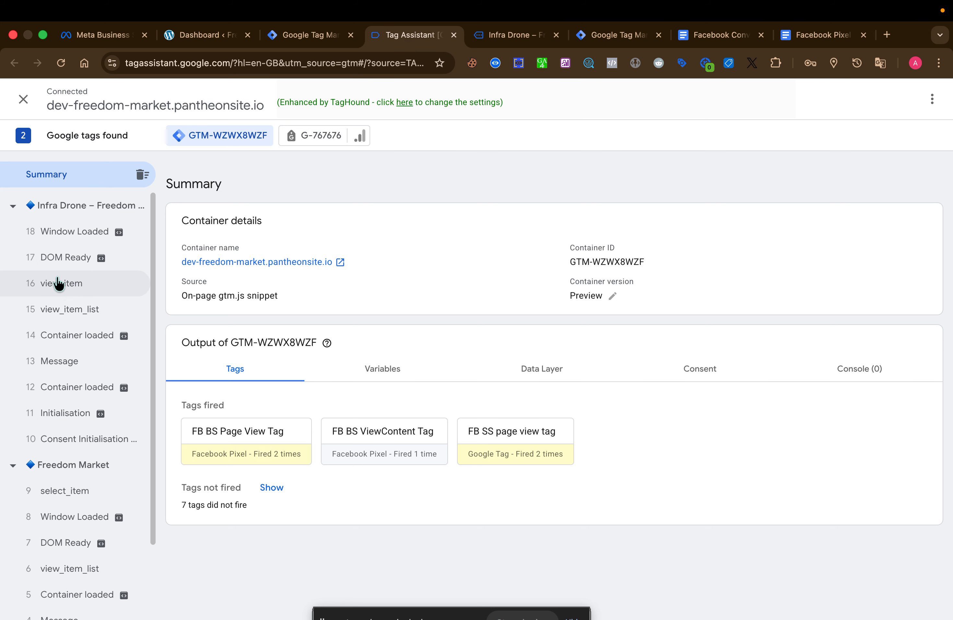
click(92, 282)
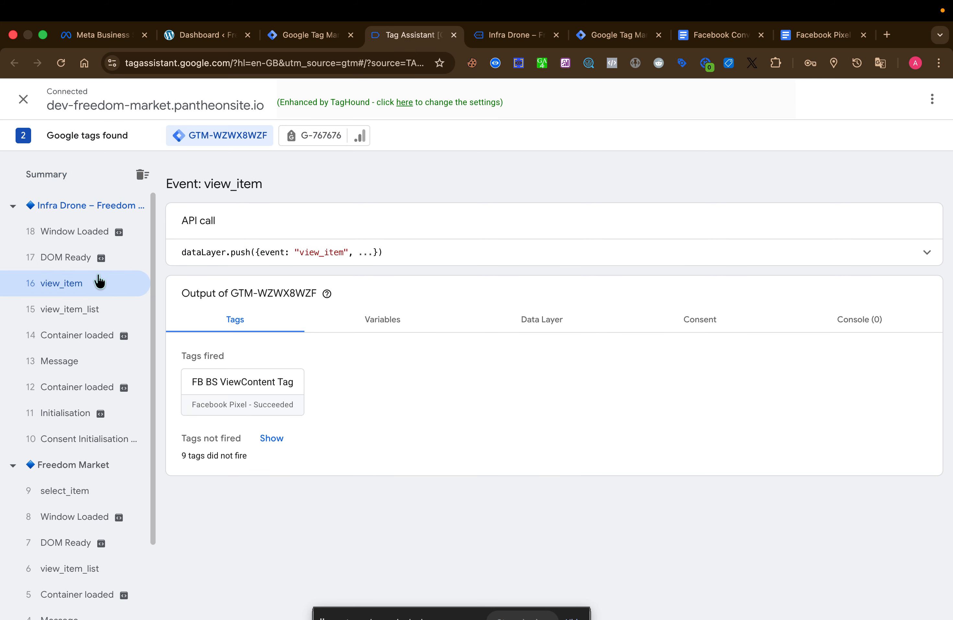
click(465, 261)
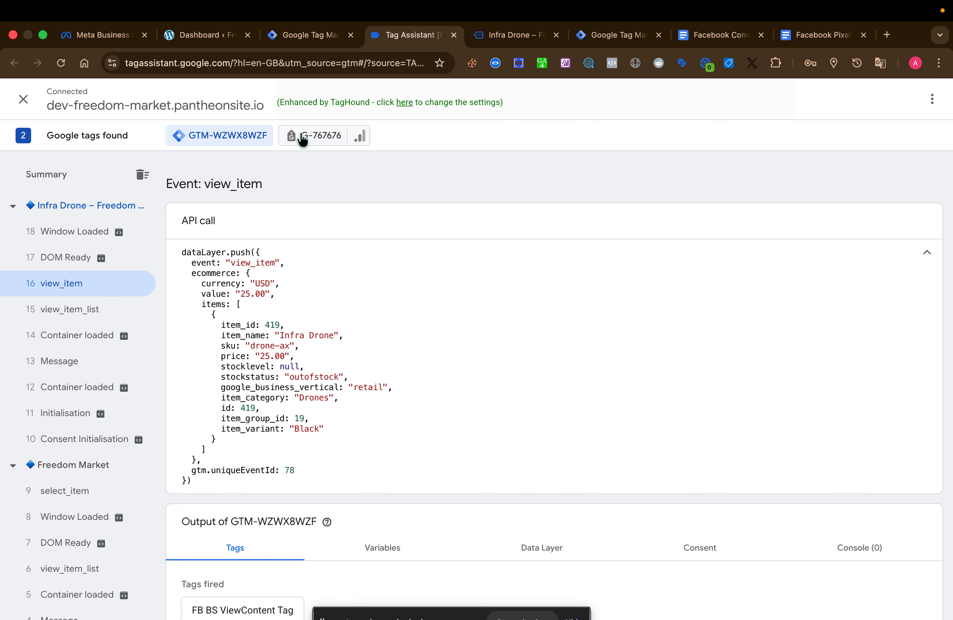
Step: Review the required parameters for the view_item event in the Facebook Conversion API and GA4 Server-Side Tracking document
click(288, 35)
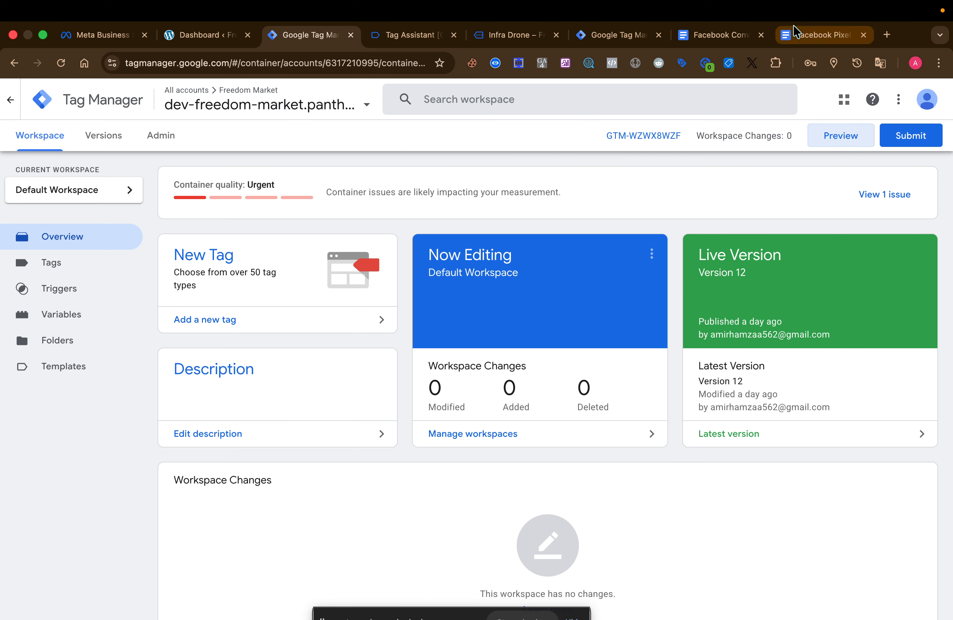
click(746, 38)
scroll(530, 379, down, 10)
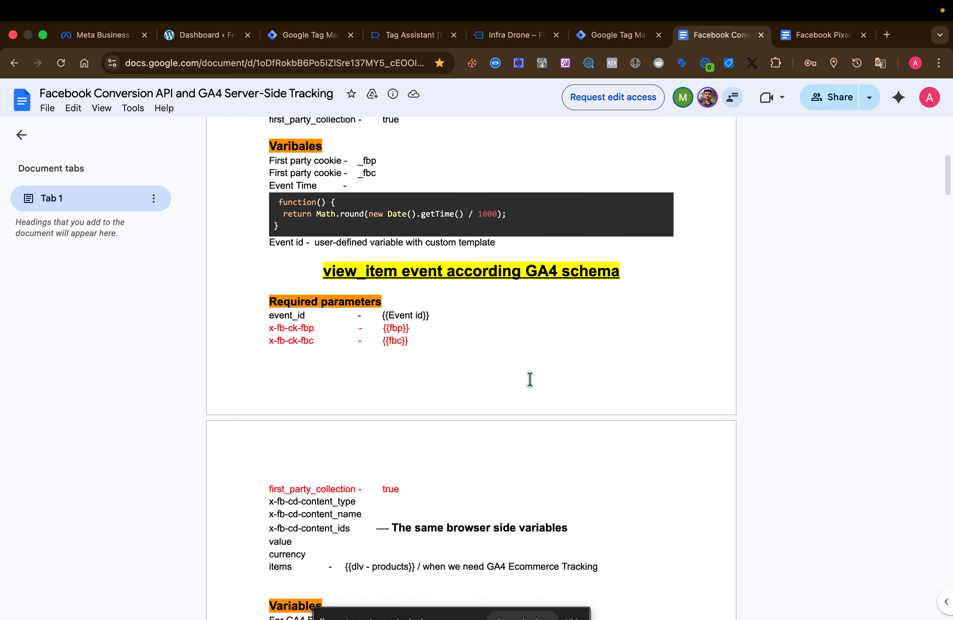
scroll(530, 379, down, 2)
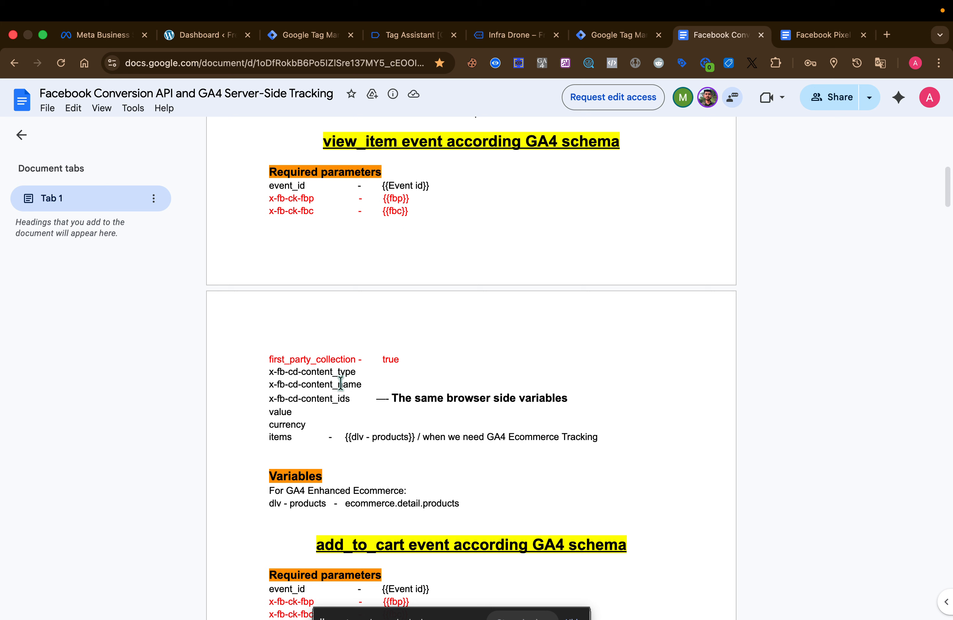
drag(270, 372, 296, 429)
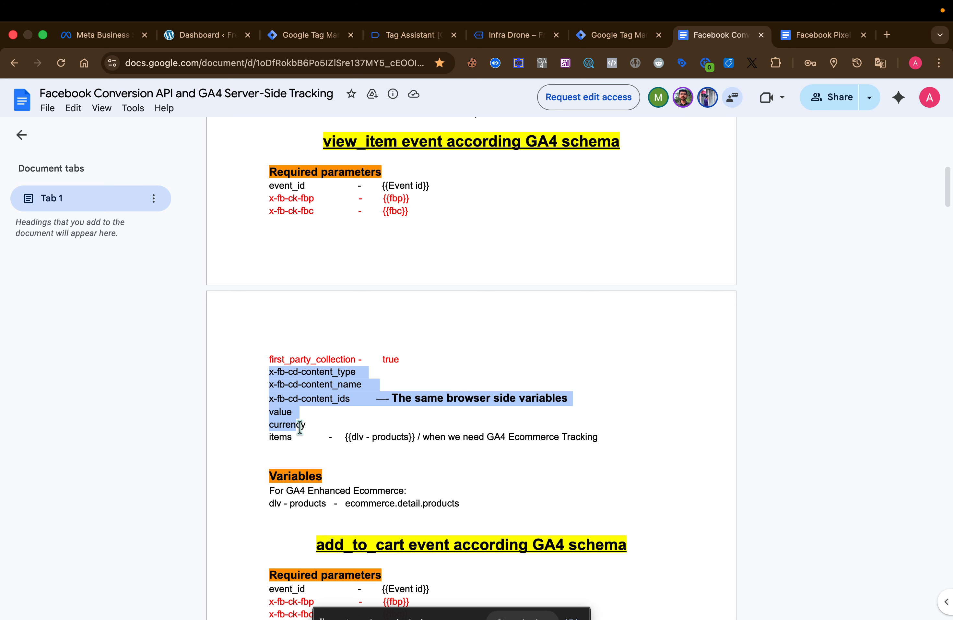
click(370, 401)
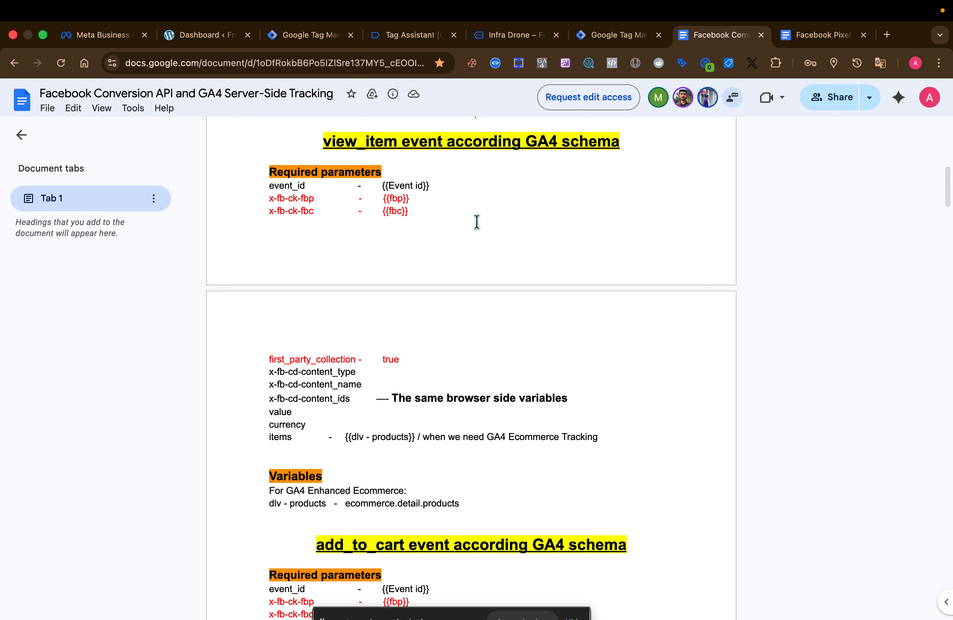
Step: Check the web container's trigger list in Google Tag Manager for the view_item custom event trigger
click(296, 34)
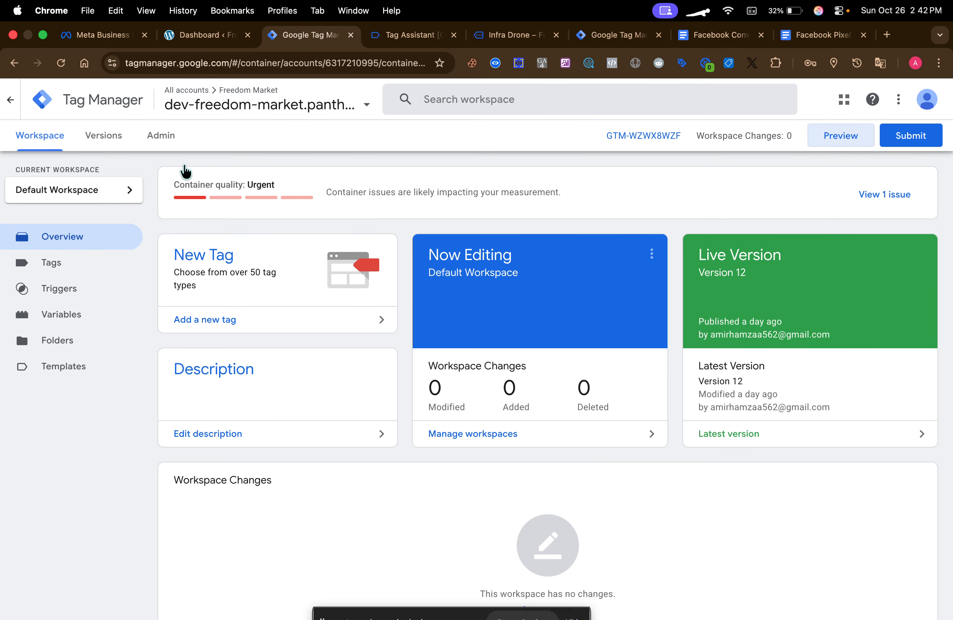
click(99, 318)
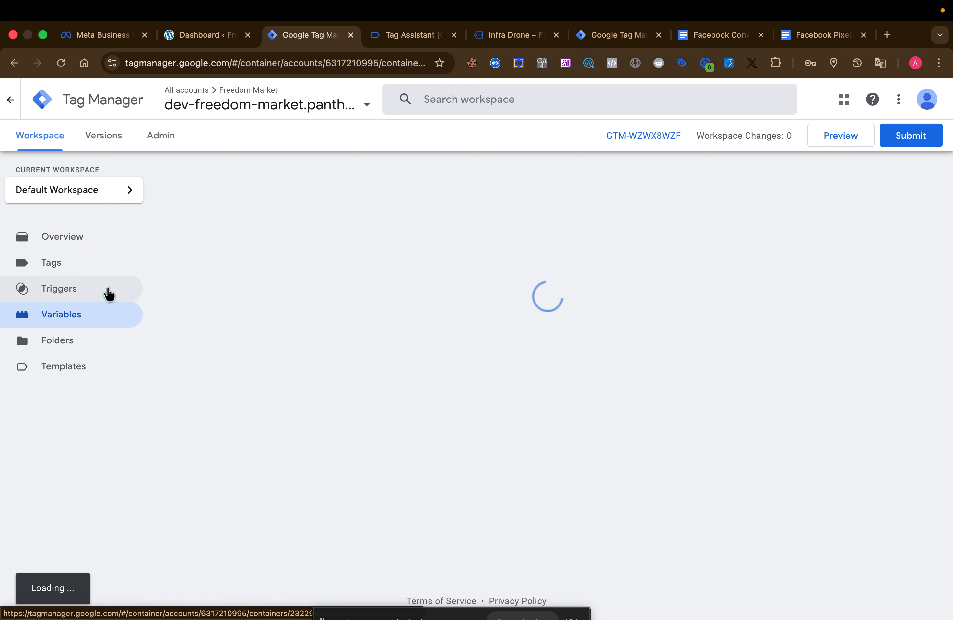
click(109, 294)
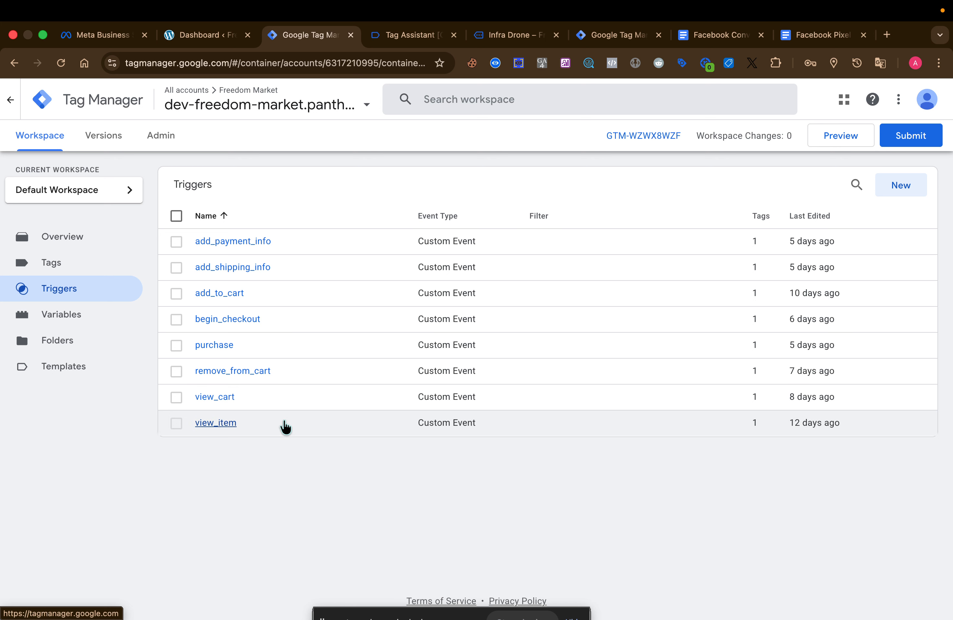
Step: Create a new tag in the web container with the type Google Analytics: GA4 Event
click(90, 267)
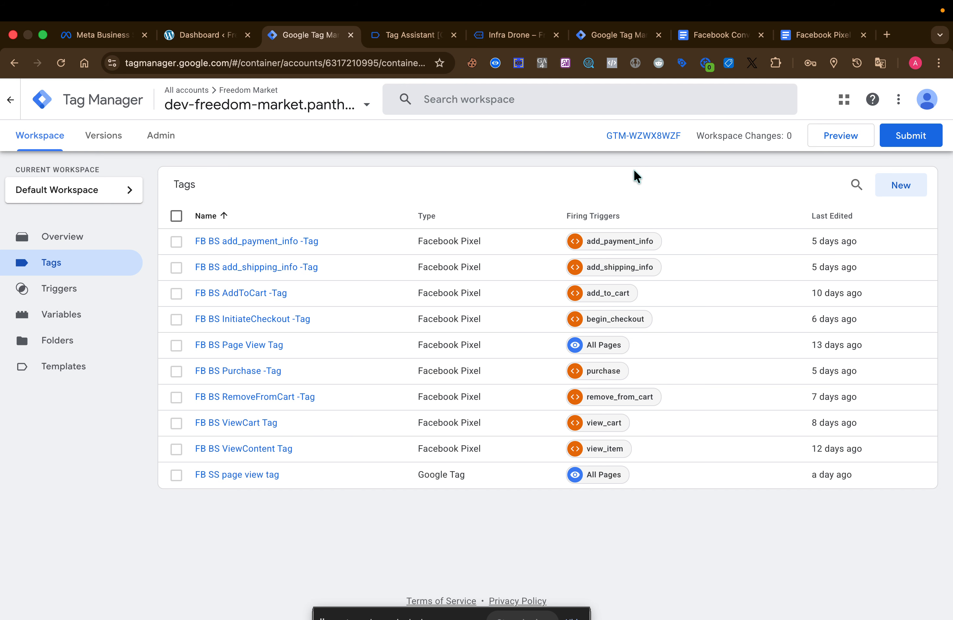
click(913, 186)
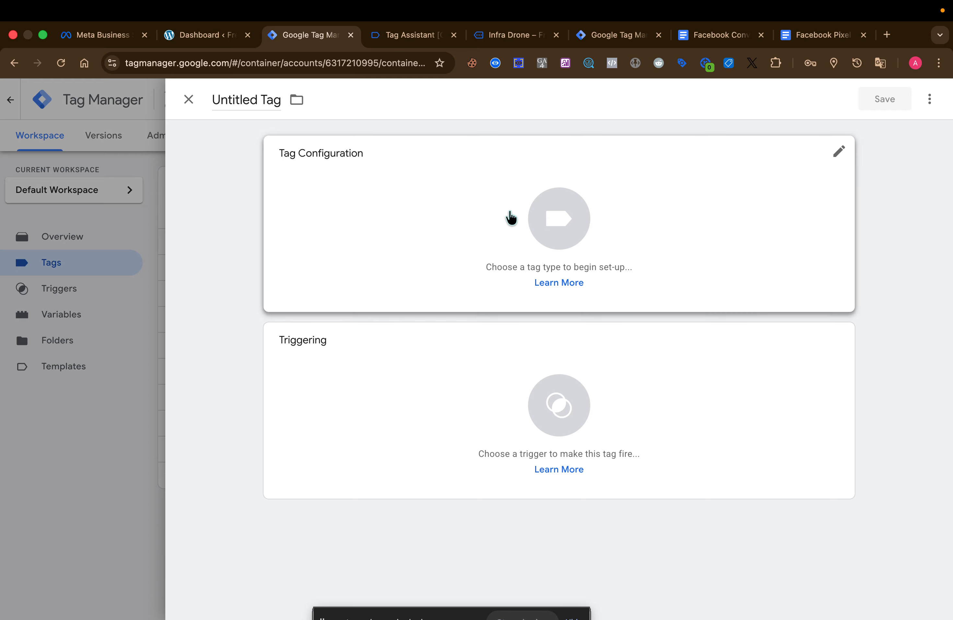
click(585, 199)
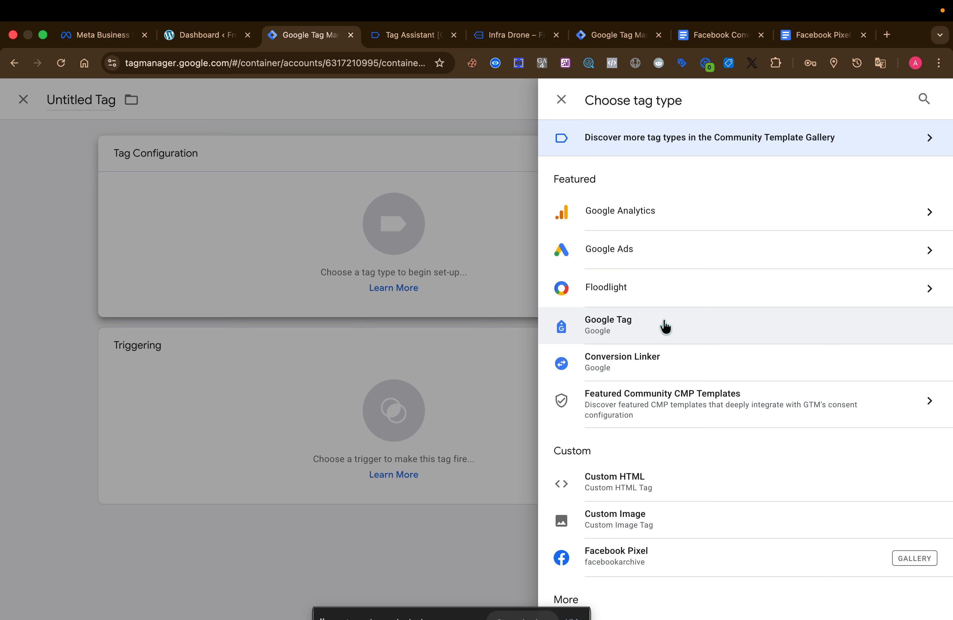
scroll(665, 327, down, 2)
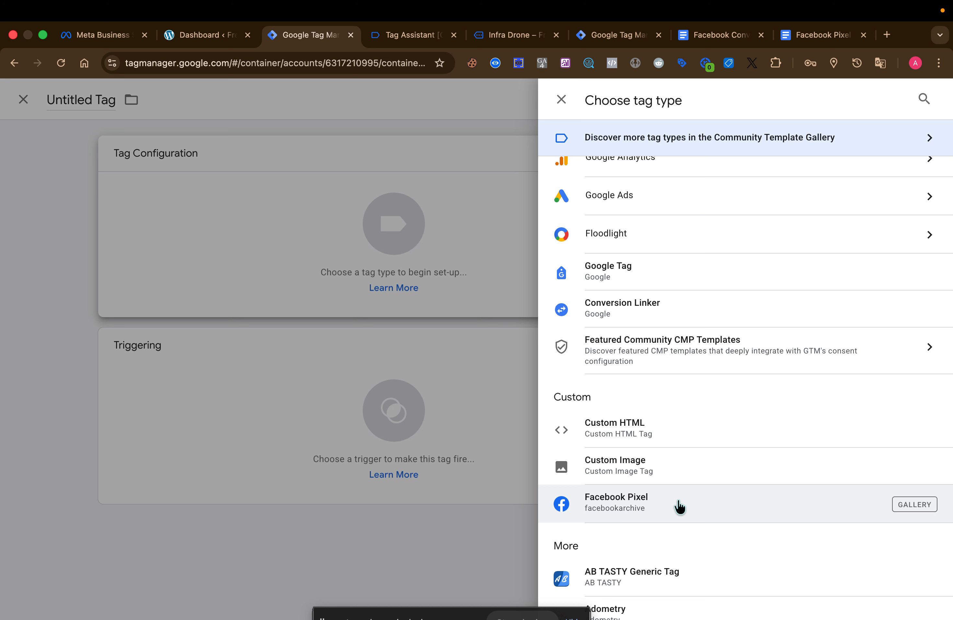
scroll(680, 507, up, 1)
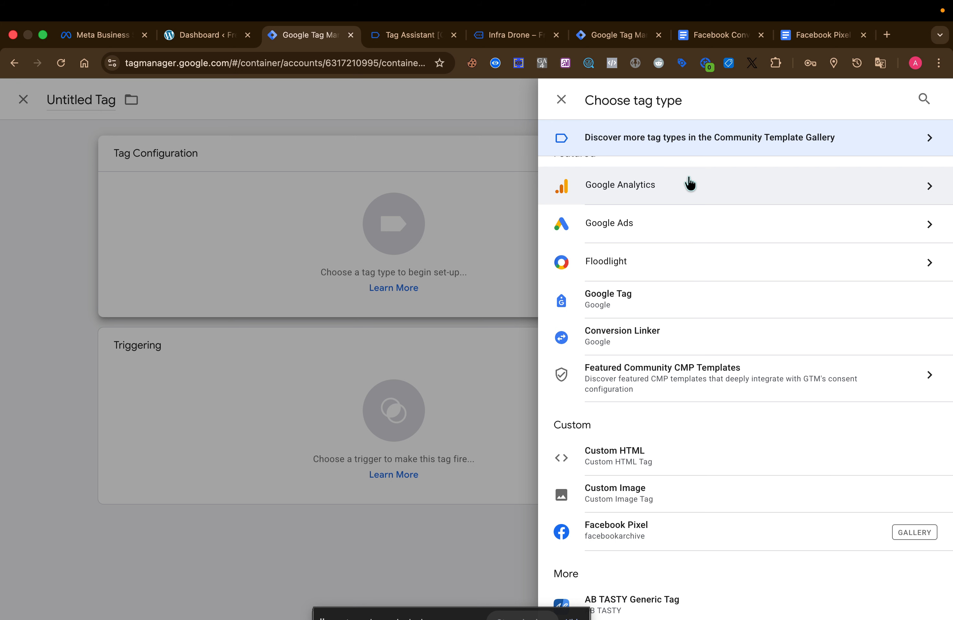
click(690, 195)
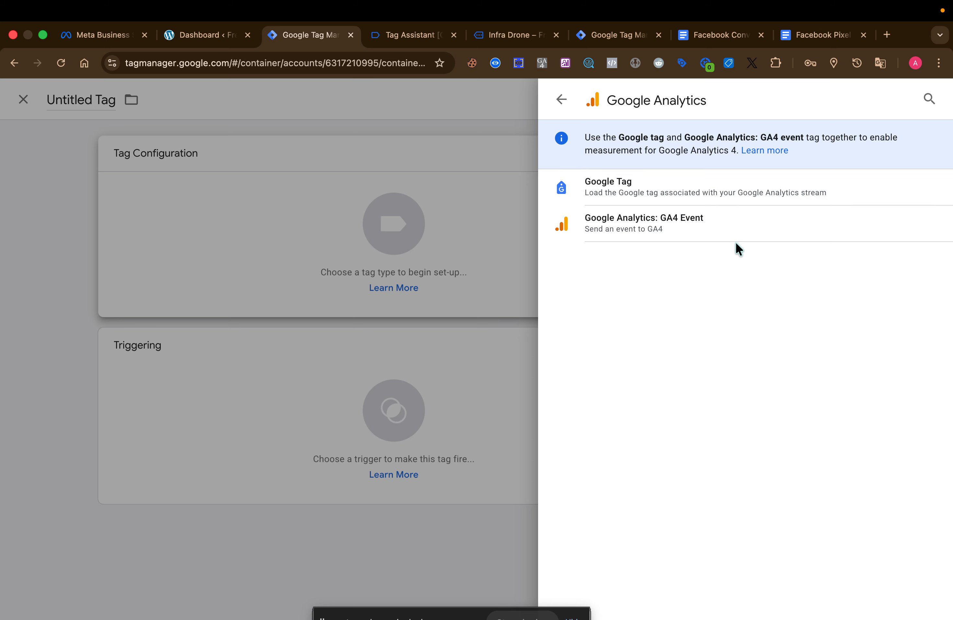
click(705, 228)
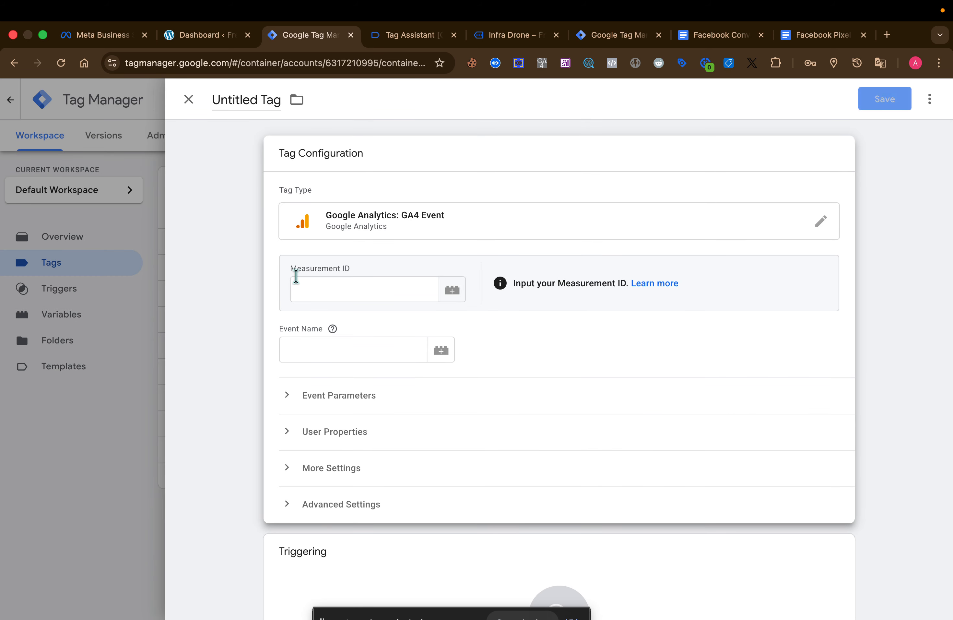
Step: Set the new tag's measurement ID to the {{G TAG}} variable and its event name to view_item
click(377, 289)
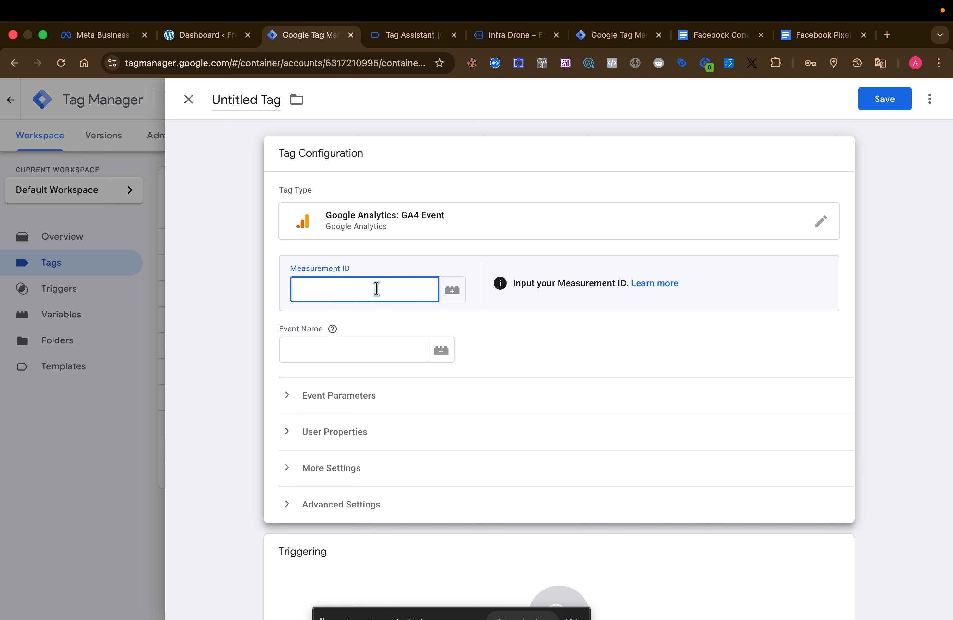
click(452, 289)
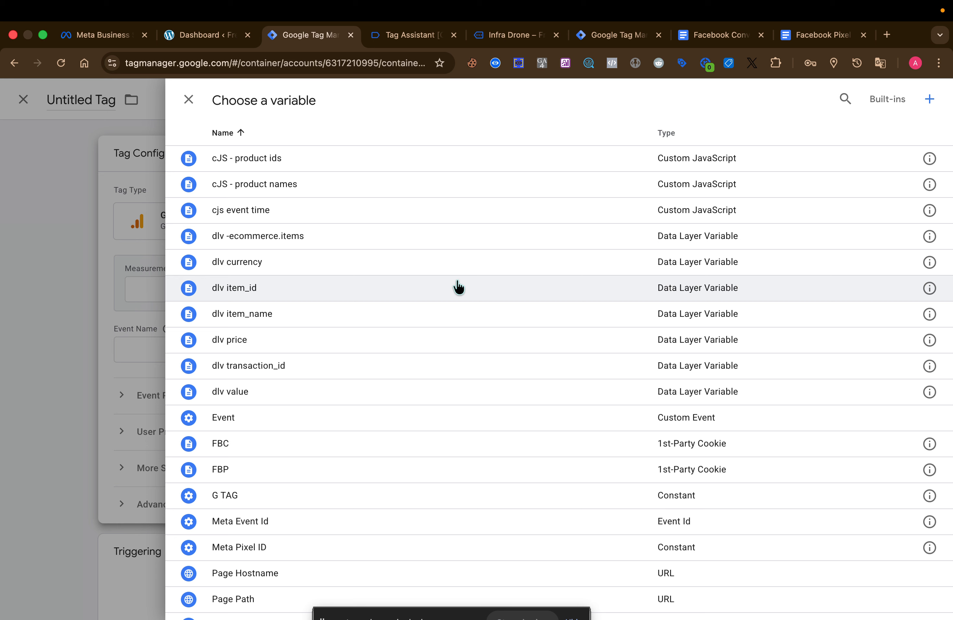
scroll(389, 477, down, 2)
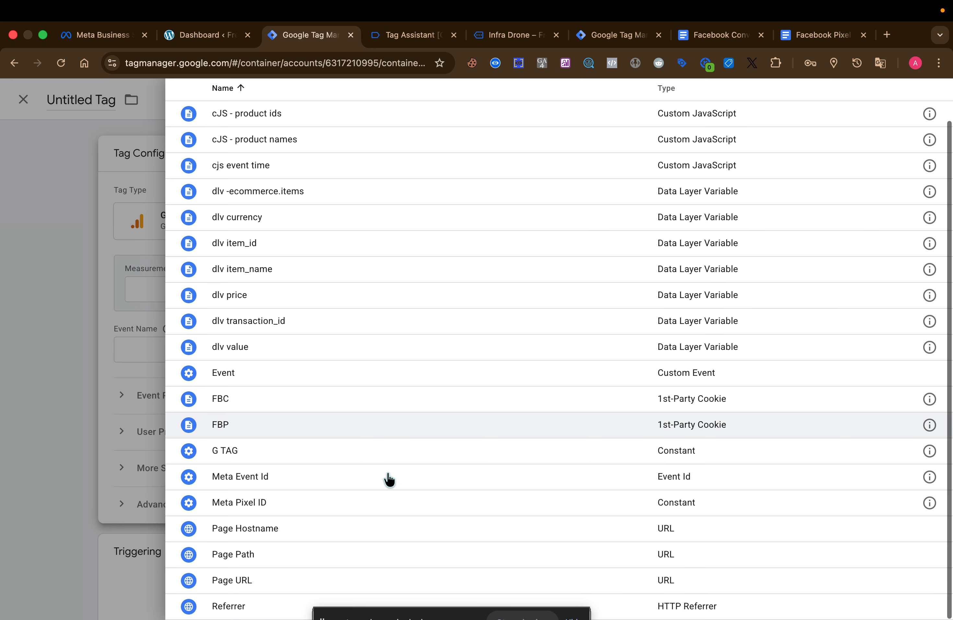
click(266, 456)
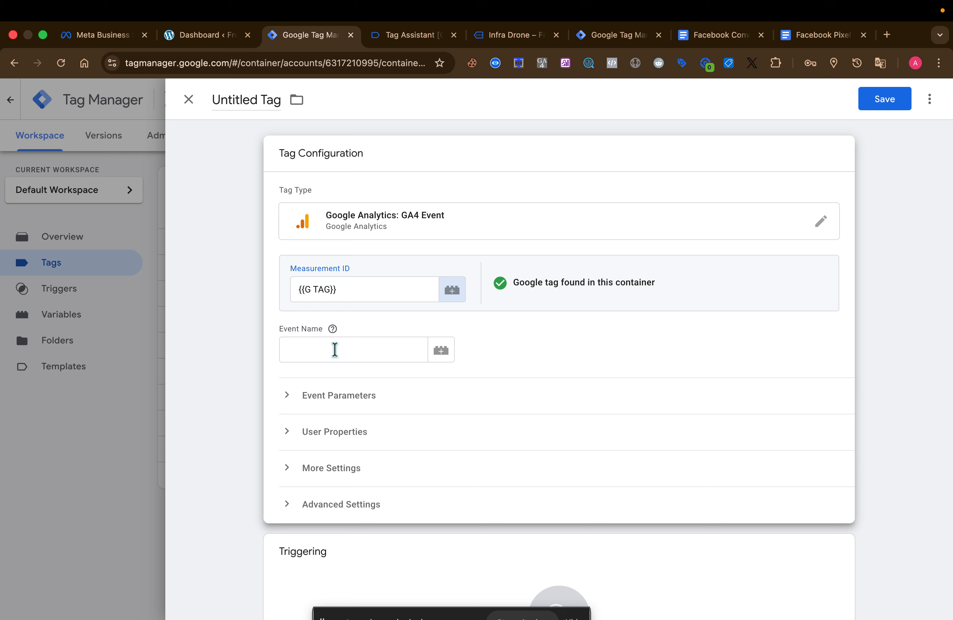
click(349, 345)
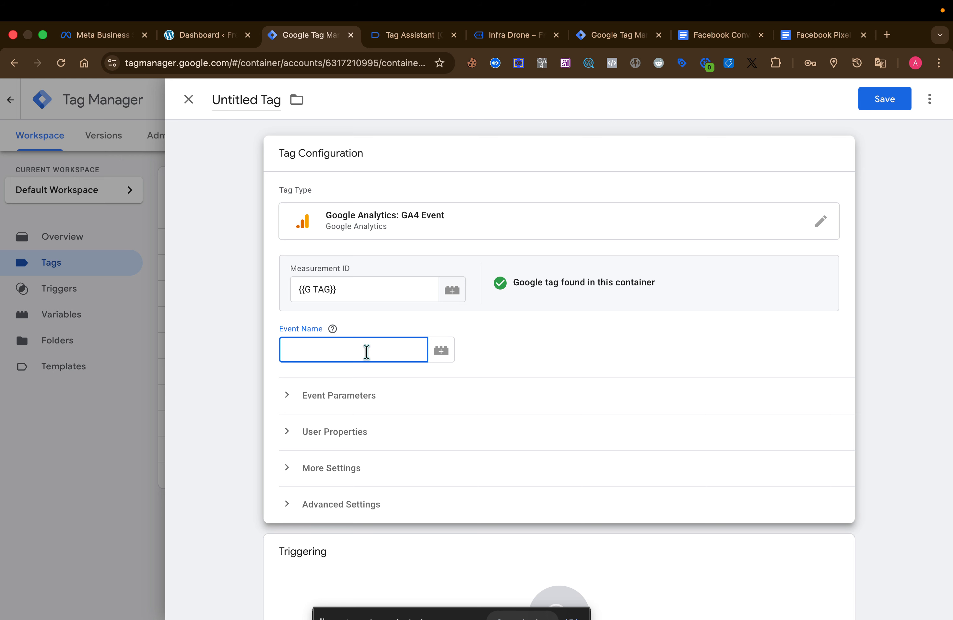
text(view_item)
click(524, 354)
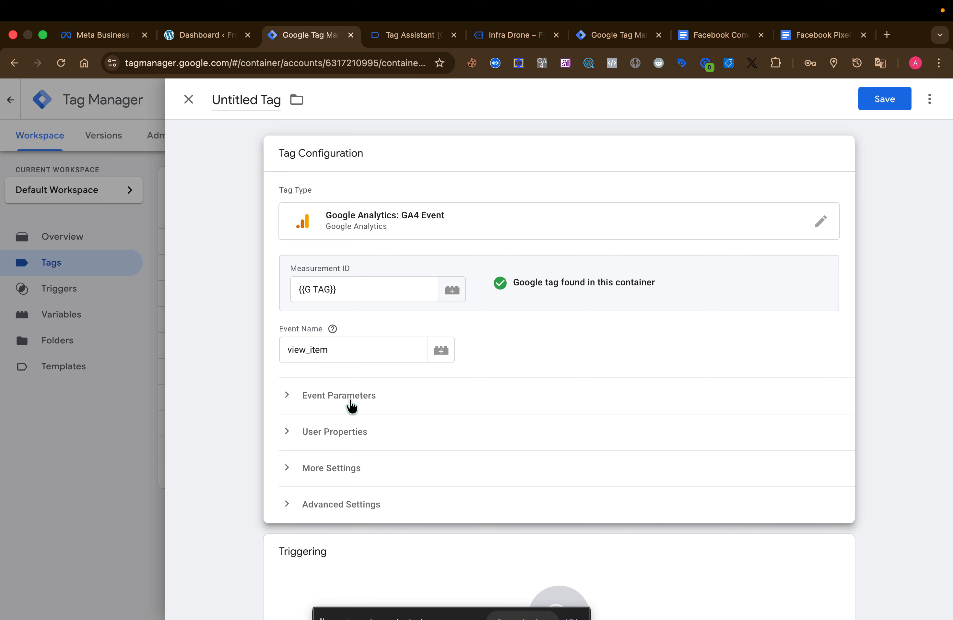
Step: Add four empty parameter rows under the view_item tag's event parameters
click(386, 399)
scroll(386, 399, down, 2)
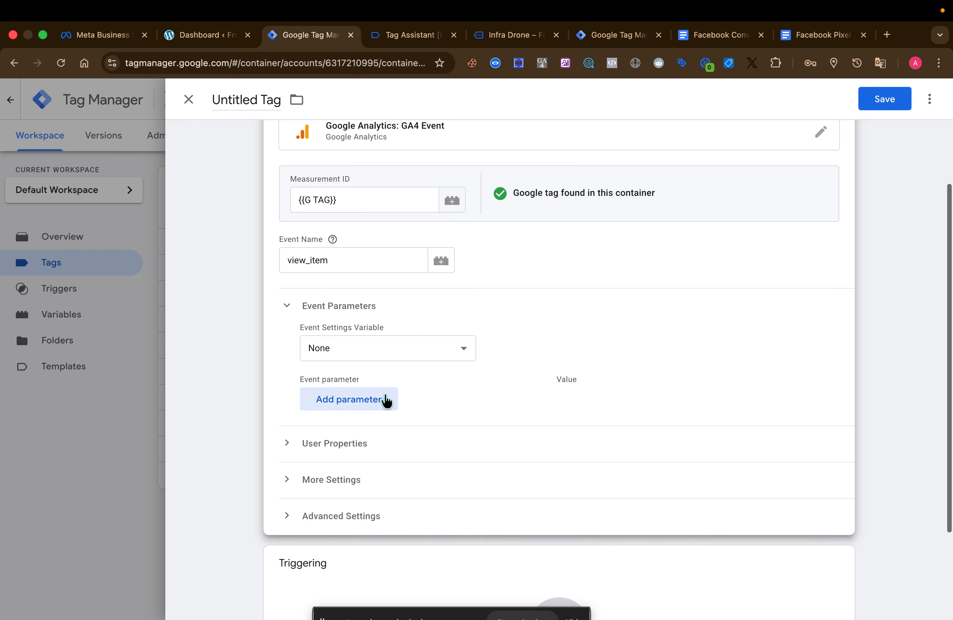
click(340, 407)
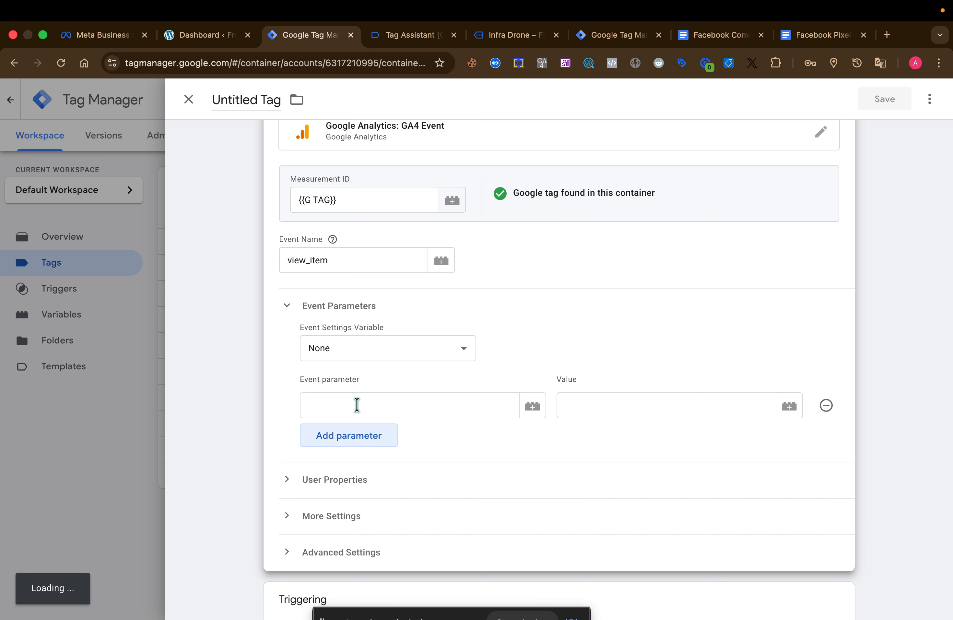
click(355, 437)
click(353, 479)
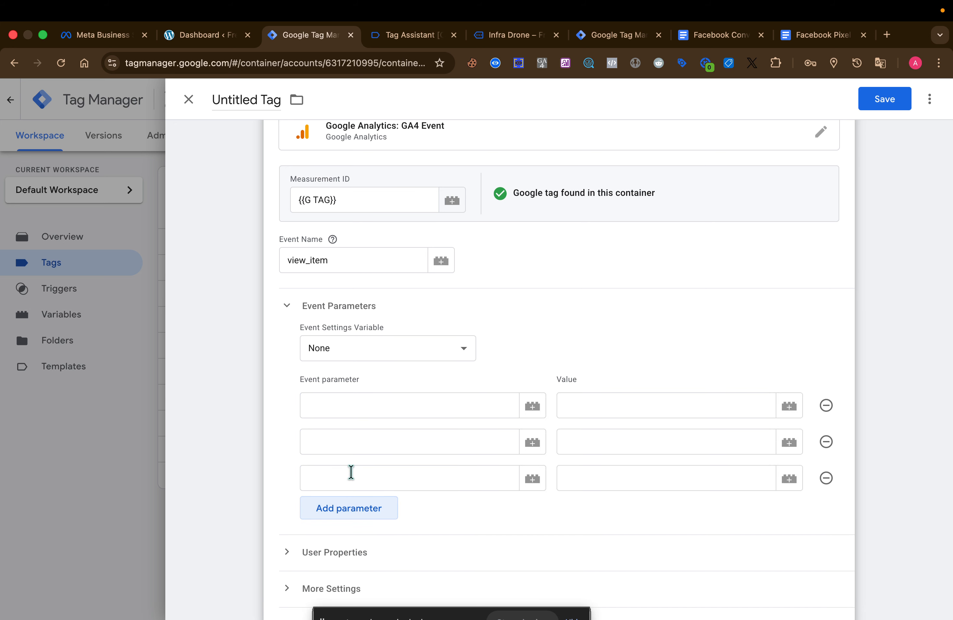
click(355, 510)
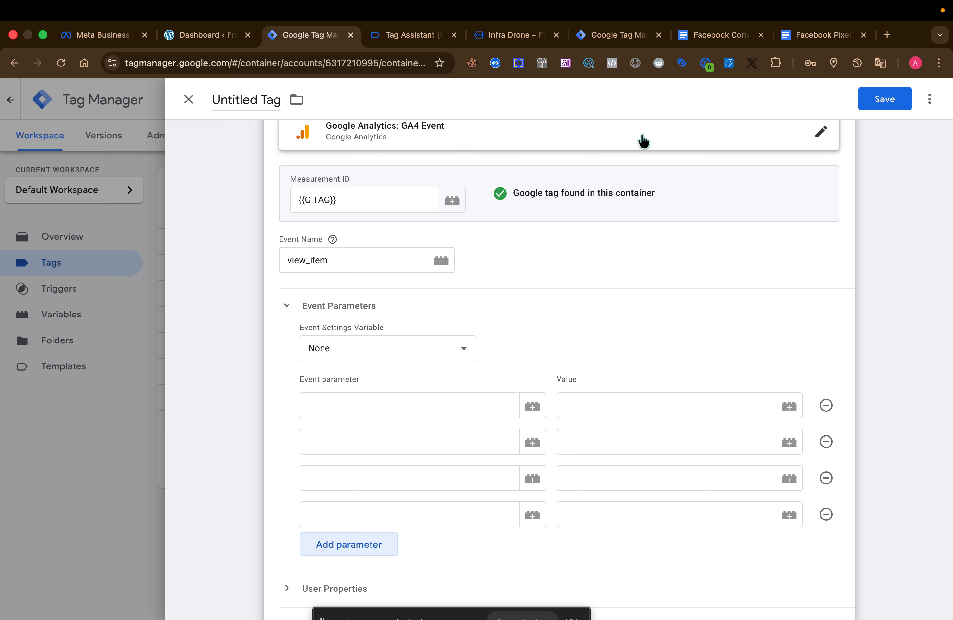
Step: Name the view_item tag's first two event parameters event_name and event_id, taking the naming from the Google Docs parameter list
click(724, 35)
scroll(403, 273, up, 2)
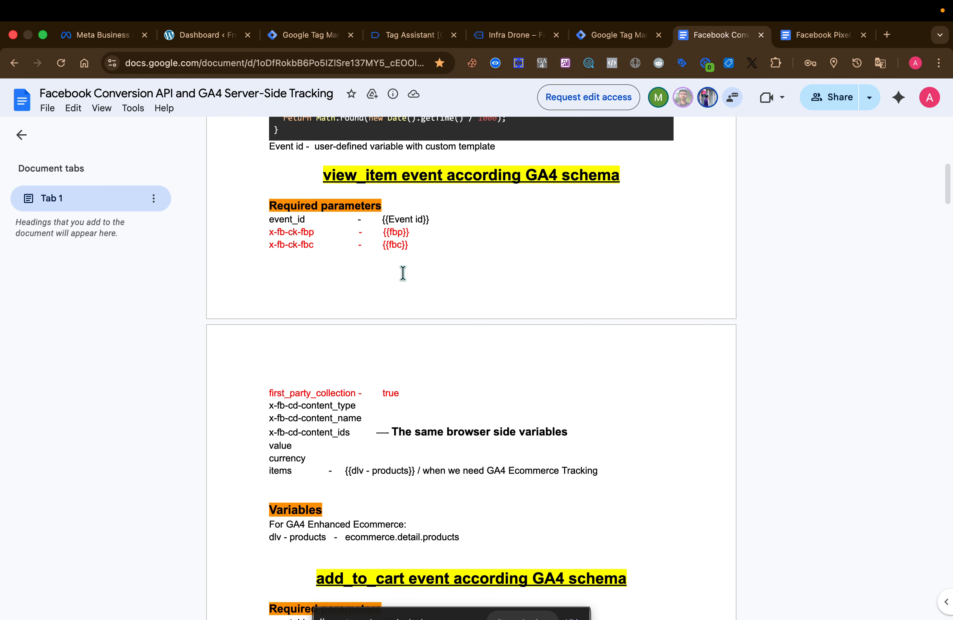
double_click(292, 221)
key(super+c)
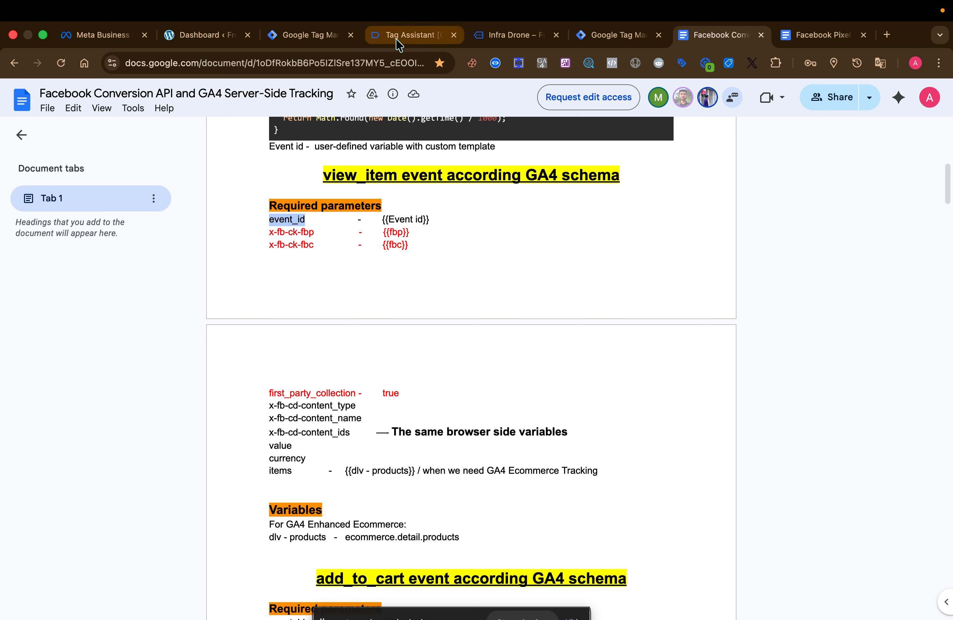
click(326, 40)
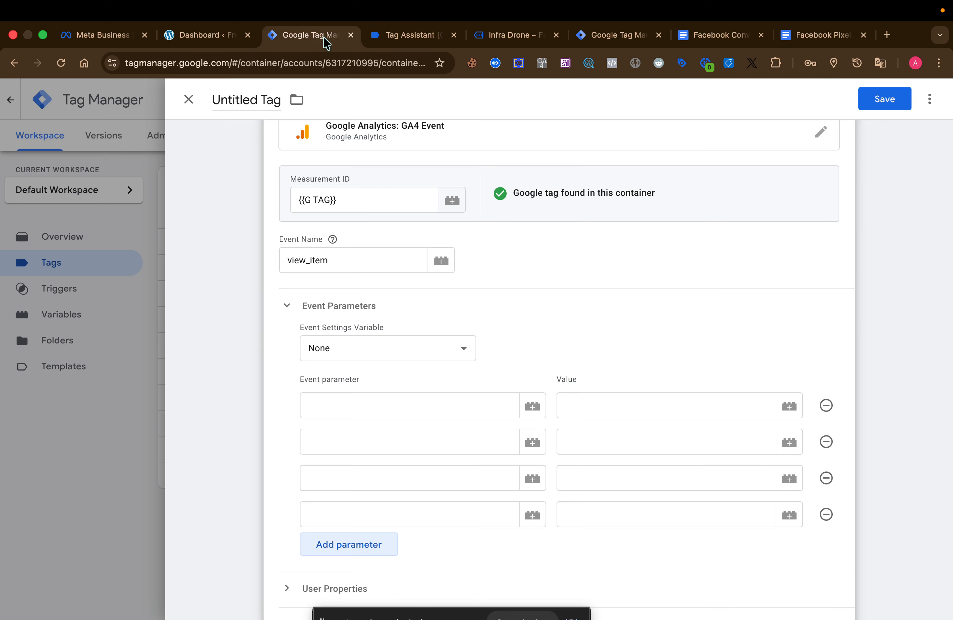
click(375, 405)
key(super+v)
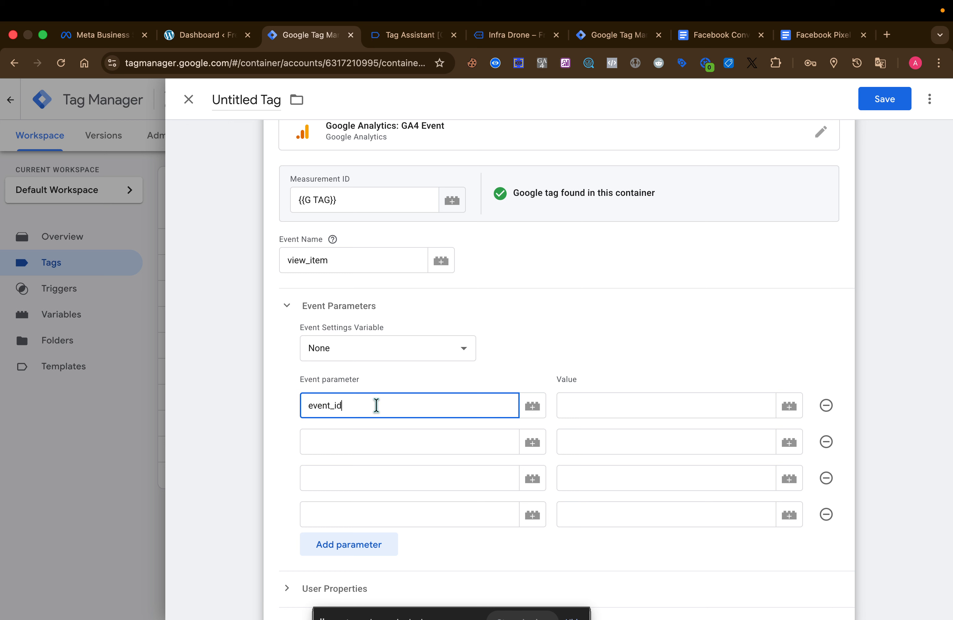
key(BackSpace)
key(BackSpace)
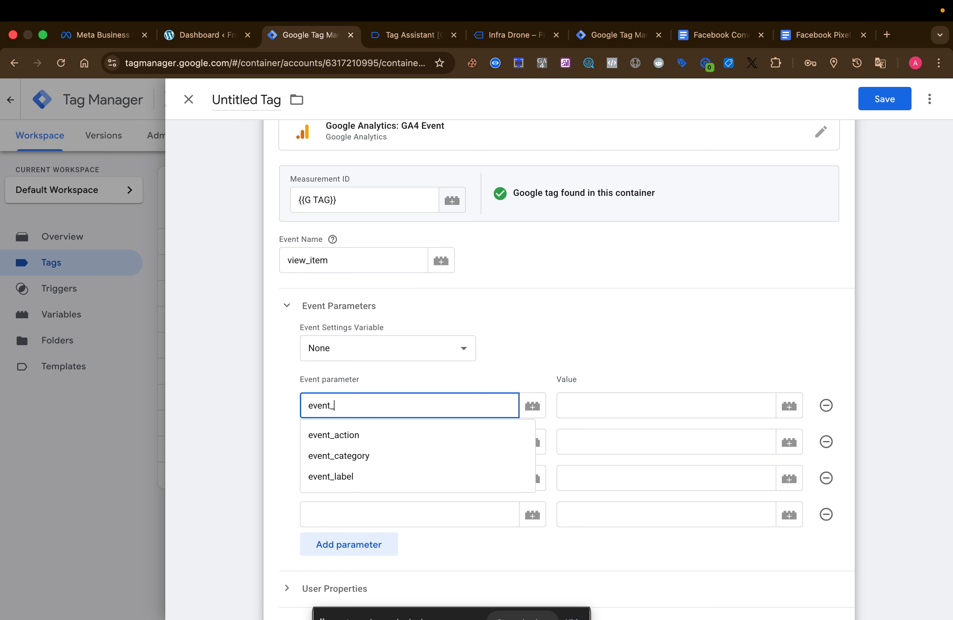
text(name)
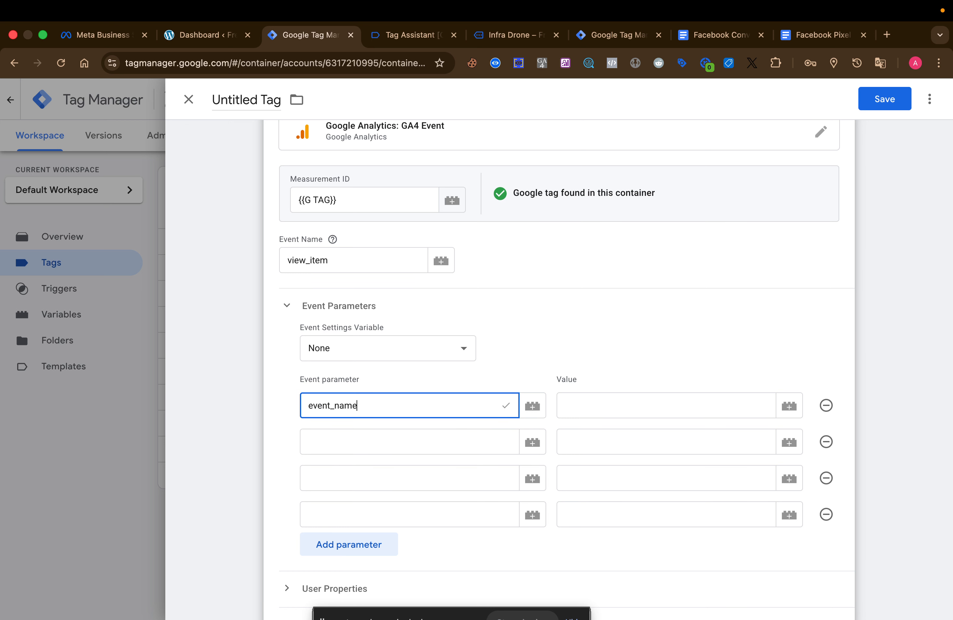
click(382, 439)
text(event_id)
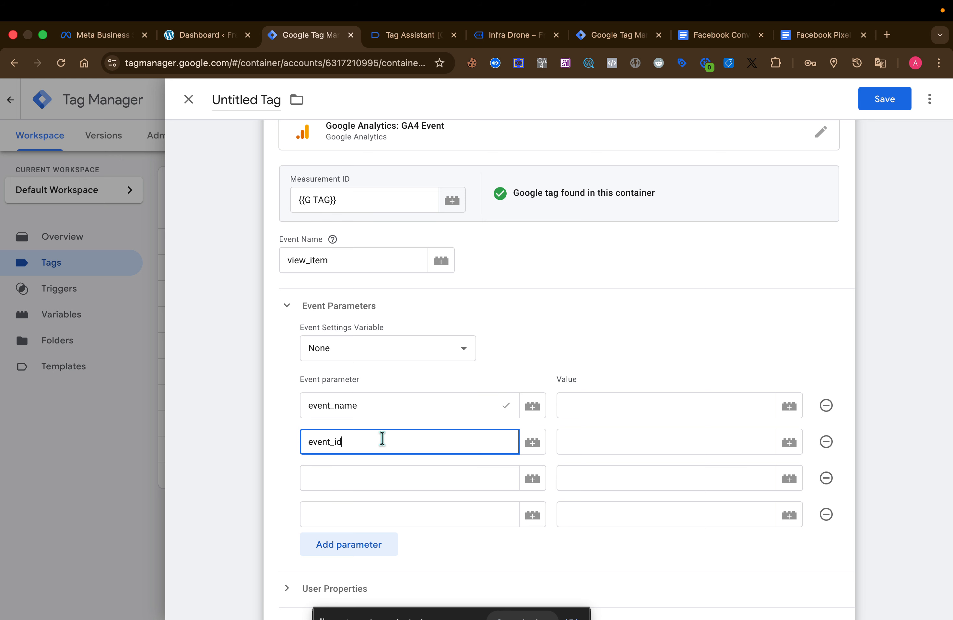
Step: Copy x-fb-ck-fbp from the view_item required parameters in Google Docs and use it as the tag's third event parameter name
click(364, 479)
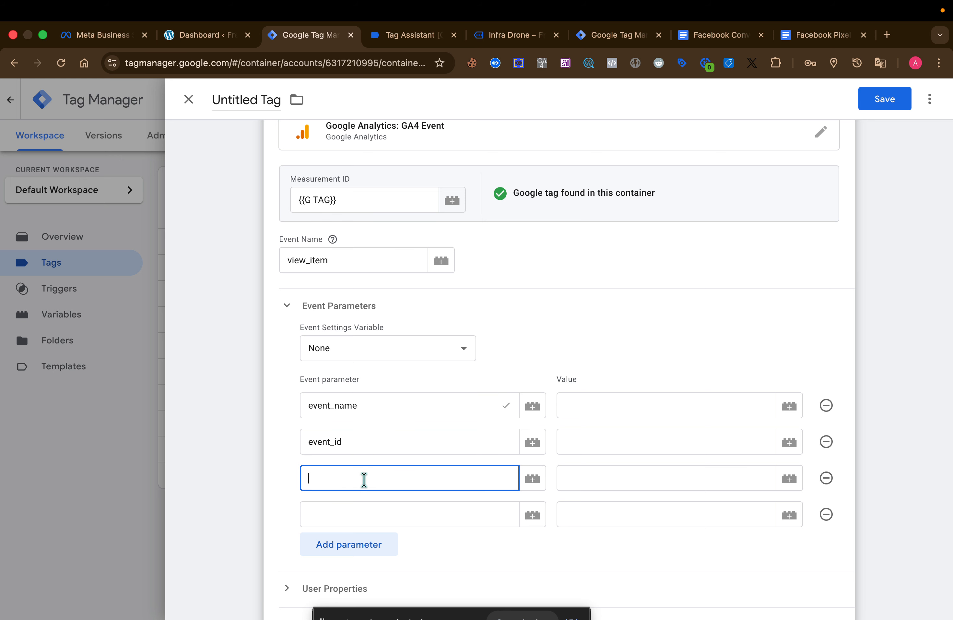
click(706, 36)
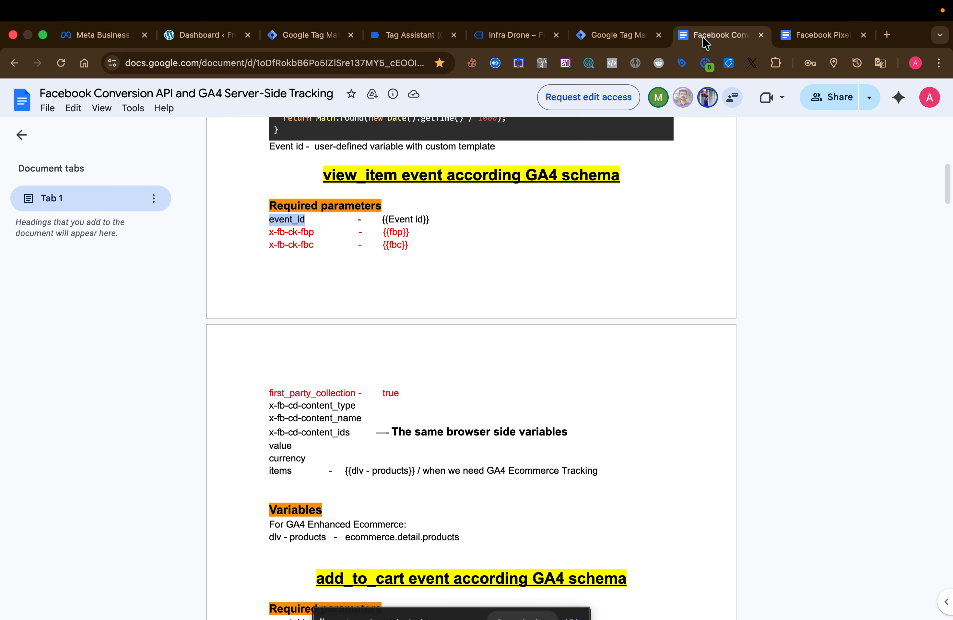
triple_click(291, 233)
click(336, 233)
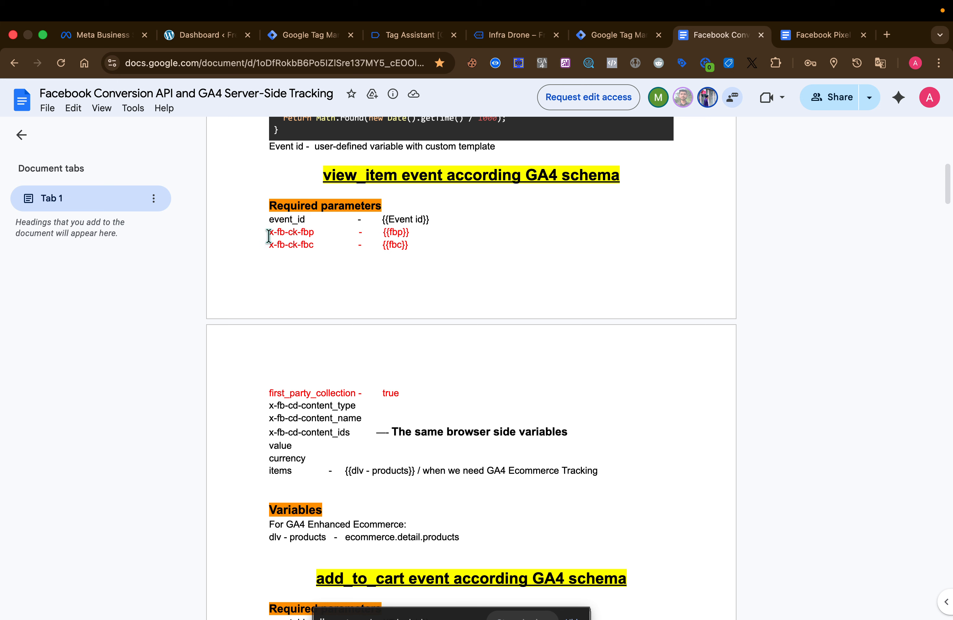
drag(268, 234, 311, 233)
key(super+c)
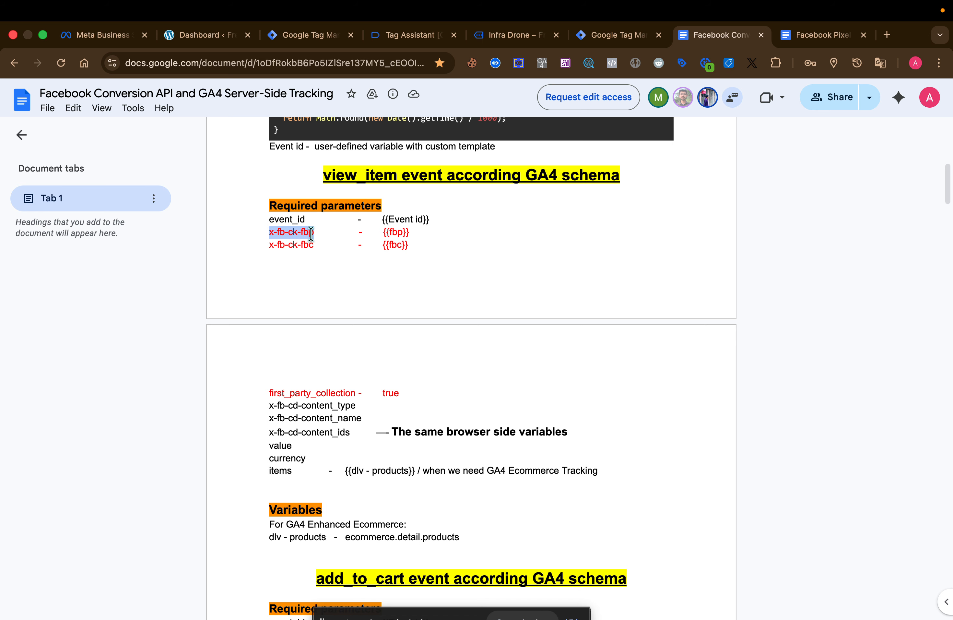
click(309, 29)
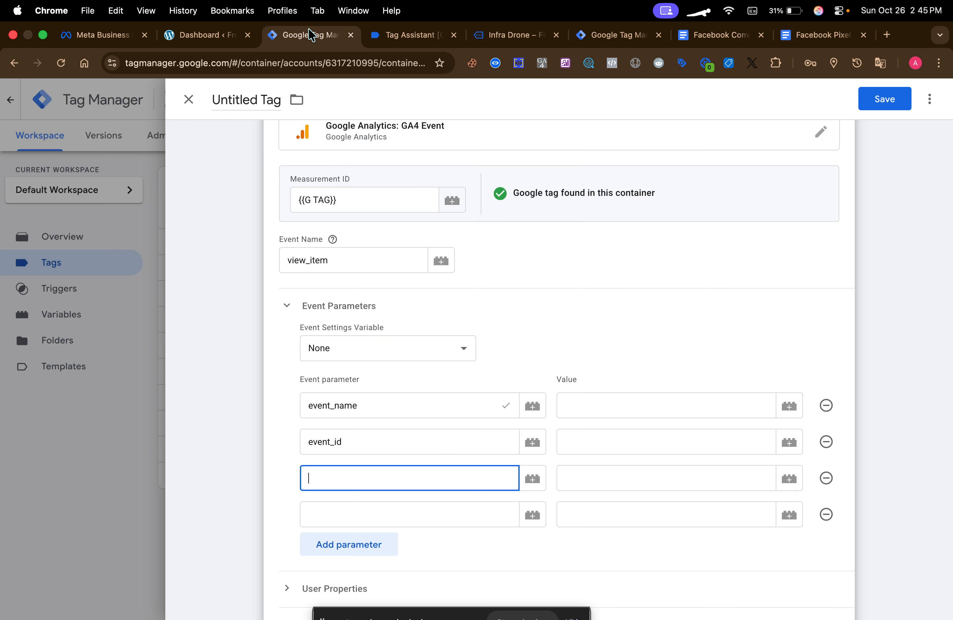
key(super+v)
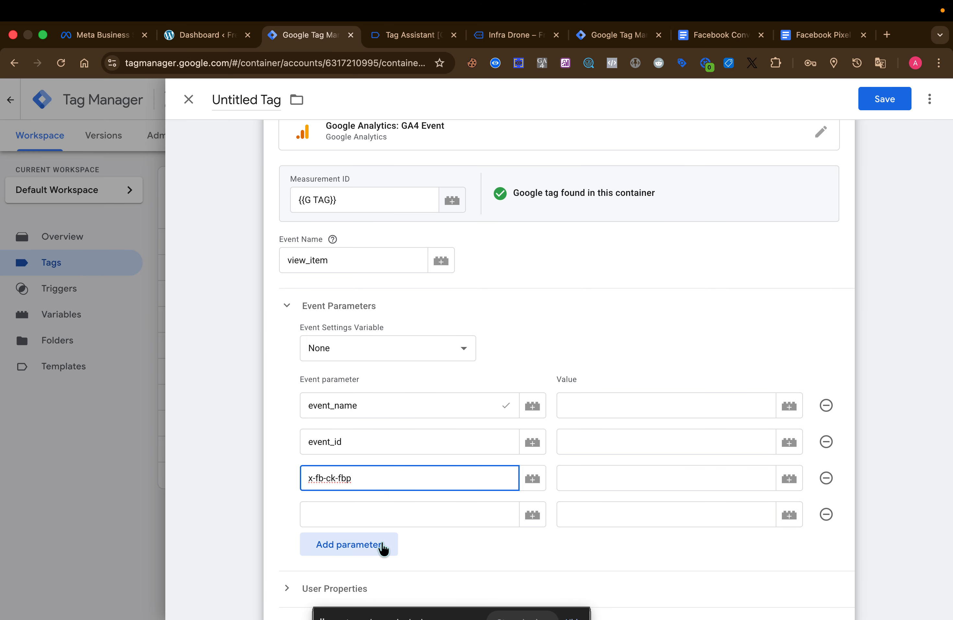
Step: Name the fourth event parameter x-fb-ck-fbc
click(388, 513)
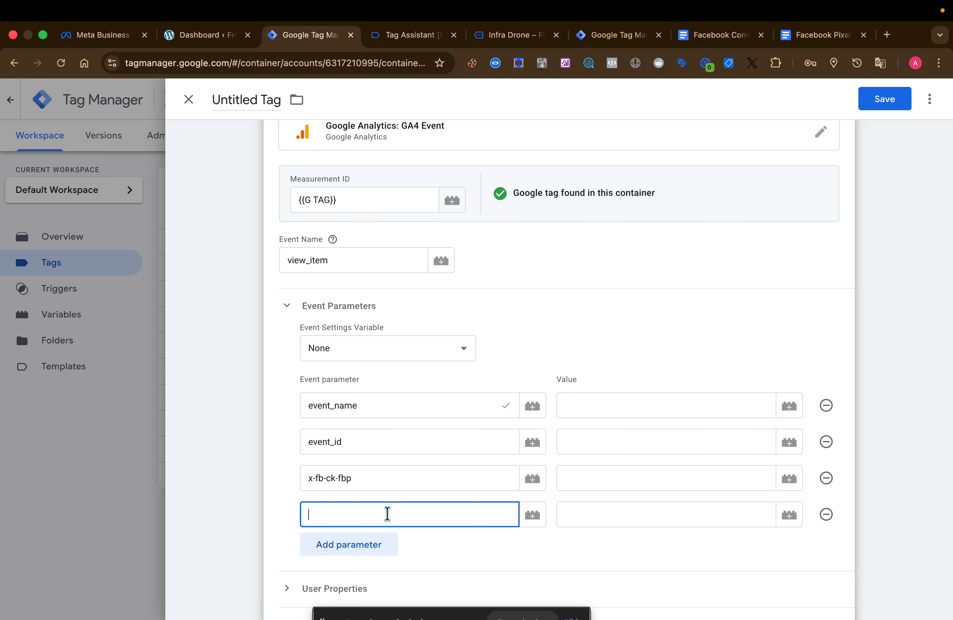
key(super+v)
key(BackSpace)
text(c)
Step: Add three more empty parameter rows below x-fb-ck-fbc
click(373, 555)
scroll(374, 555, down, 5)
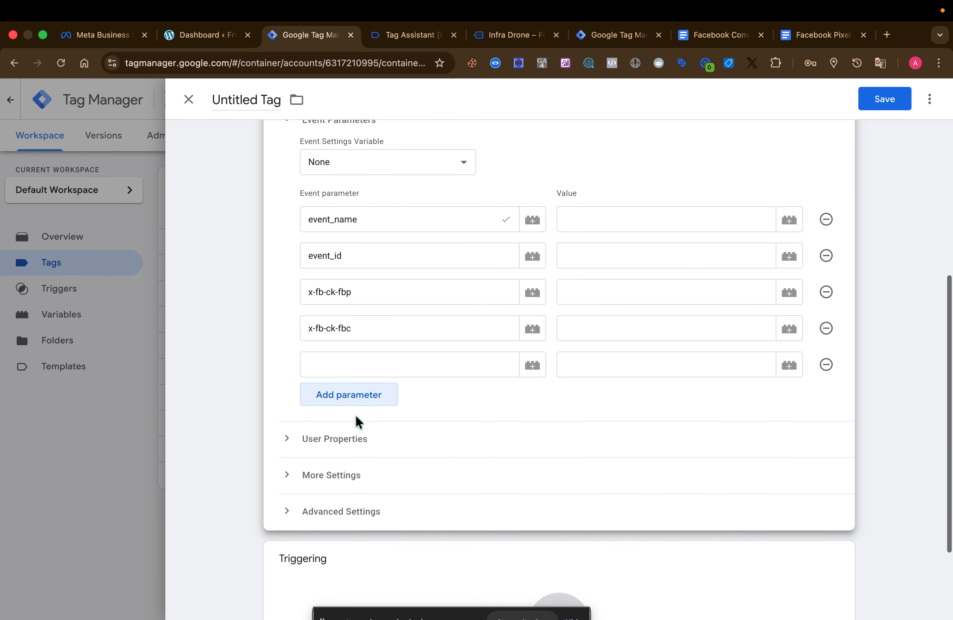
click(352, 396)
click(350, 433)
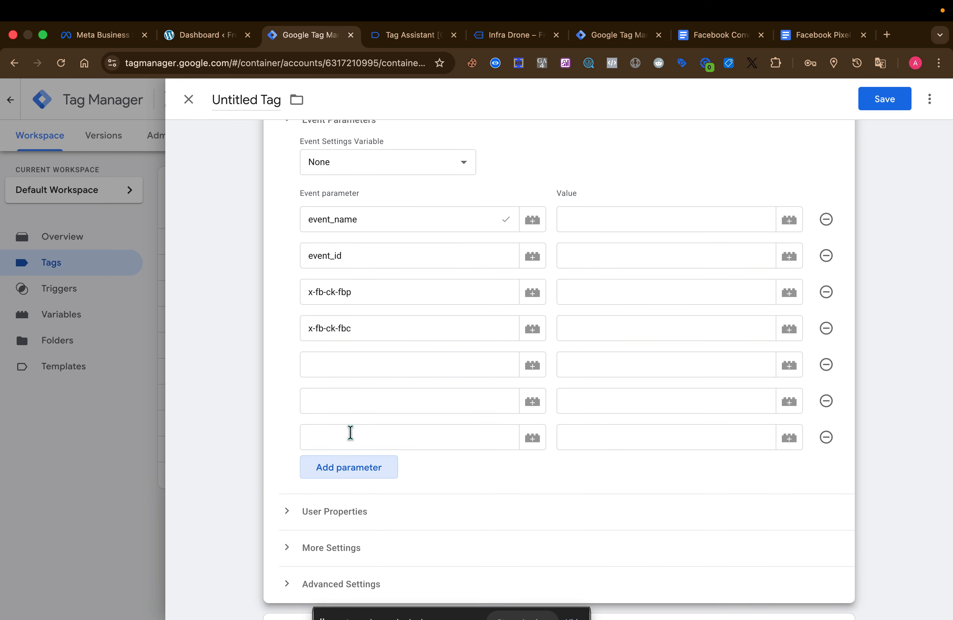
Step: Copy first_party_collection from the view_item parameter list in Google Docs into the tag's fifth event parameter name
click(369, 365)
key(super+7)
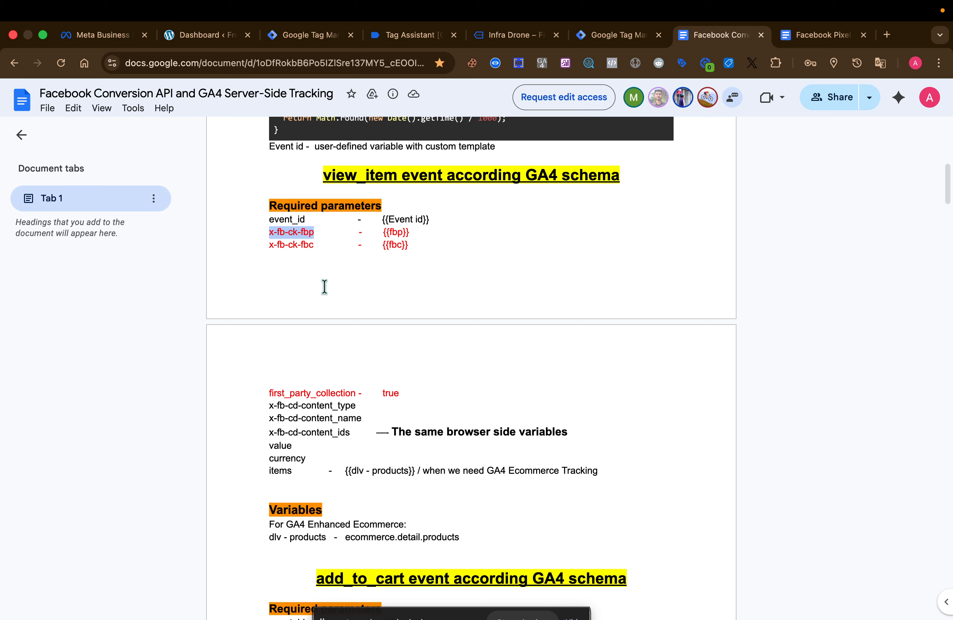
click(271, 392)
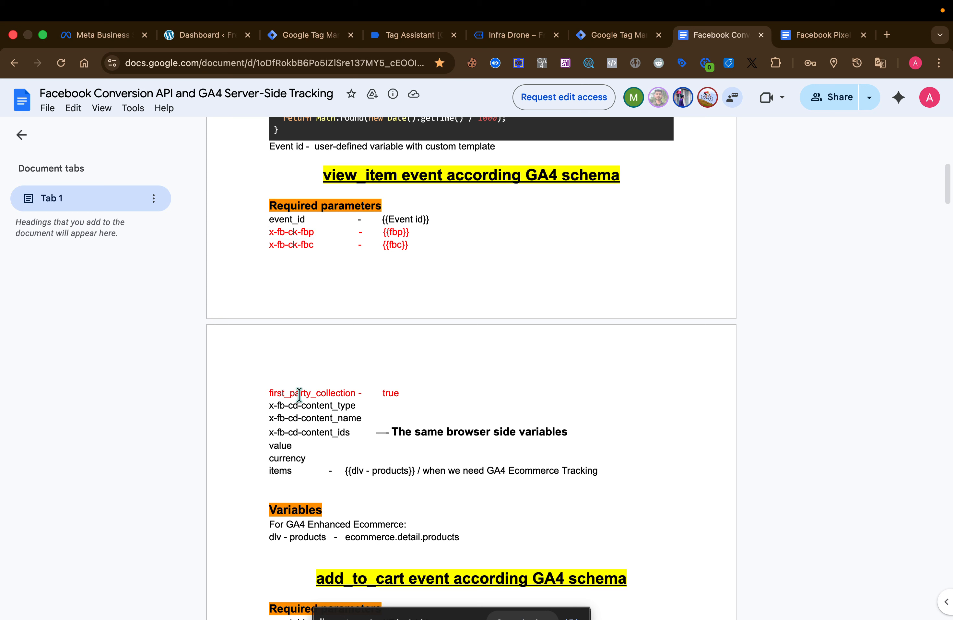
double_click(270, 392)
key(super+c)
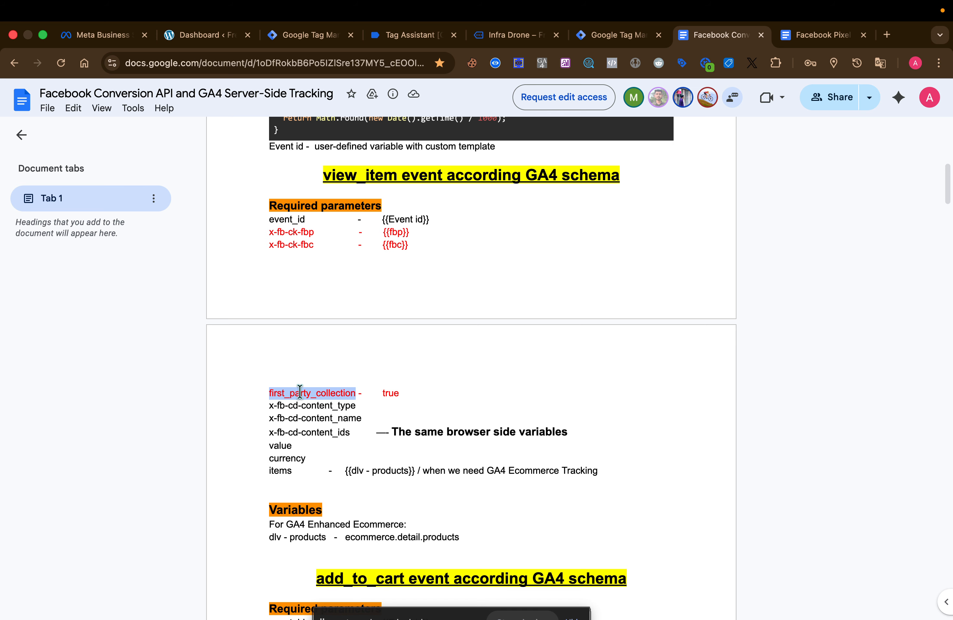
click(321, 35)
key(super+v)
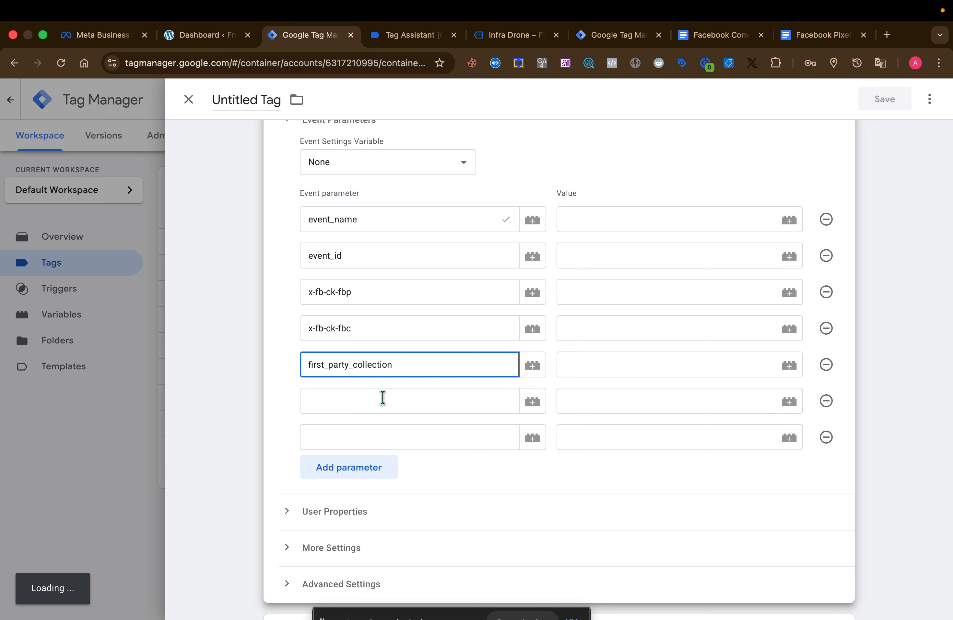
Step: Copy x-fb-cd-content_type from the Google Docs parameter list into the tag's sixth event parameter name
click(383, 398)
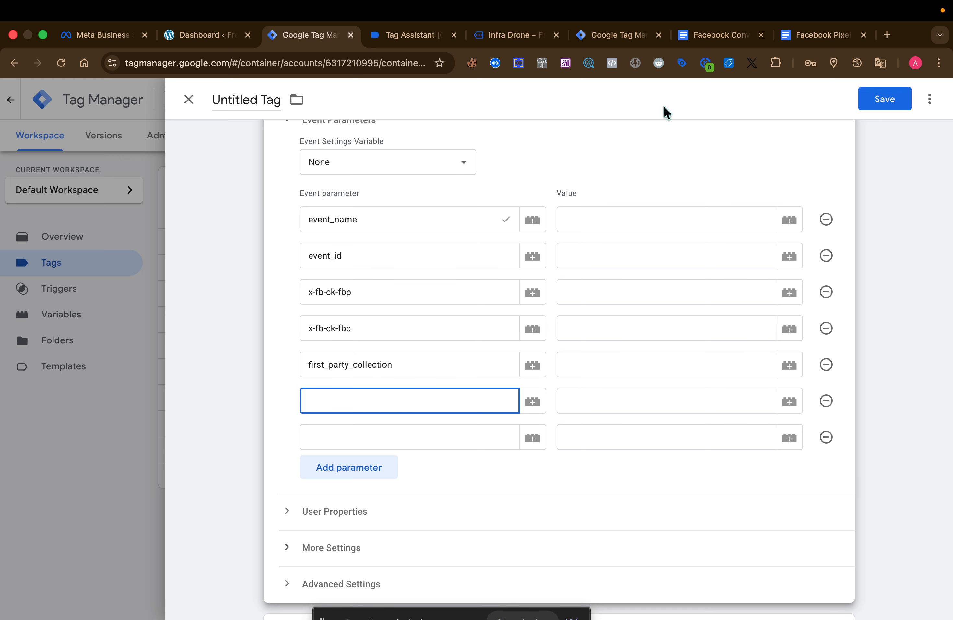
click(718, 34)
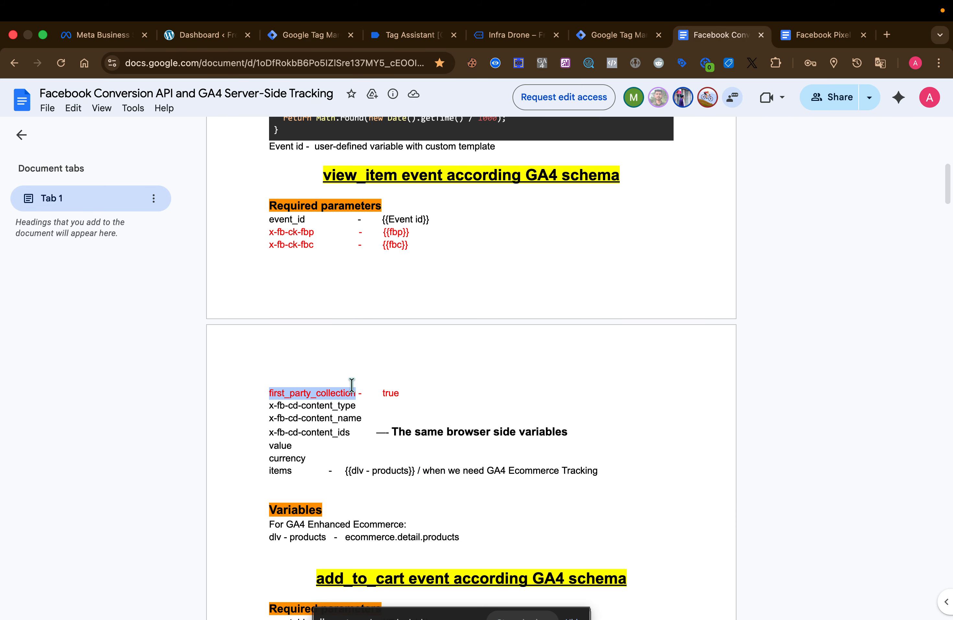
scroll(352, 385, down, 2)
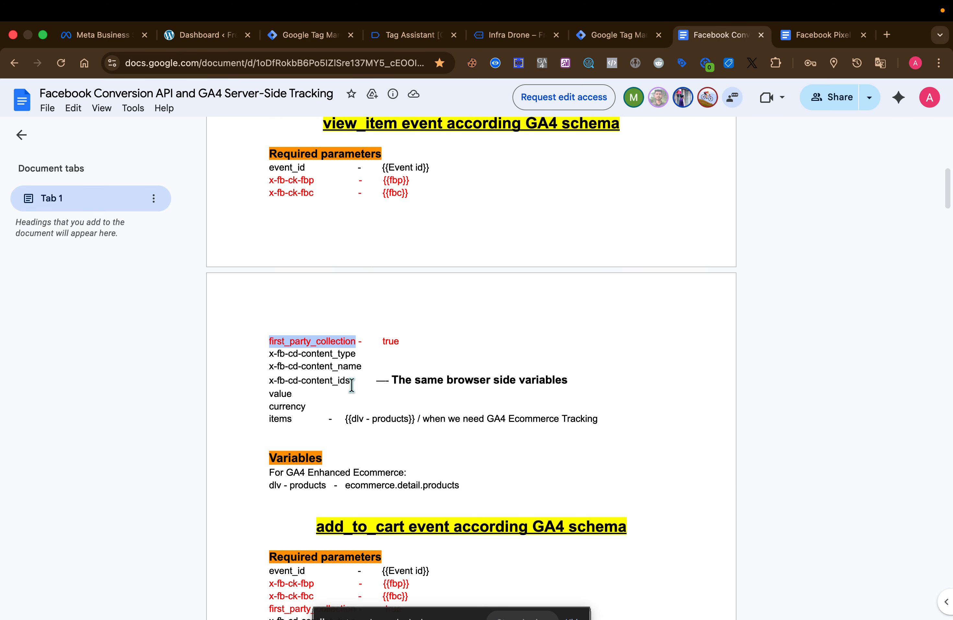
click(270, 355)
triple_click(314, 355)
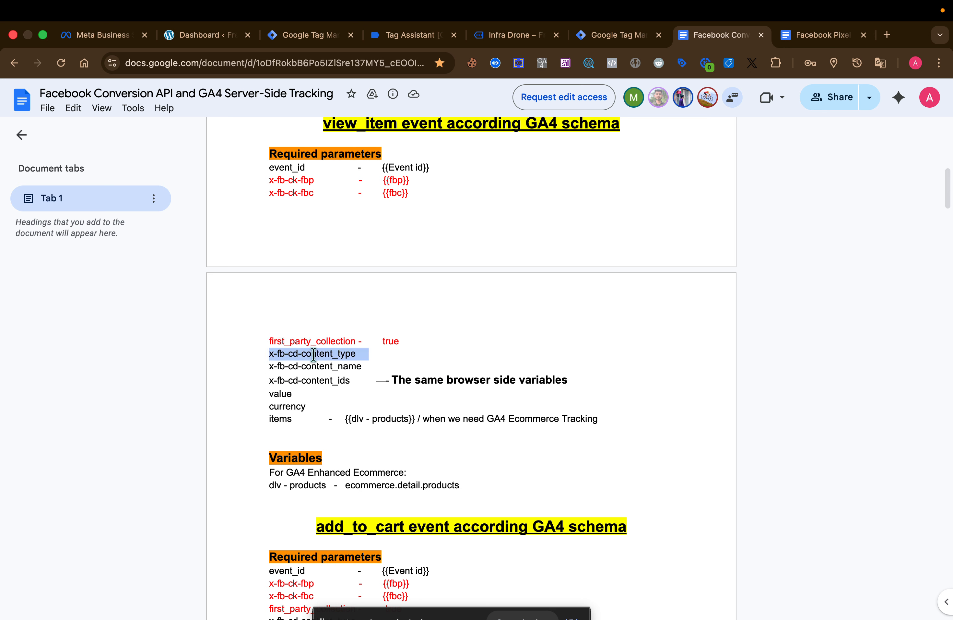
triple_click(314, 355)
key(super+c)
click(314, 37)
key(super+v)
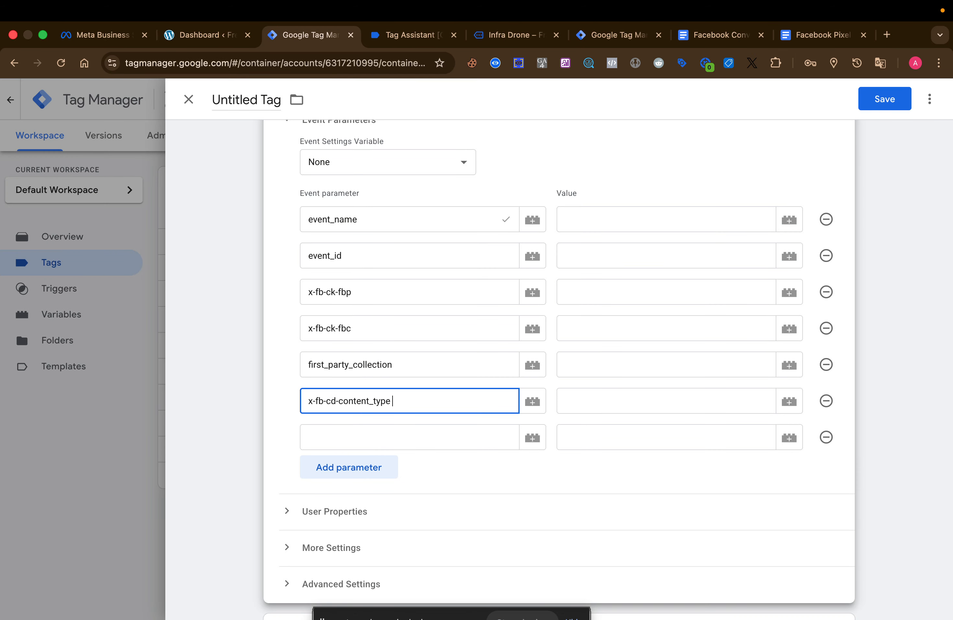
Step: Name the seventh event parameter x-fb-cd-content_name, copied from the Google Docs list, and add two more empty parameter rows
click(383, 438)
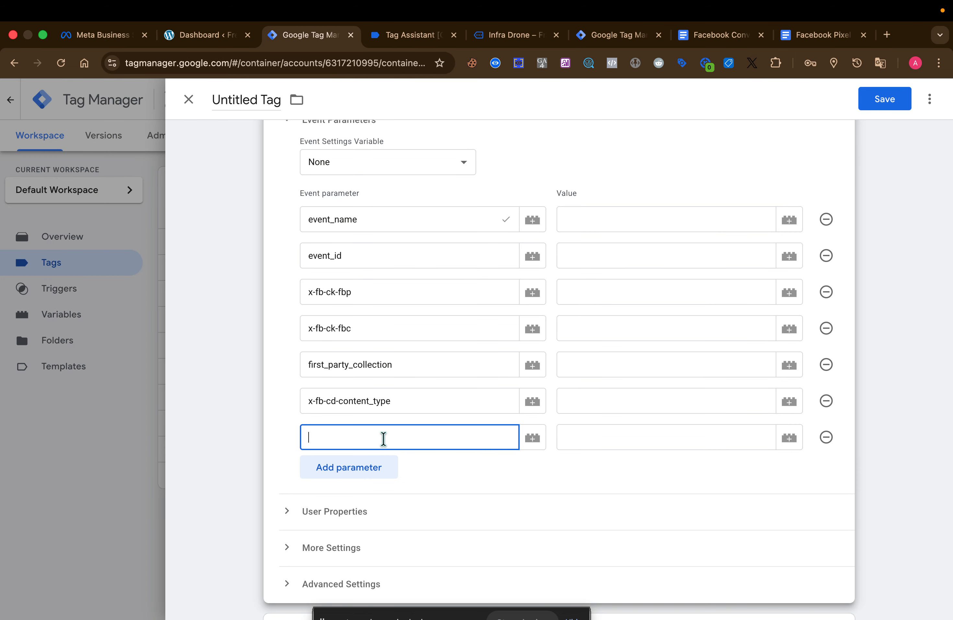
click(721, 35)
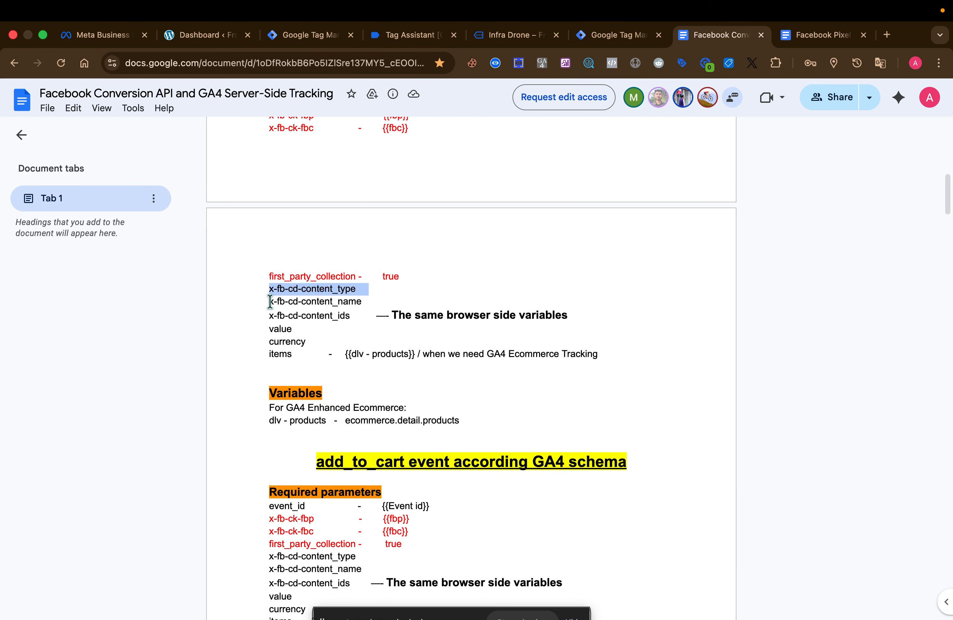
drag(270, 302, 358, 300)
key(super+c)
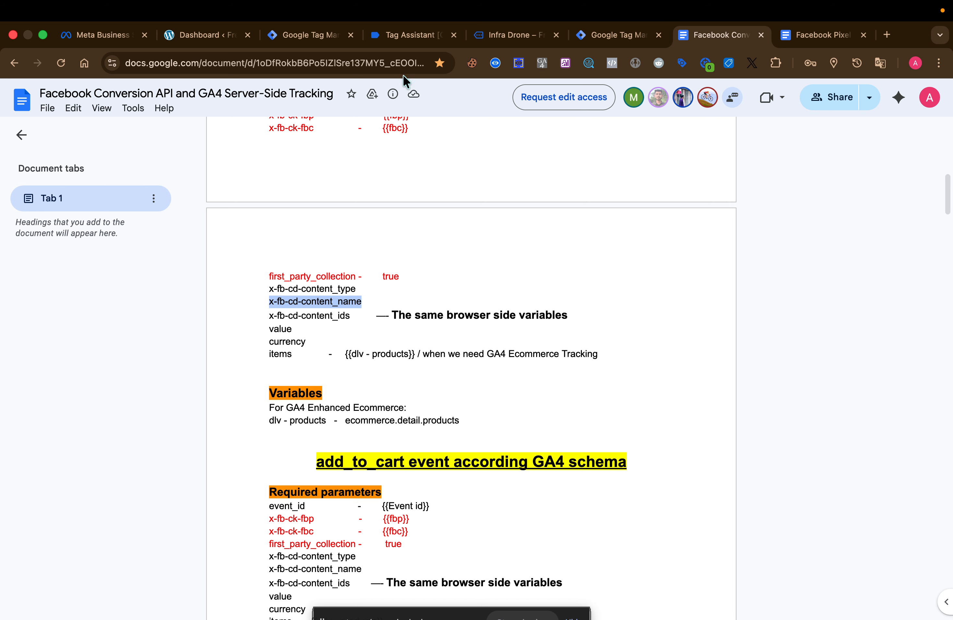
click(303, 48)
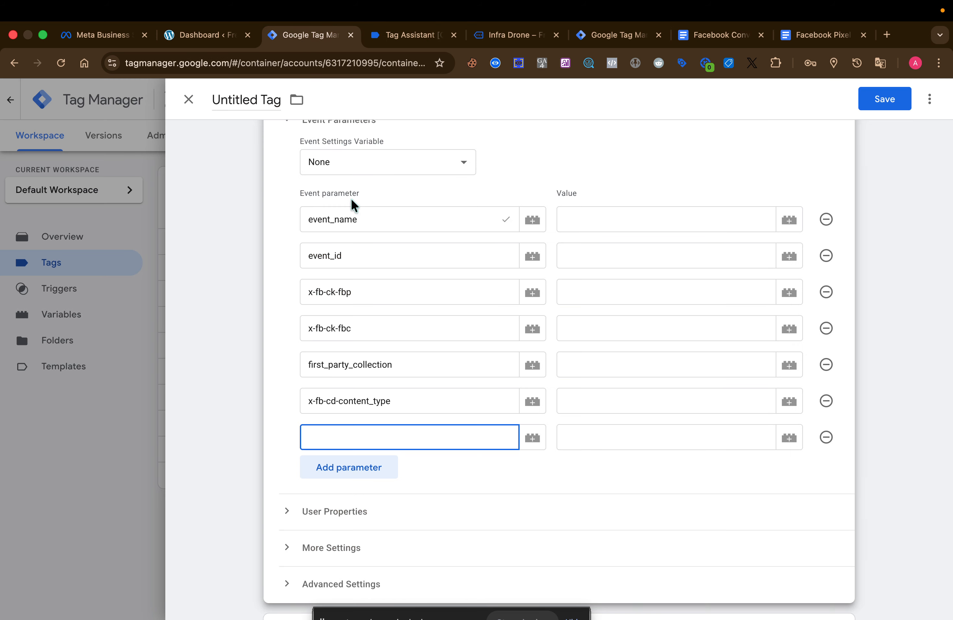
key(super+v)
click(352, 466)
click(365, 509)
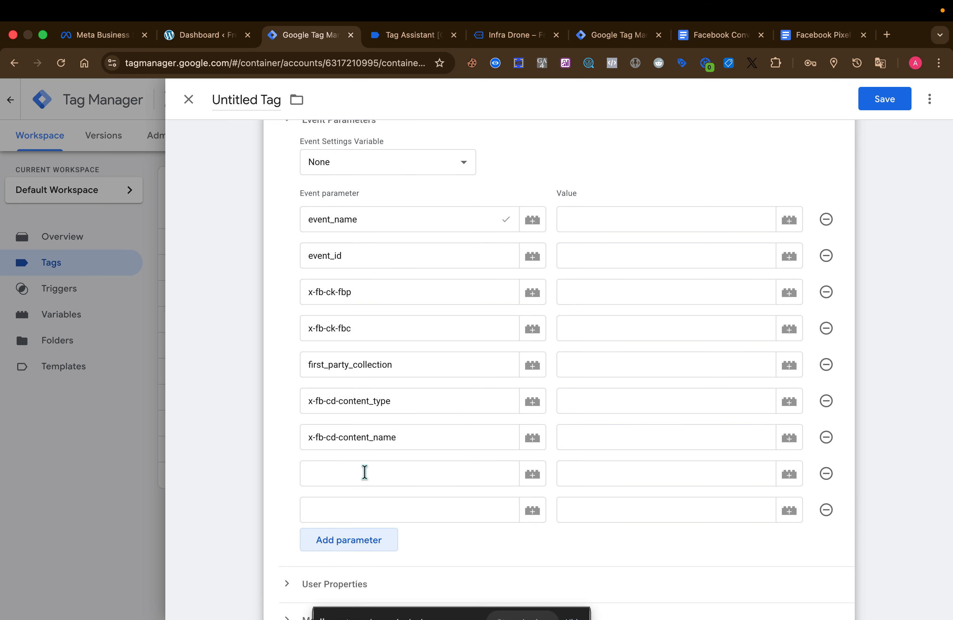
Step: Copy x-fb-cd-content_ids from the Google Docs view_item parameter list into the tag's eighth event parameter name
click(364, 467)
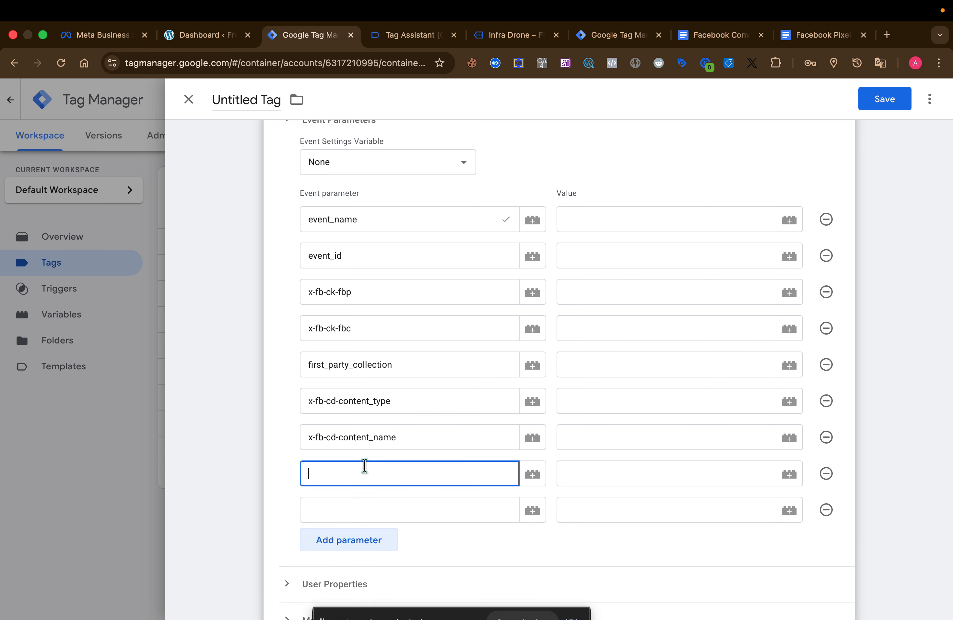
click(715, 37)
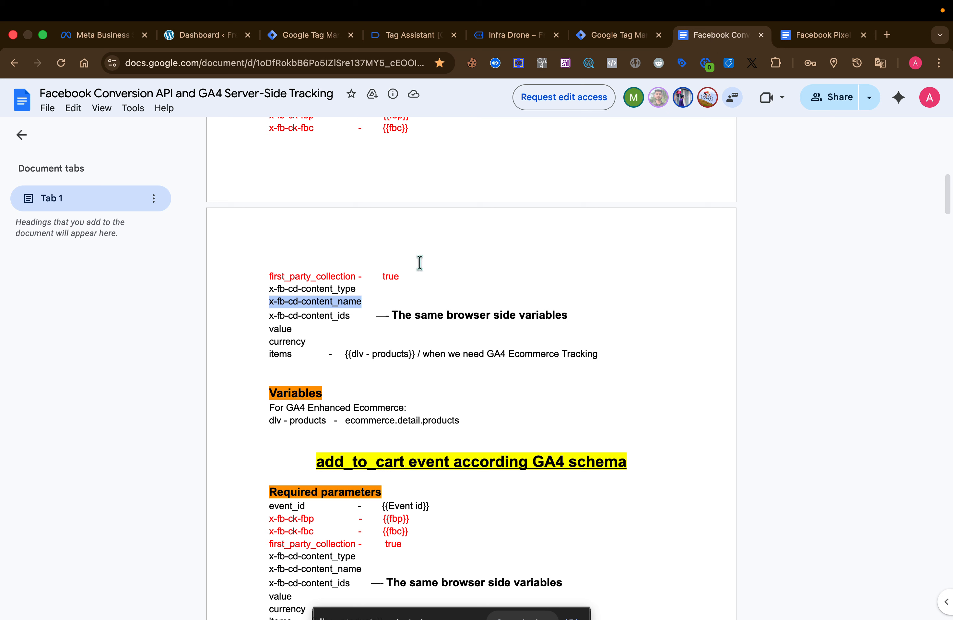
click(271, 317)
triple_click(329, 313)
click(328, 314)
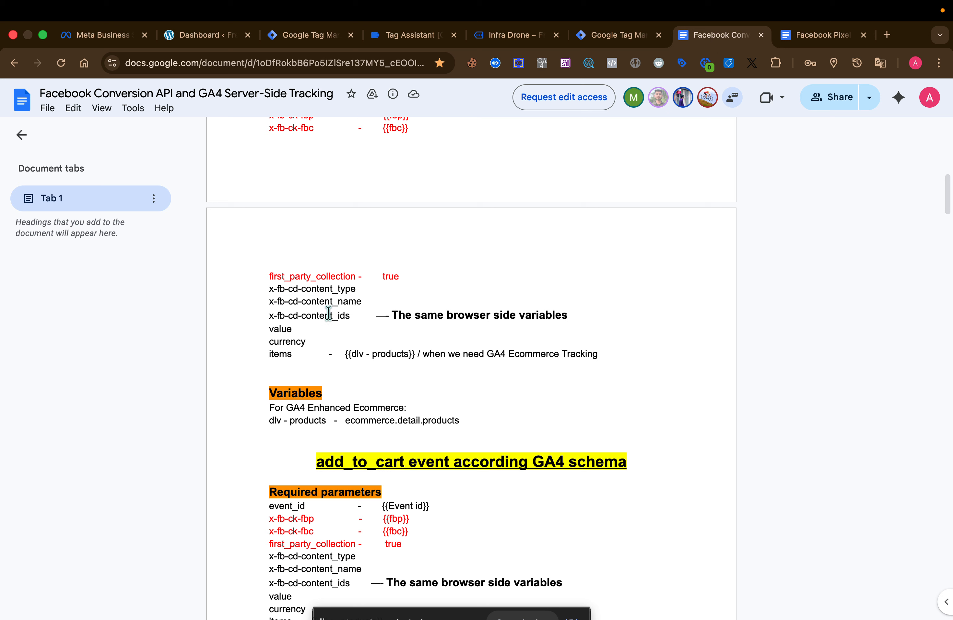
double_click(329, 314)
click(329, 314)
drag(351, 317, 267, 322)
key(super+c)
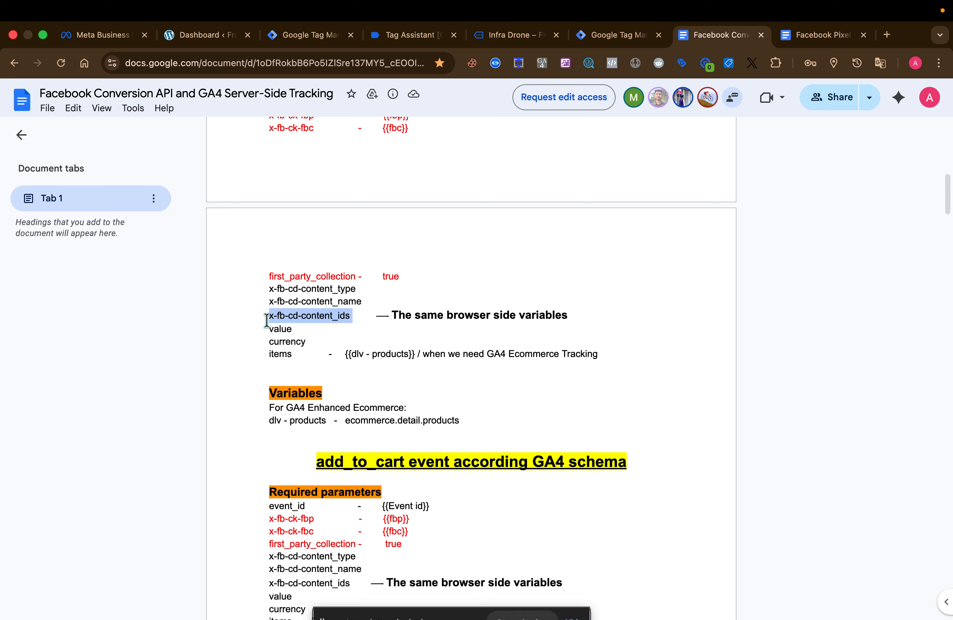
click(314, 45)
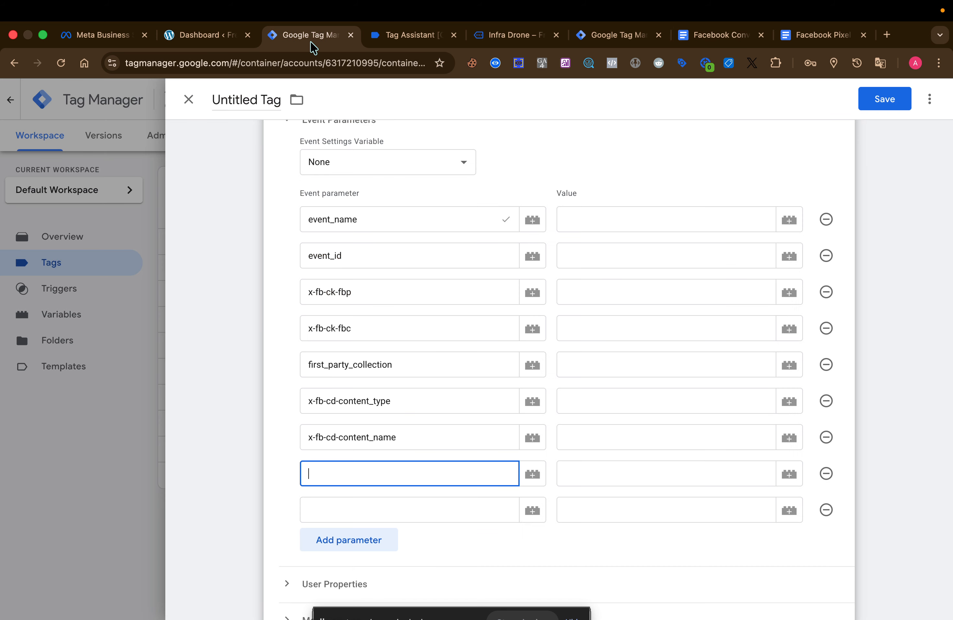
key(super+v)
Step: Copy value from the Google Docs view_item parameter list into the tag's ninth event parameter name
click(398, 509)
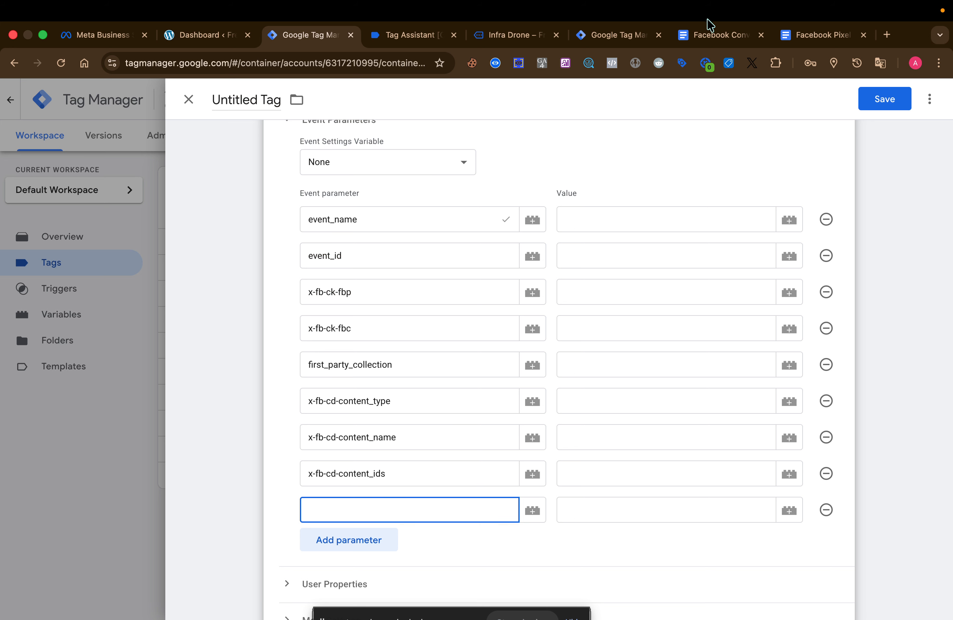
click(721, 35)
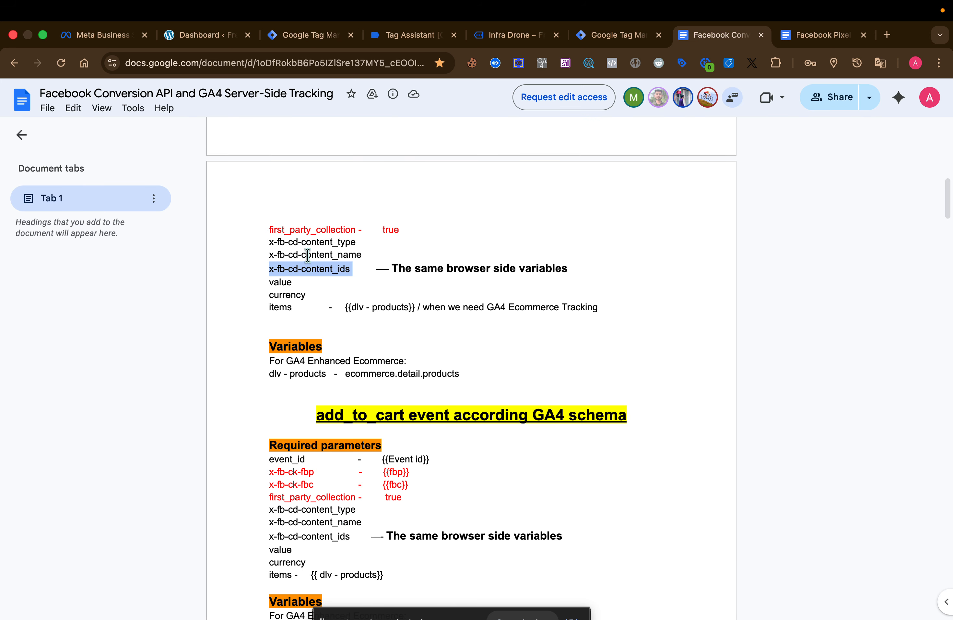
double_click(285, 283)
key(super+c)
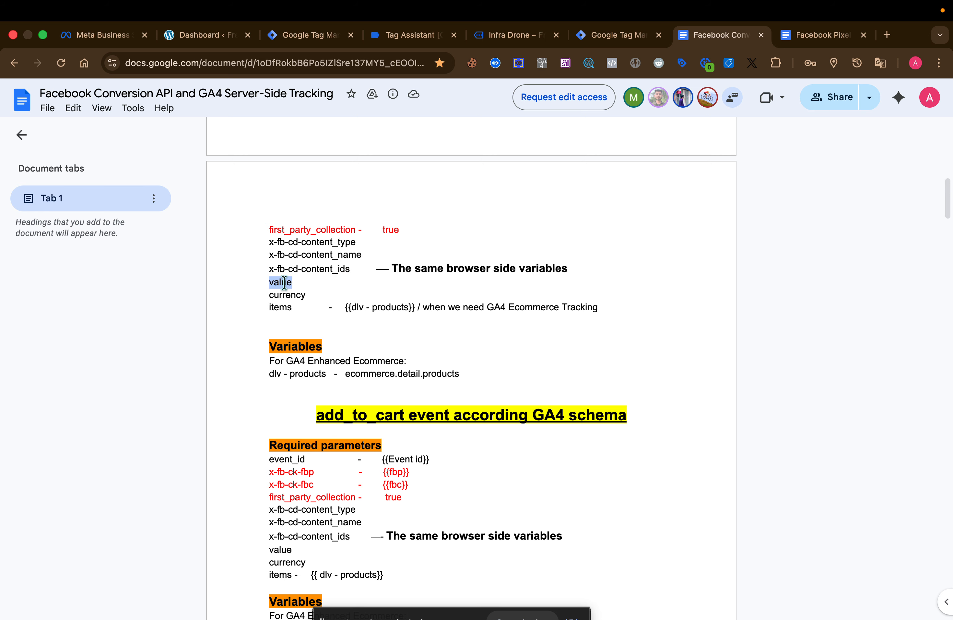
click(313, 36)
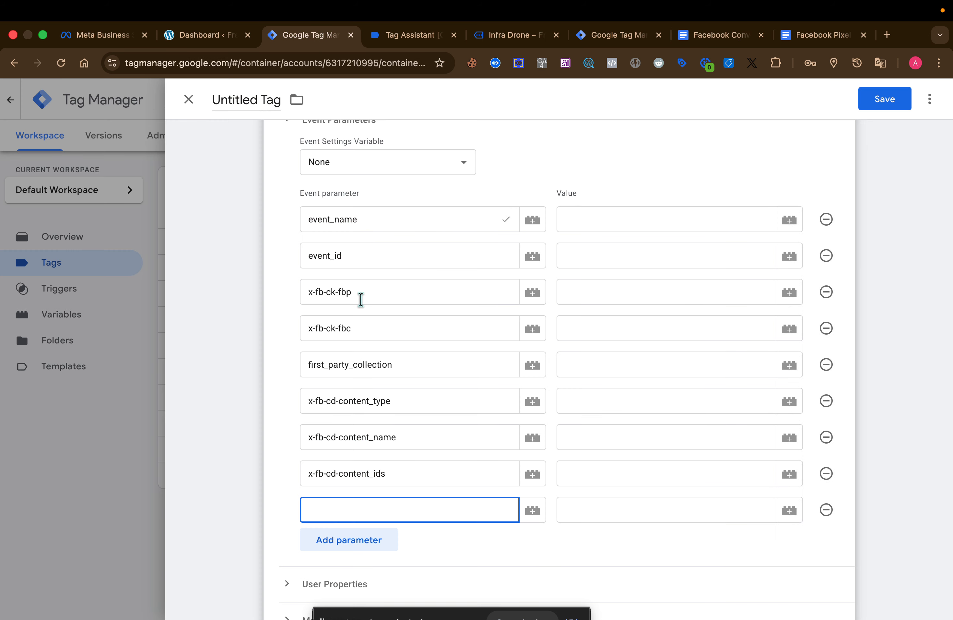
key(super+v)
Step: Add a tenth event parameter row and name it currency, copied from the Google Docs parameter list
click(353, 541)
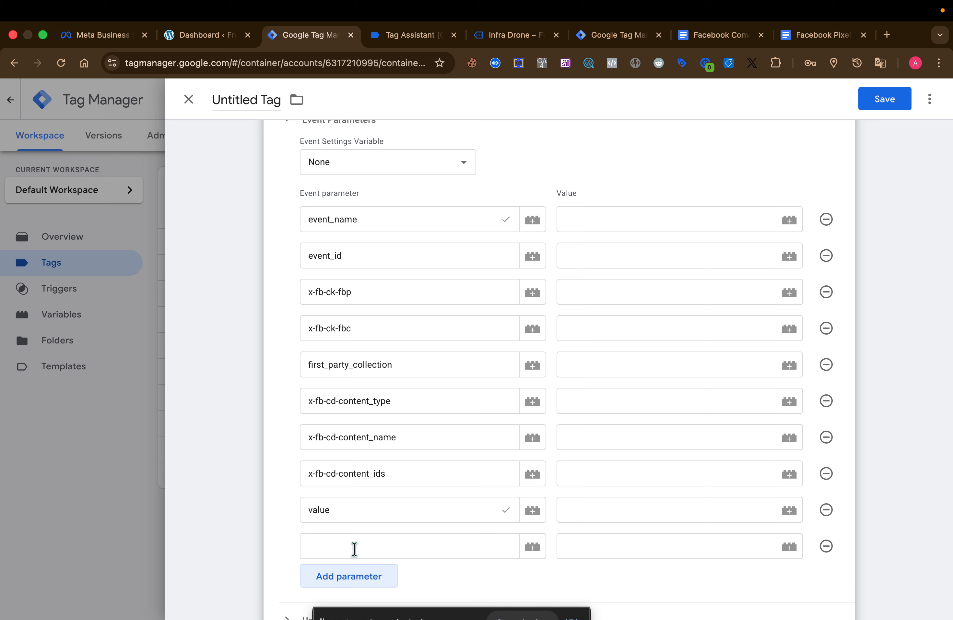
click(355, 549)
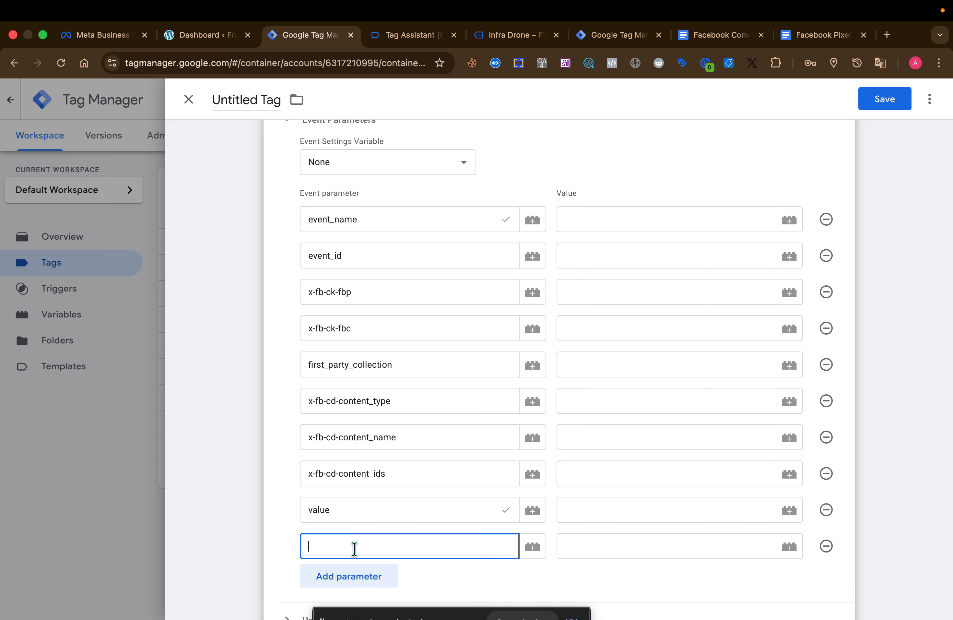
click(727, 40)
double_click(288, 295)
key(super+c)
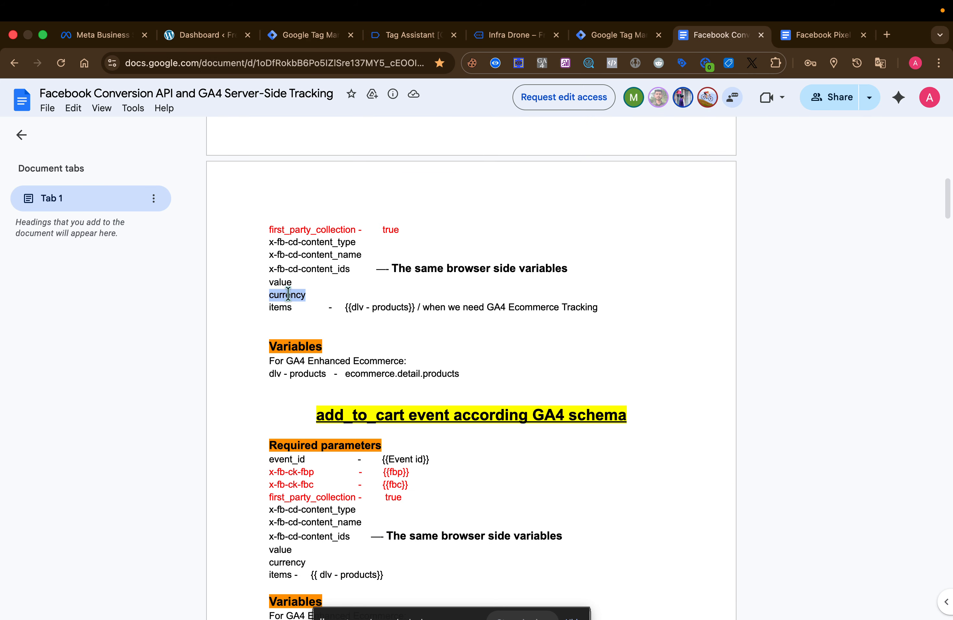
click(370, 36)
click(326, 39)
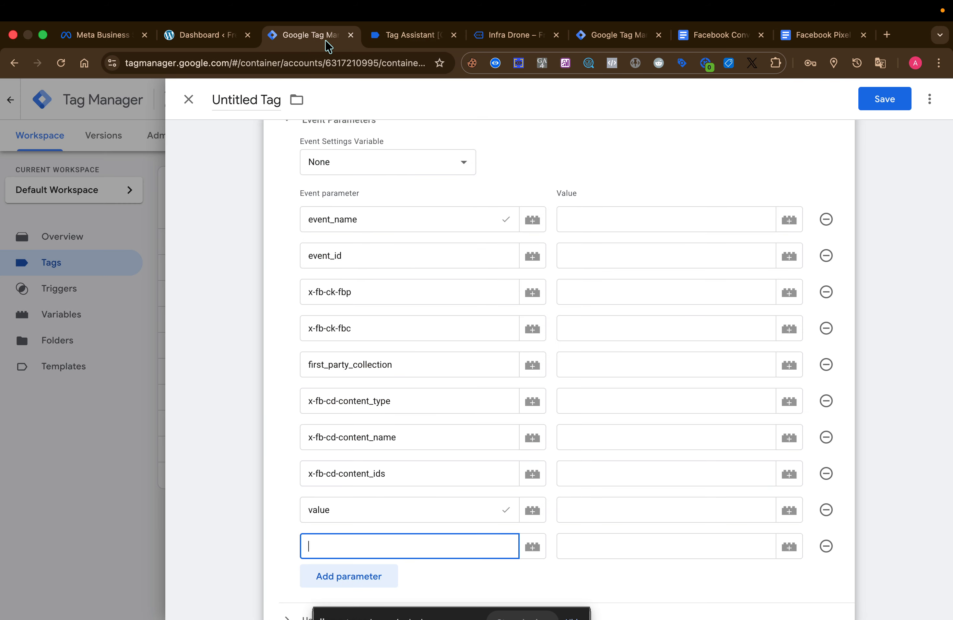
key(super+v)
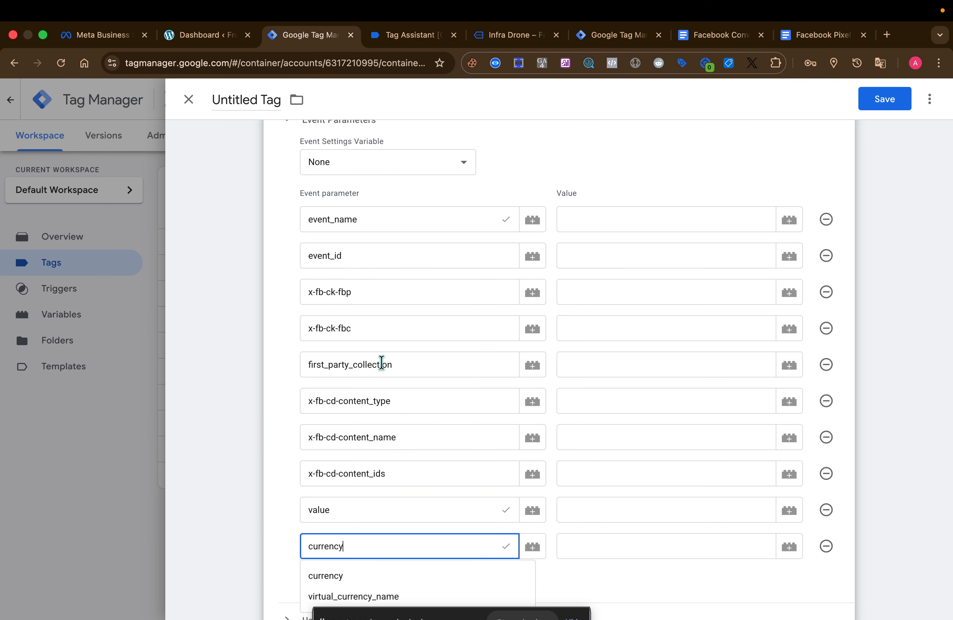
Step: Set the event_name parameter's value to view_item, copied from the section heading in Google Docs
click(607, 220)
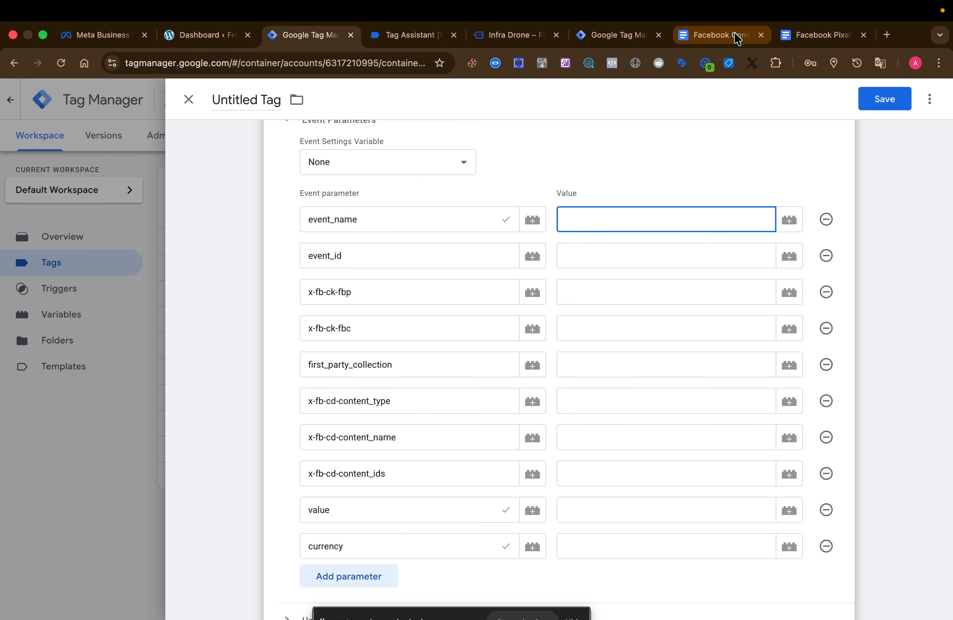
click(736, 36)
scroll(418, 278, up, 6)
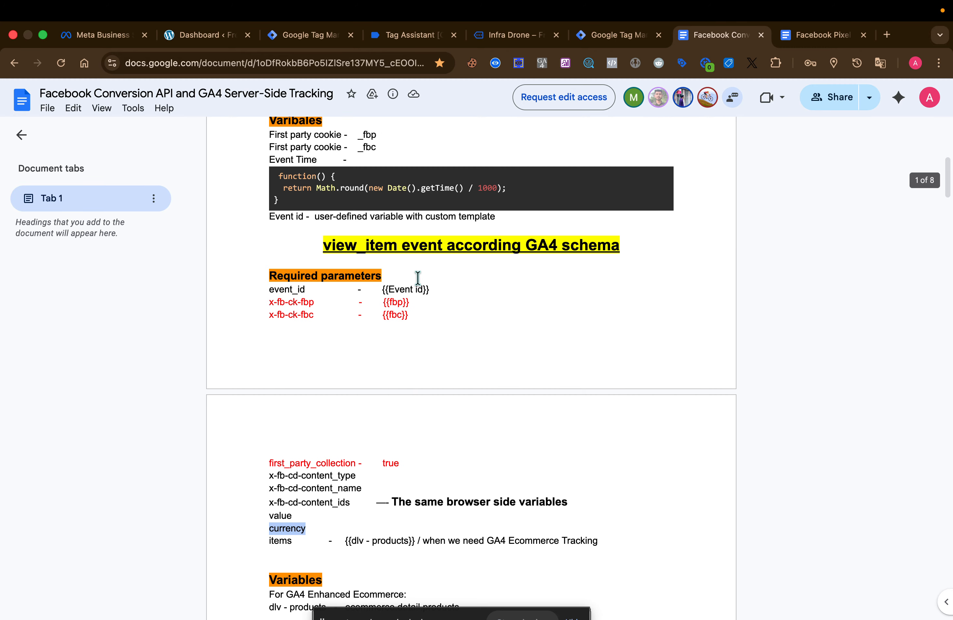
double_click(365, 246)
key(super+c)
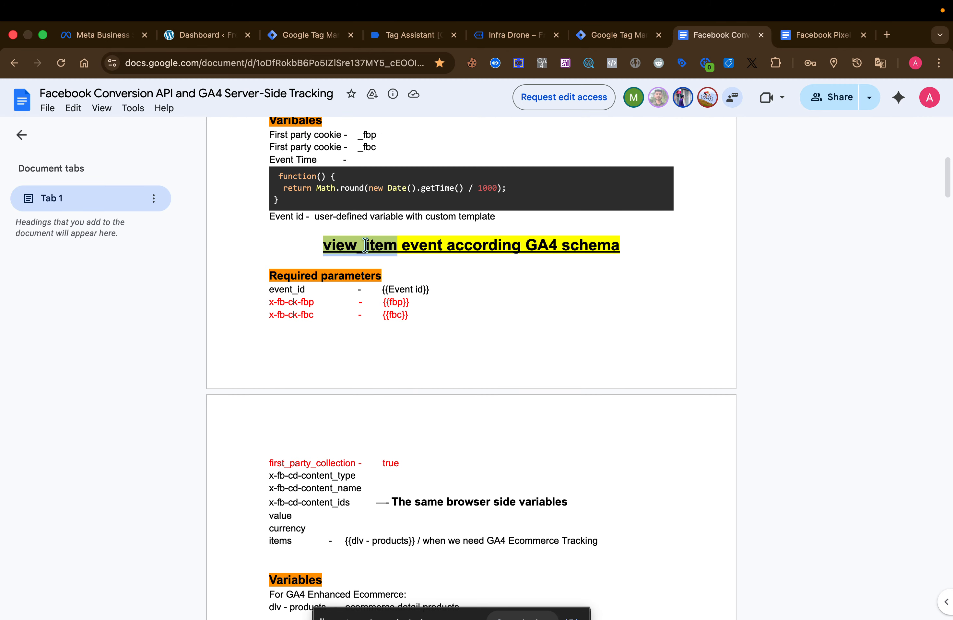
click(313, 35)
key(super+v)
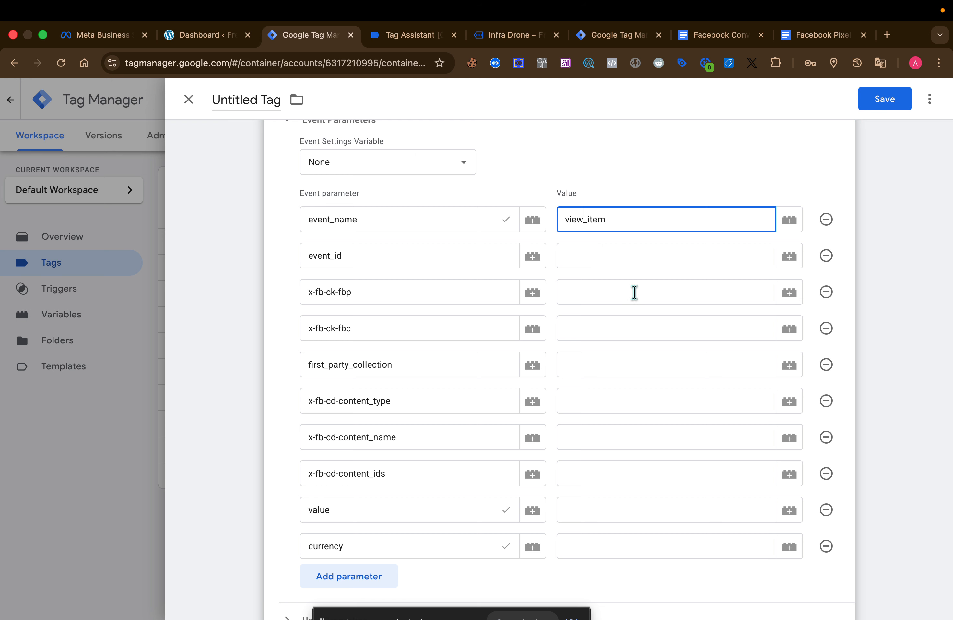
Step: Set the event_id parameter's value to the Meta Event Id variable
click(615, 255)
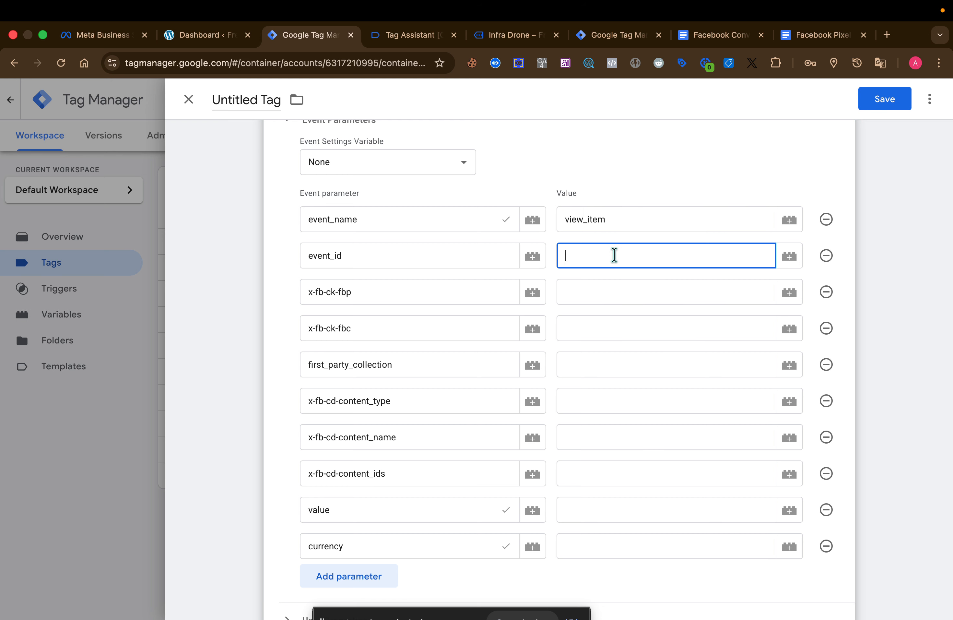
click(789, 256)
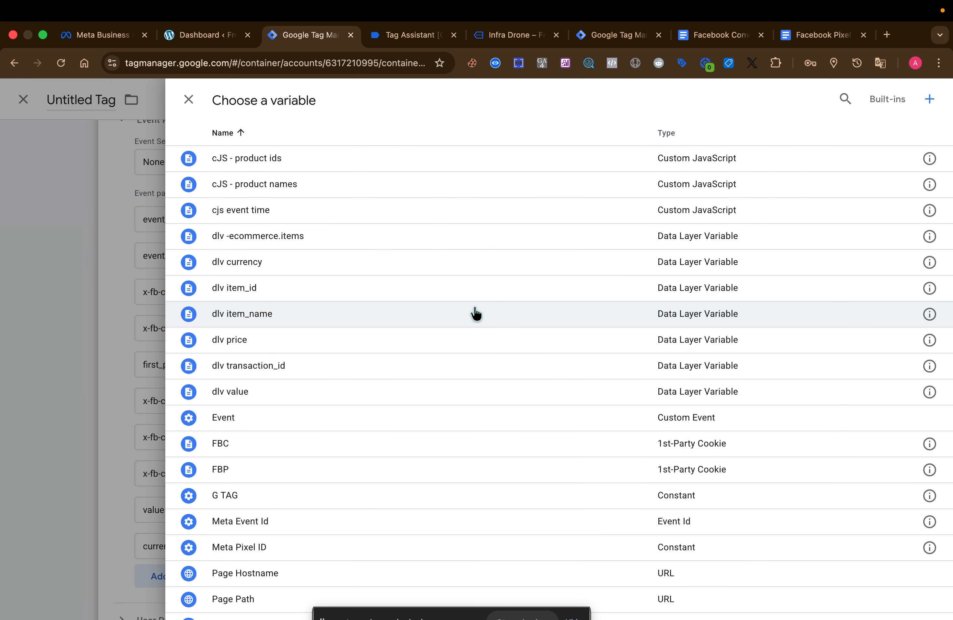
click(278, 520)
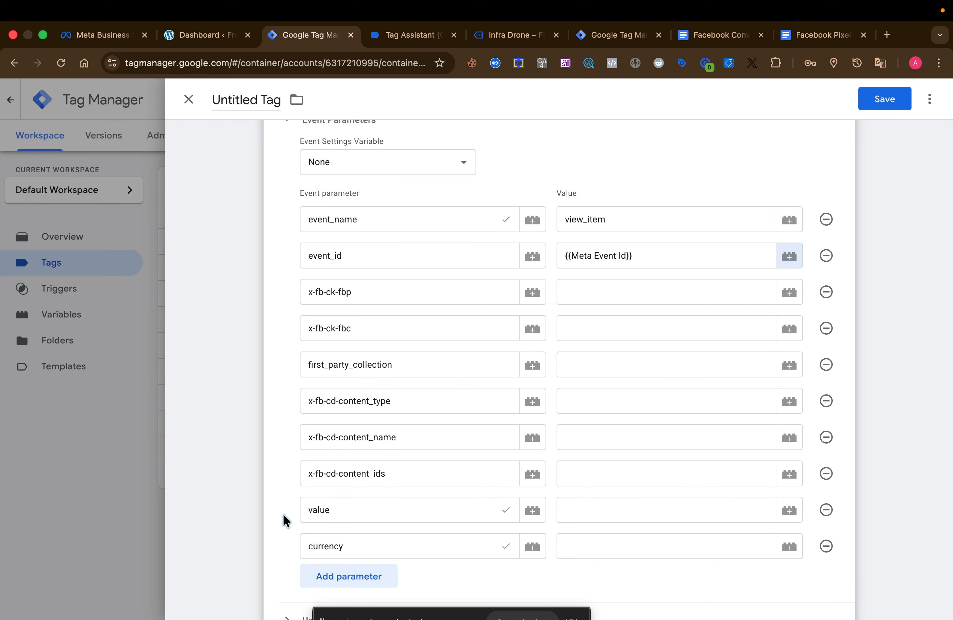
Step: Assign the FBP variable to x-fb-ck-fbp and the FBC variable to x-fb-ck-fbc
click(788, 293)
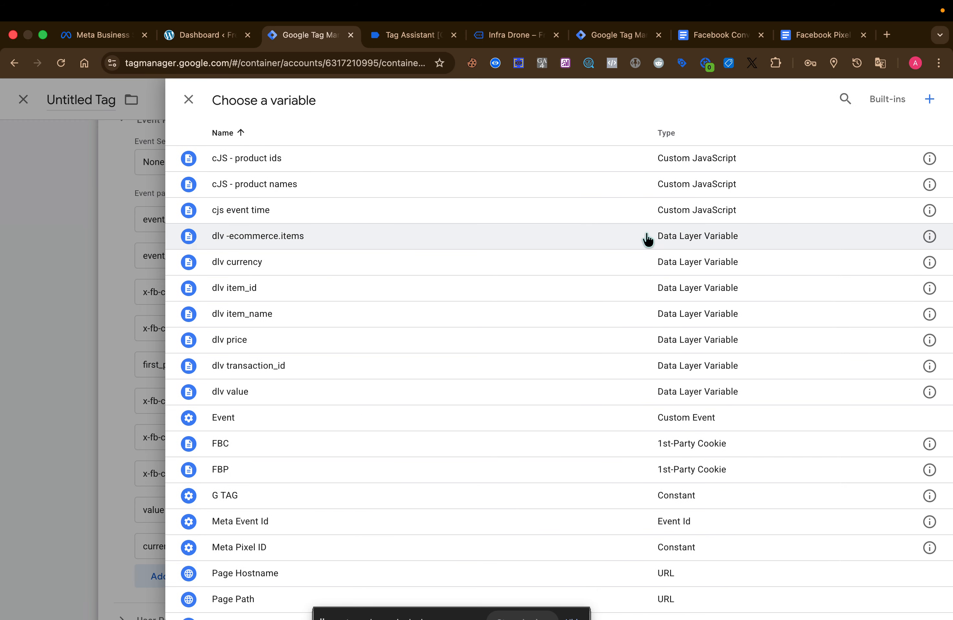
click(284, 468)
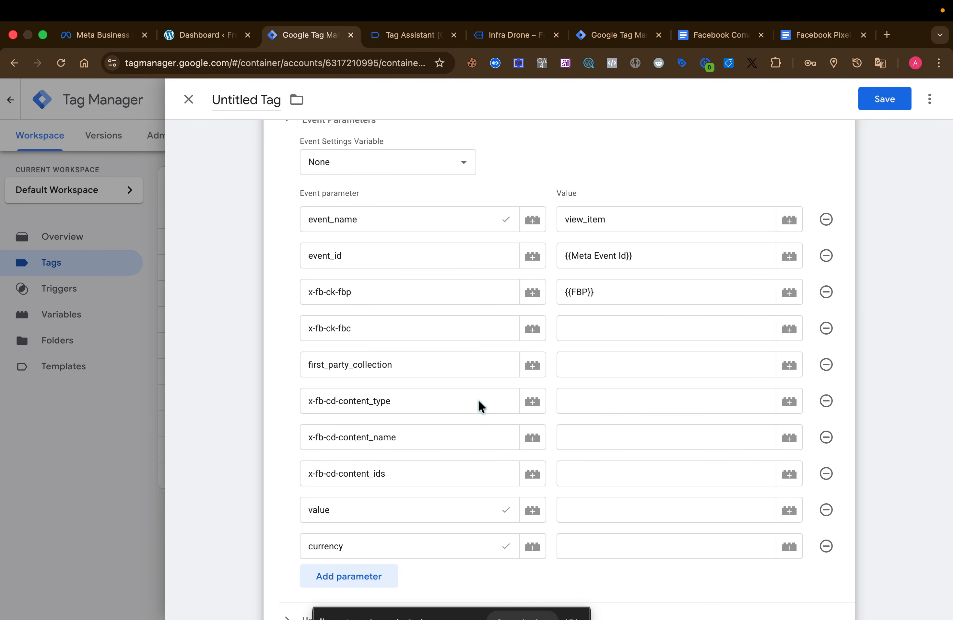
click(785, 330)
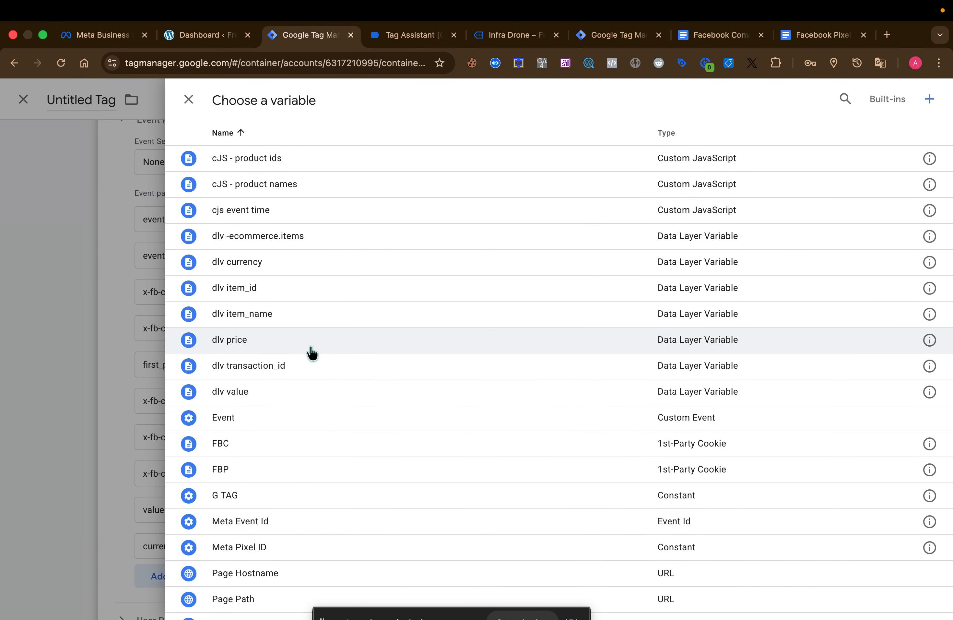
click(250, 445)
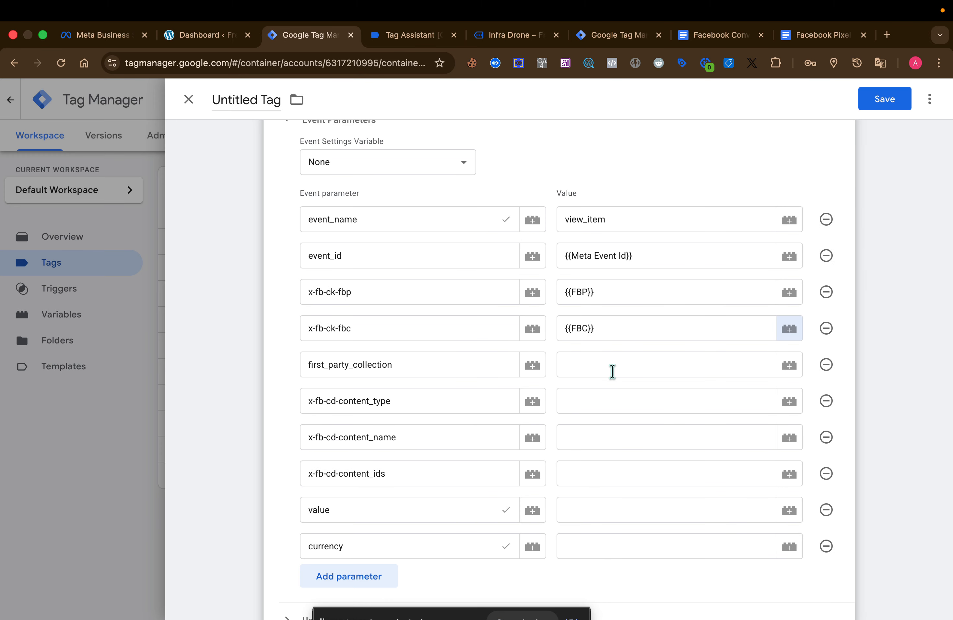
Step: Set first_party_collection to true and x-fb-cd-content_type to products, copying the word products from the Google Docs items line
click(588, 366)
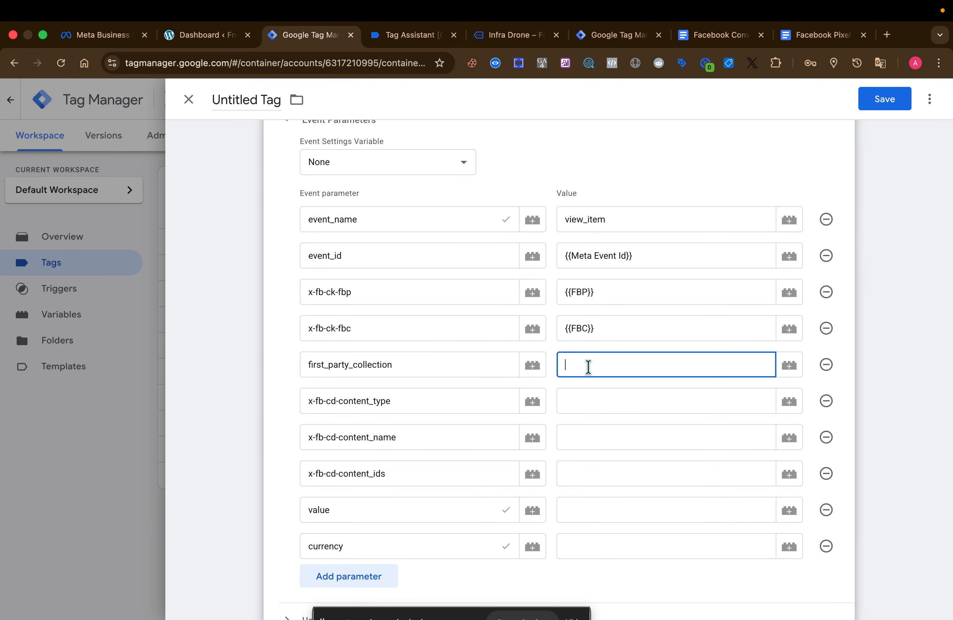
text(true)
click(633, 400)
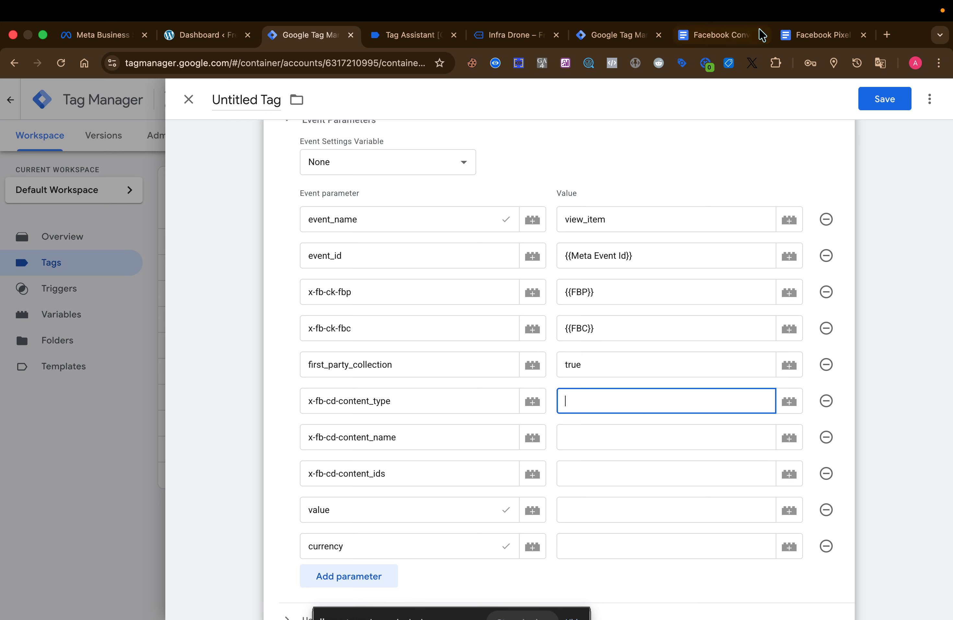
click(739, 35)
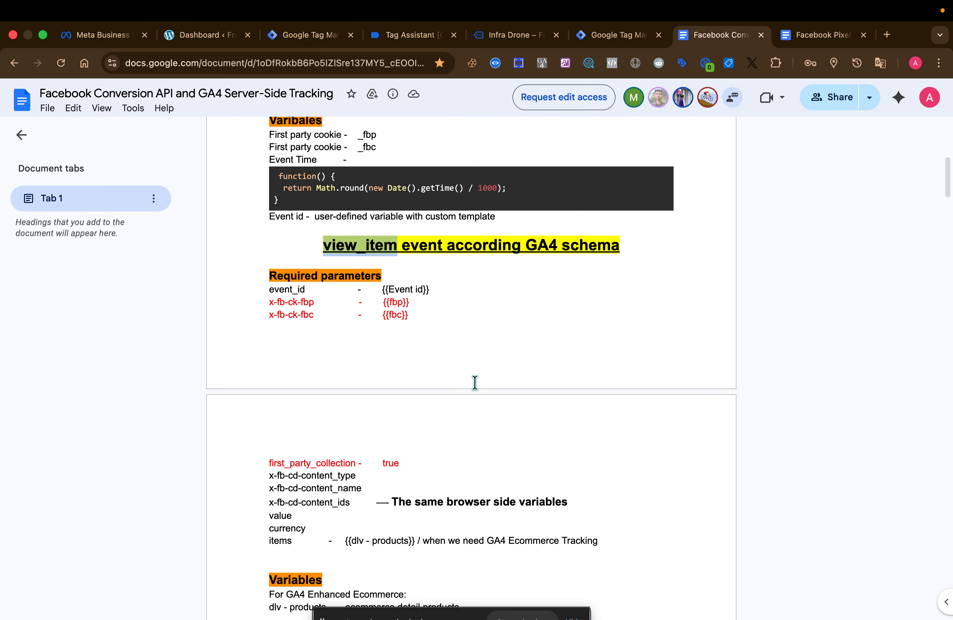
scroll(475, 383, down, 2)
double_click(394, 474)
key(super+c)
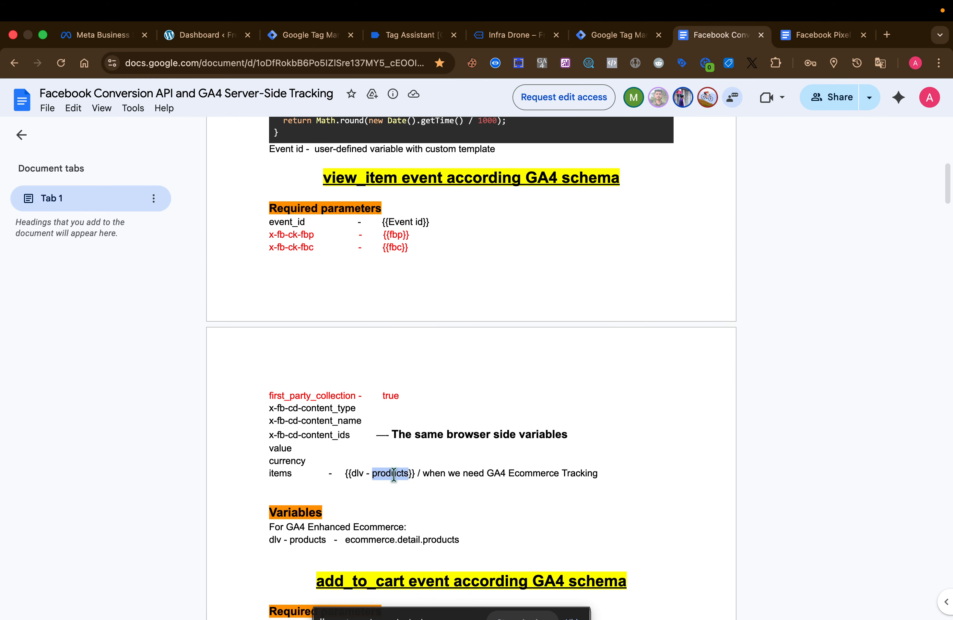
click(308, 36)
key(super+v)
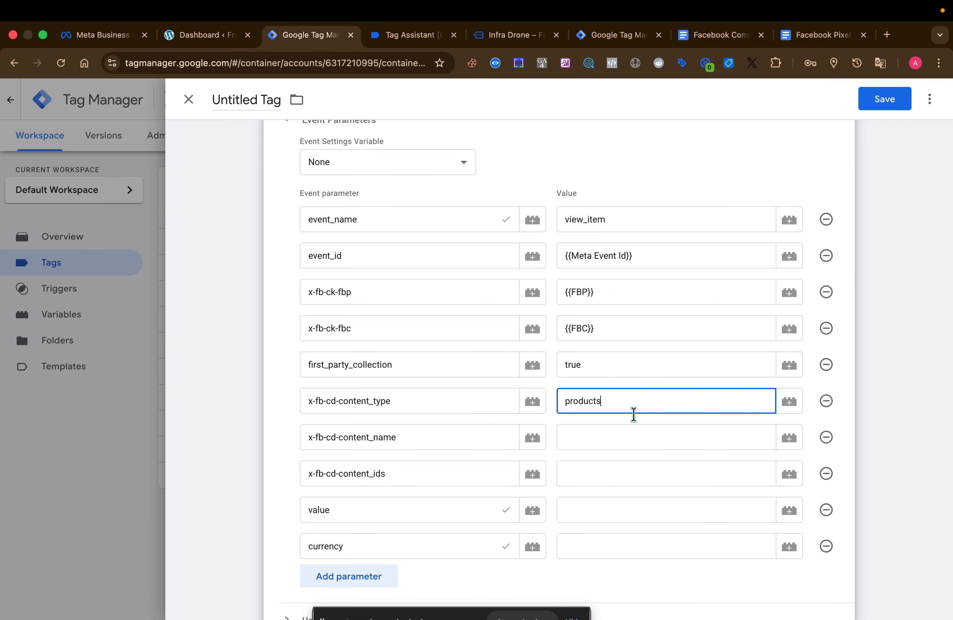
Step: Assign the dlv item_name variable to x-fb-cd-content_name and dlv item_id to x-fb-cd-content_ids
click(600, 448)
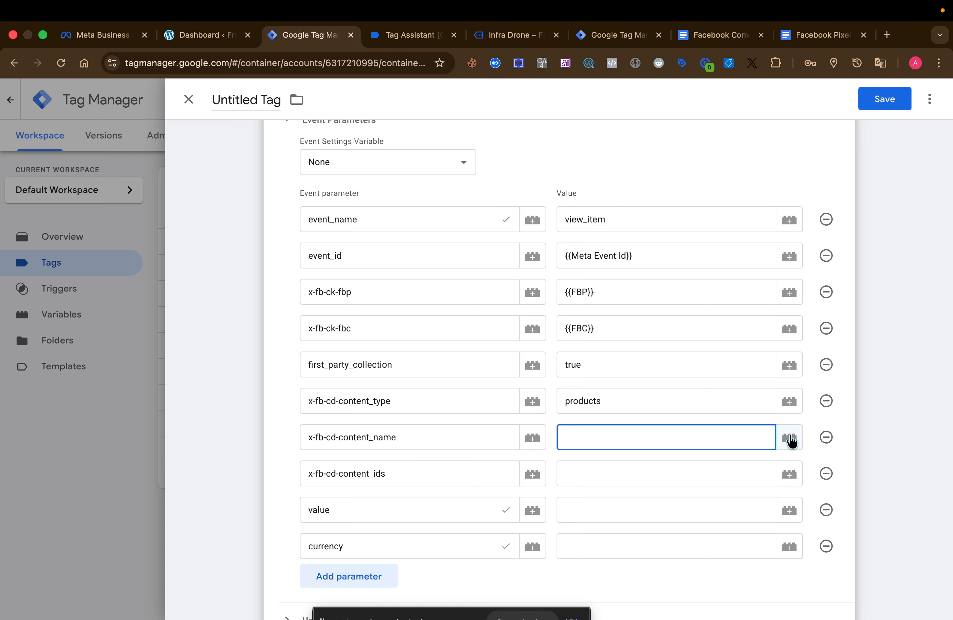
click(791, 440)
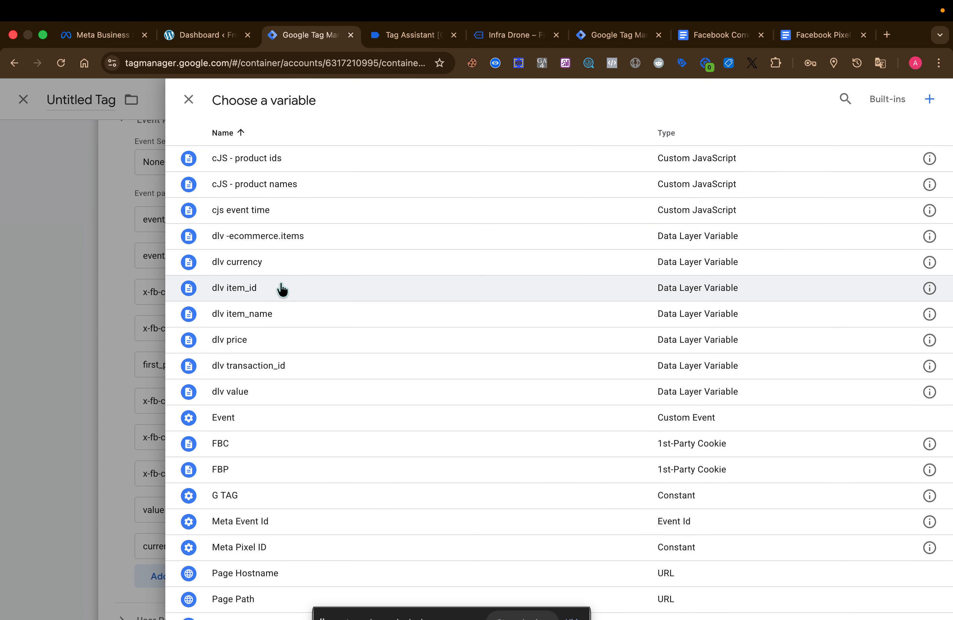
click(292, 314)
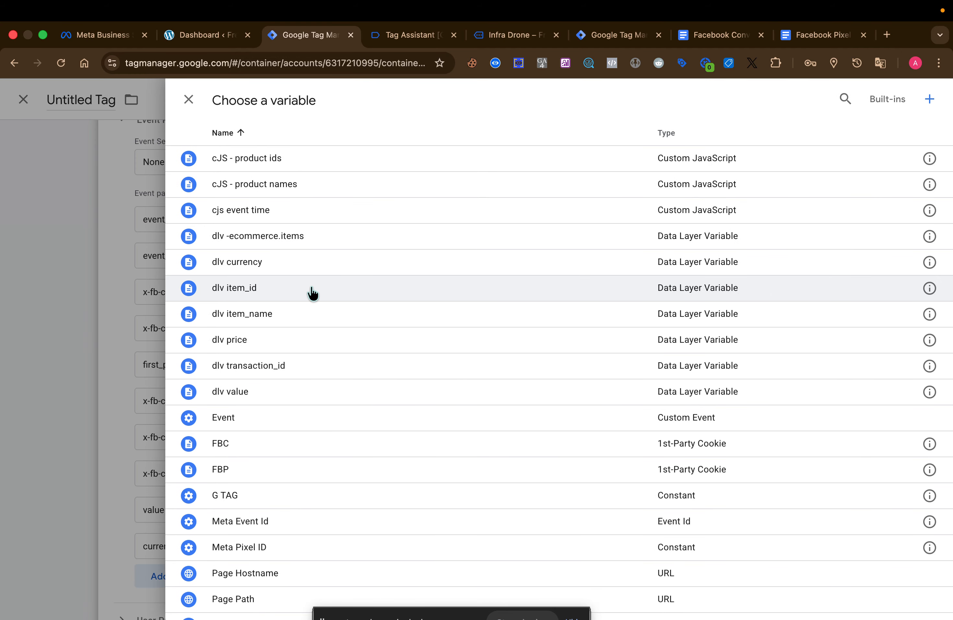
click(311, 291)
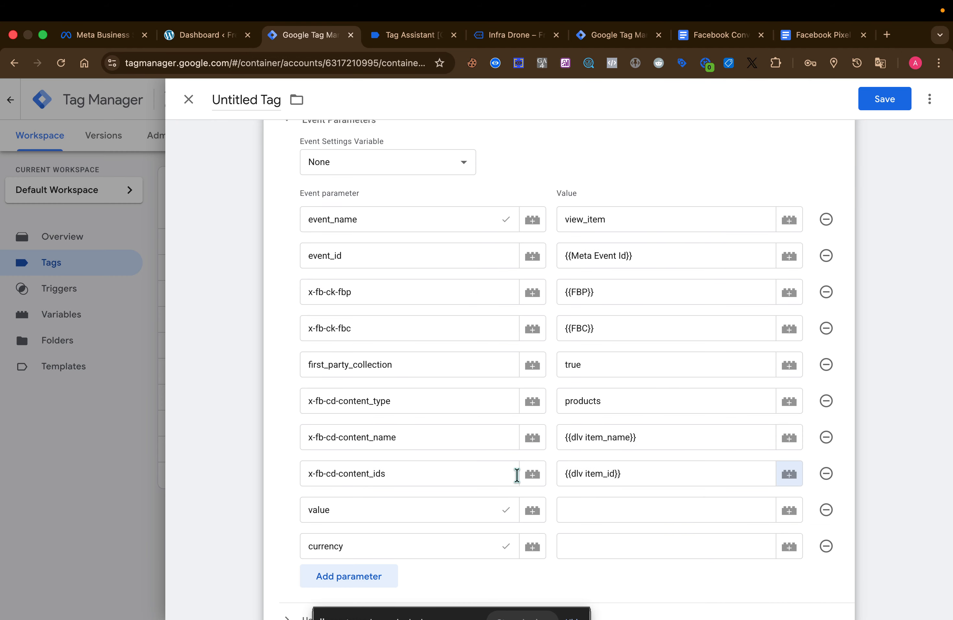
Step: Assign the dlv price variable to the value parameter and dlv currency to the currency parameter
scroll(515, 474, down, 2)
click(790, 439)
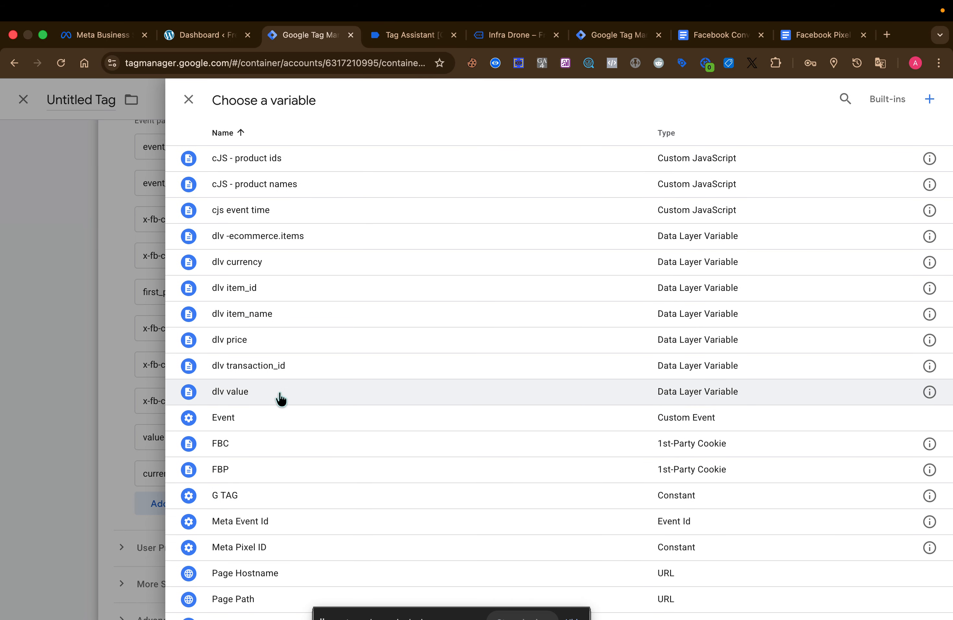
click(268, 340)
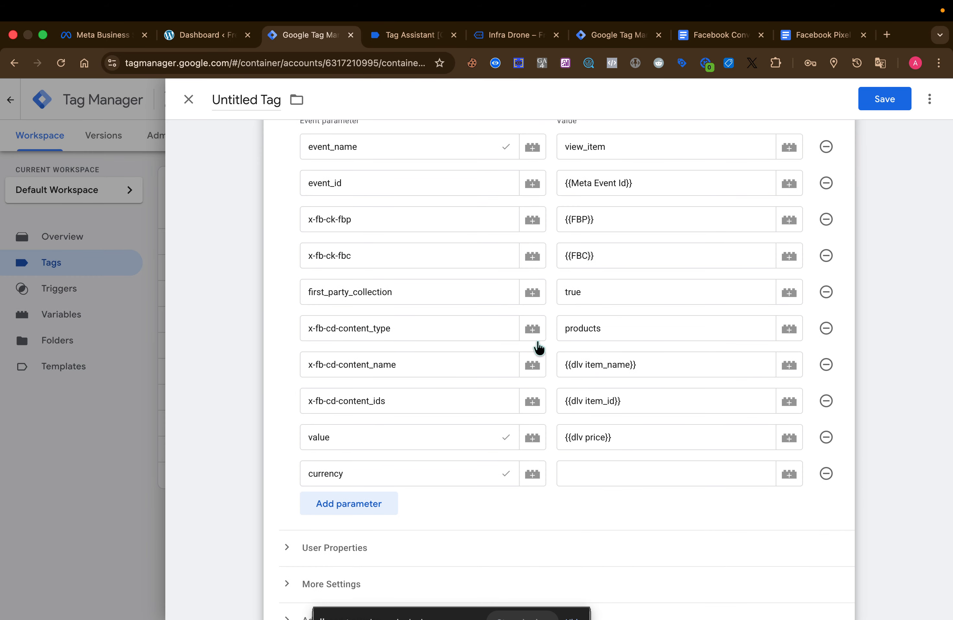
scroll(538, 347, down, 3)
click(784, 399)
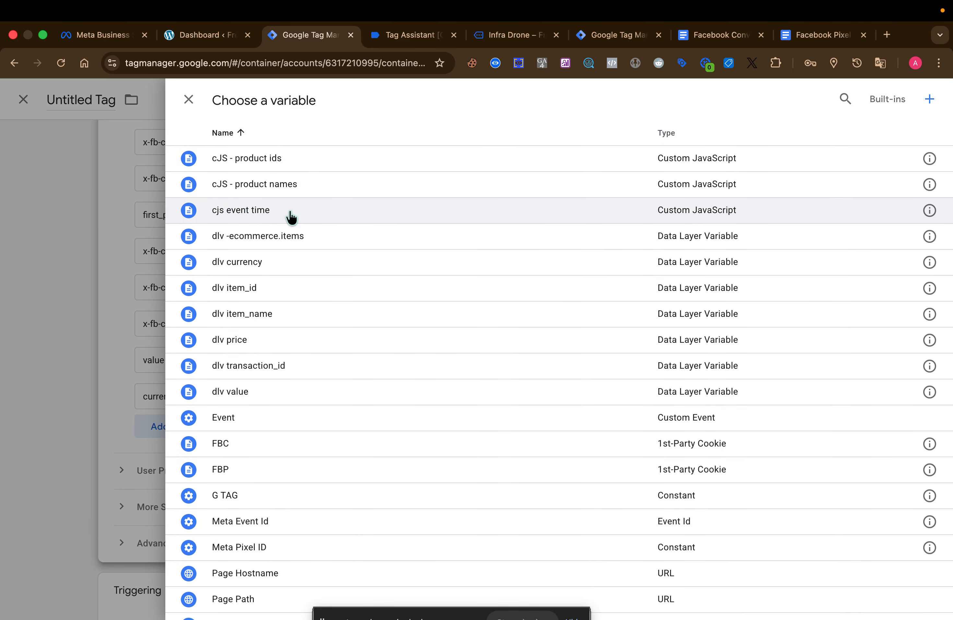
click(310, 267)
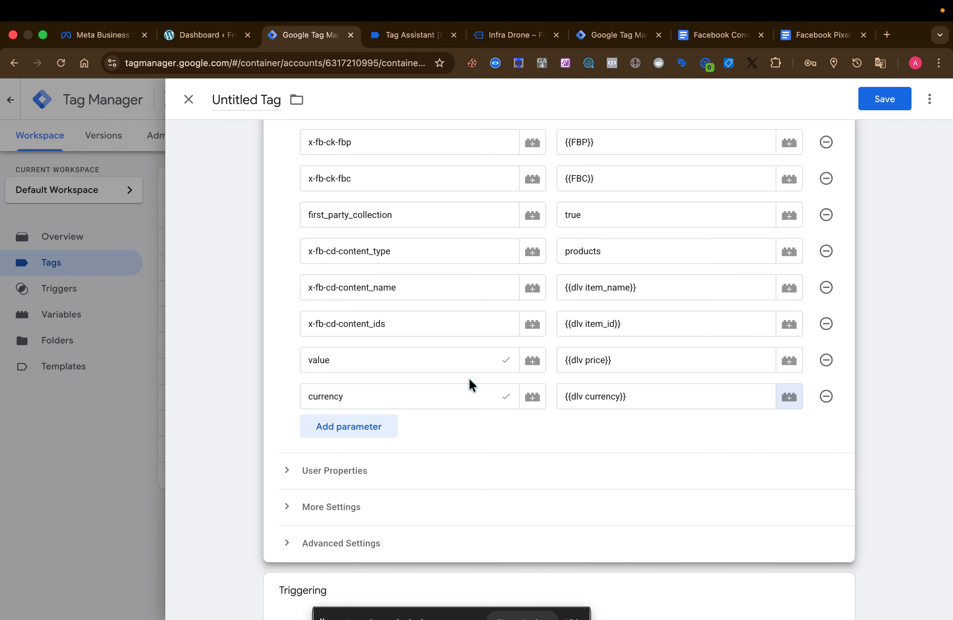
Step: Add the view_item custom event as the tag's firing trigger
scroll(471, 383, down, 3)
click(479, 536)
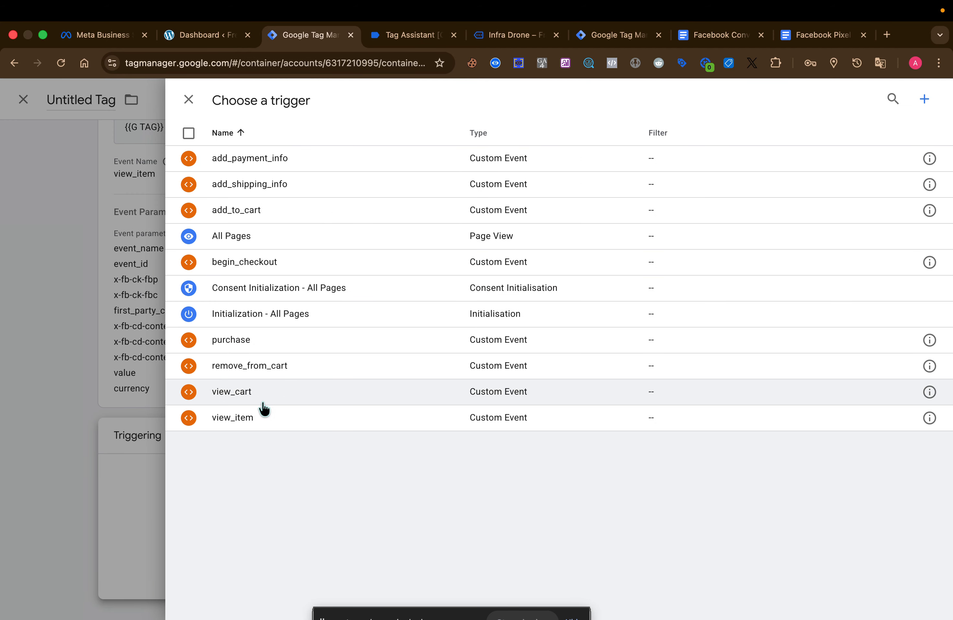
click(299, 421)
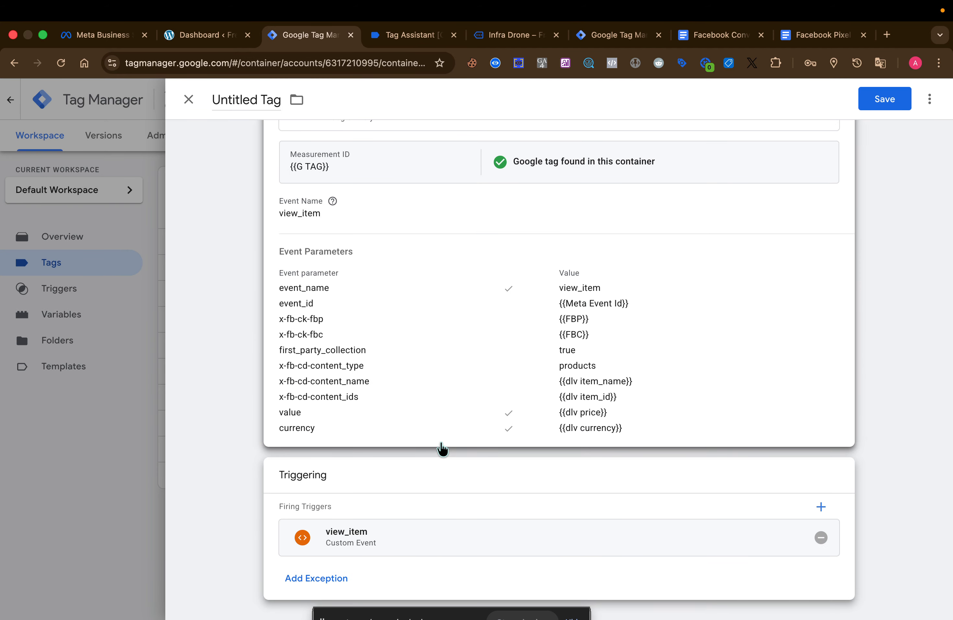
Step: Name the tag "FB SS ViewItem -Tag" and save it
scroll(441, 448, up, 3)
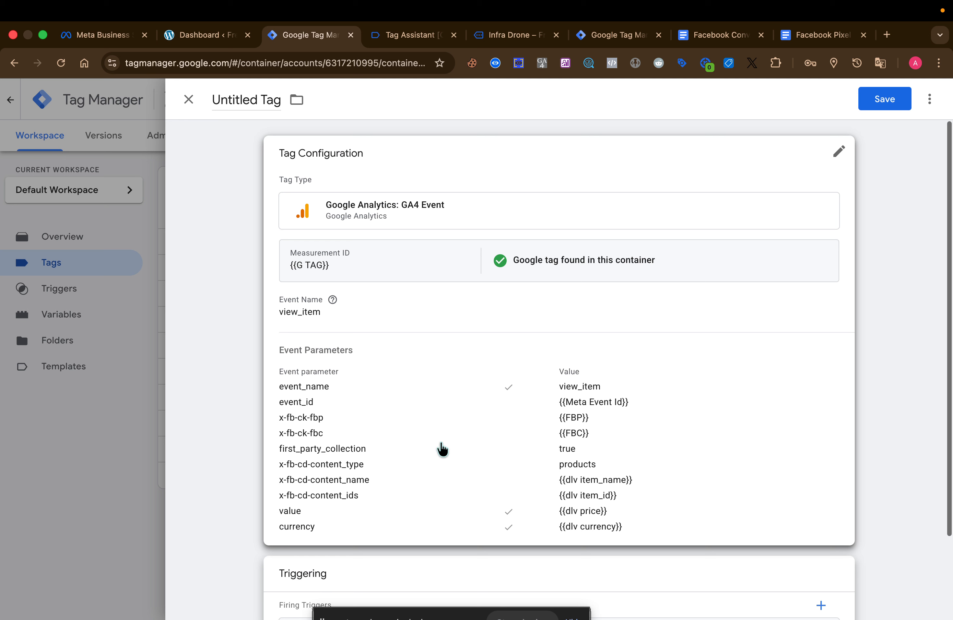
double_click(229, 100)
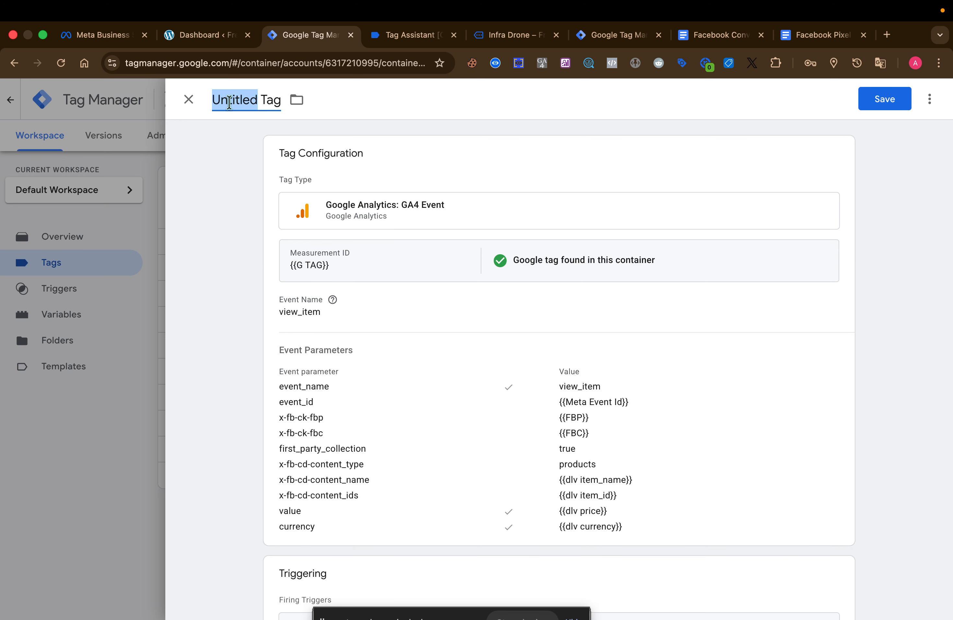
text(FB SS)
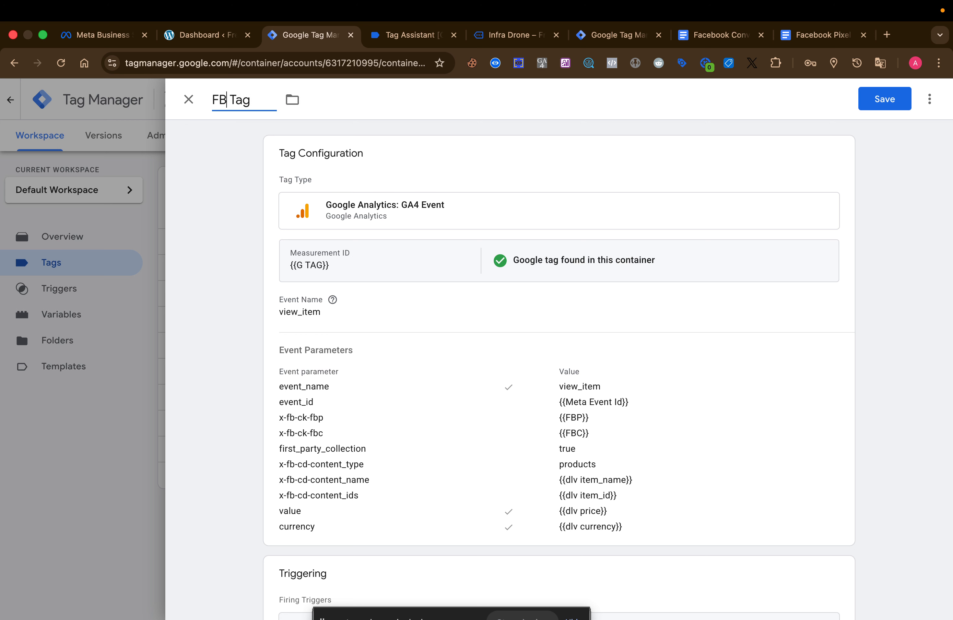
text( View)
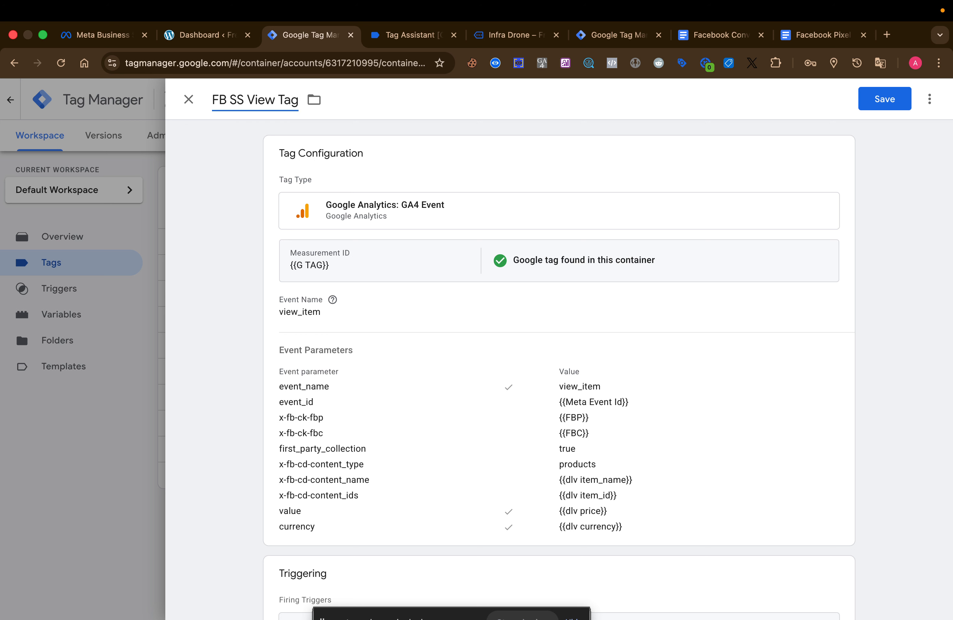
text(Item)
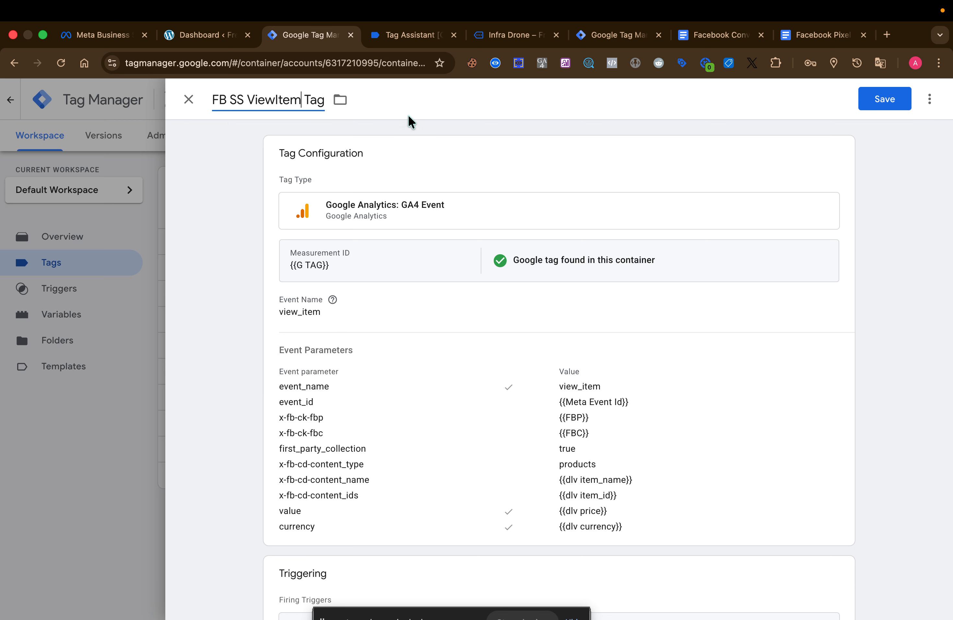
key(Right)
text(-)
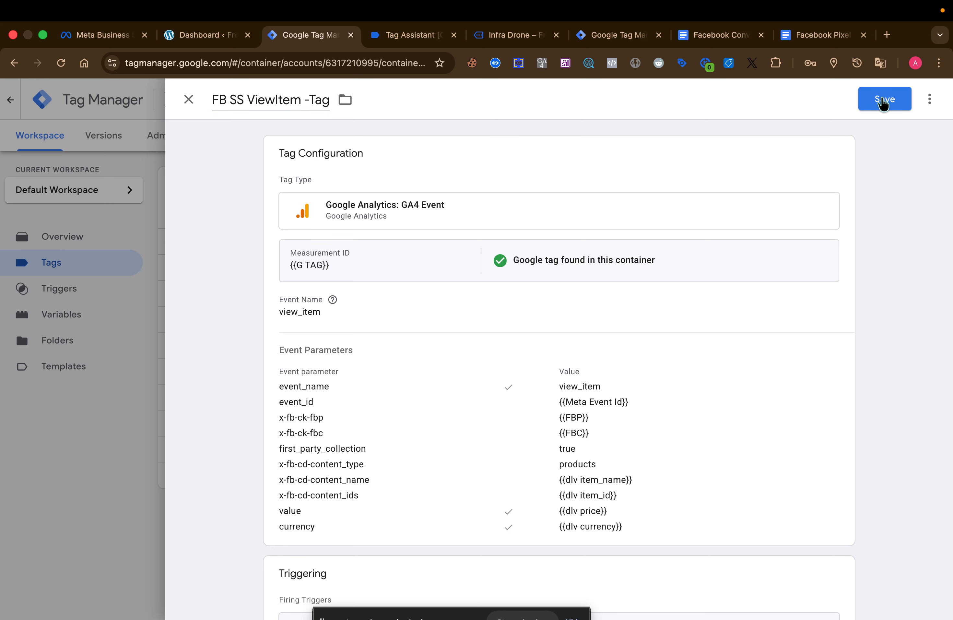
click(888, 107)
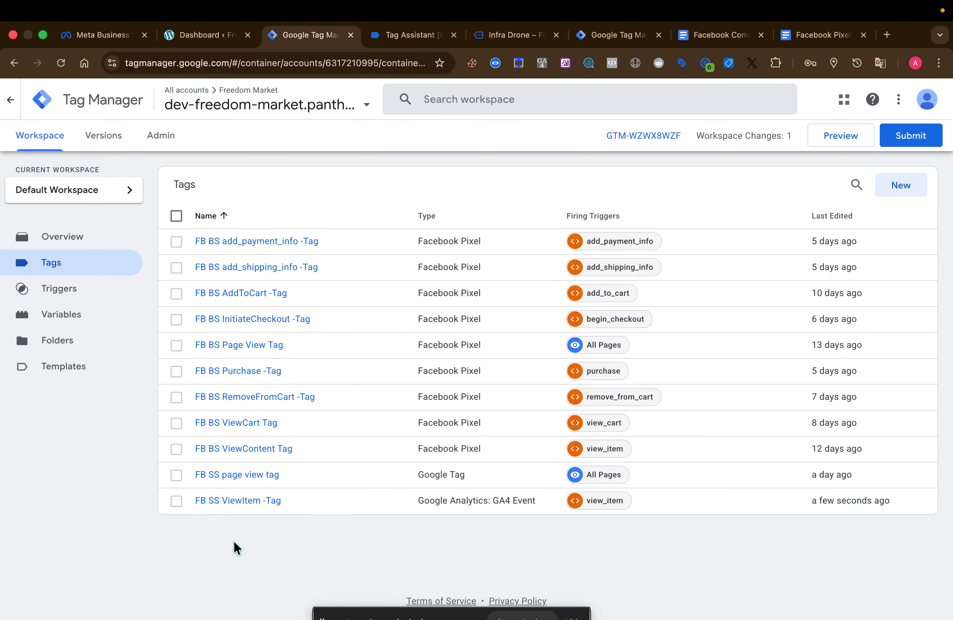
Step: Switch to the server container in Tag Manager and open the FB Conversion API tag's configuration for editing
click(584, 35)
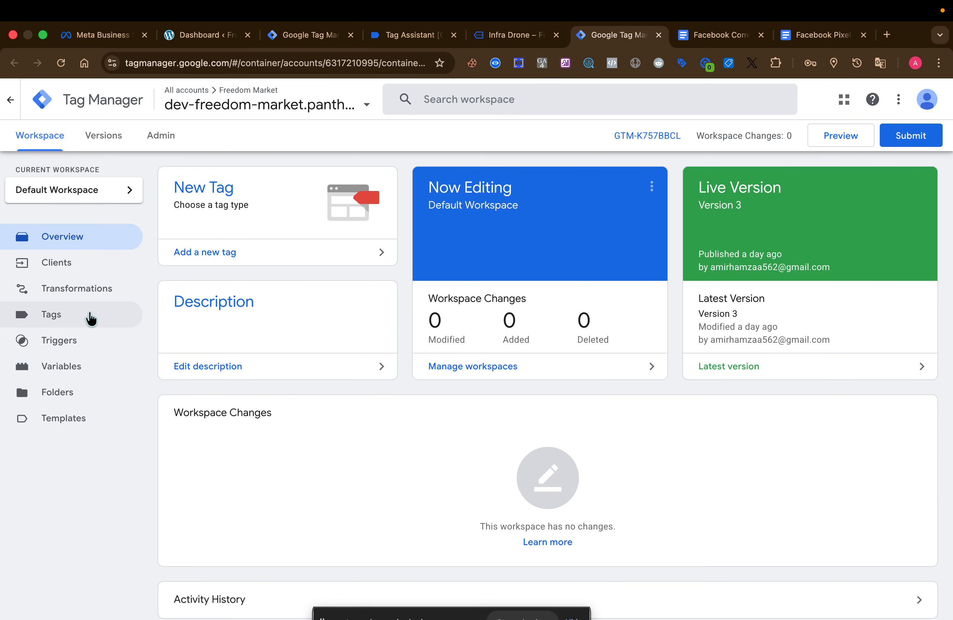
click(87, 317)
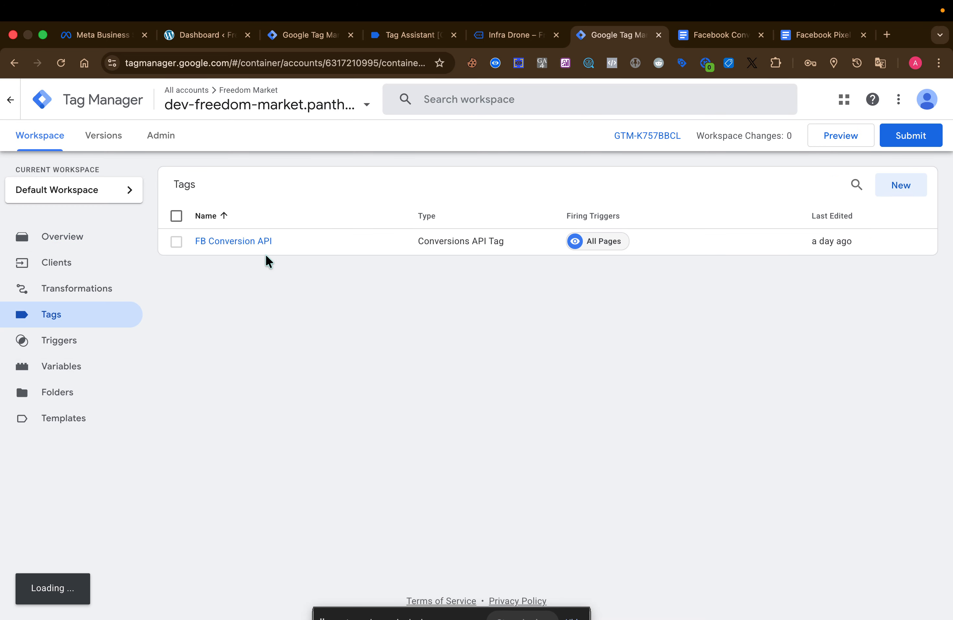
click(303, 241)
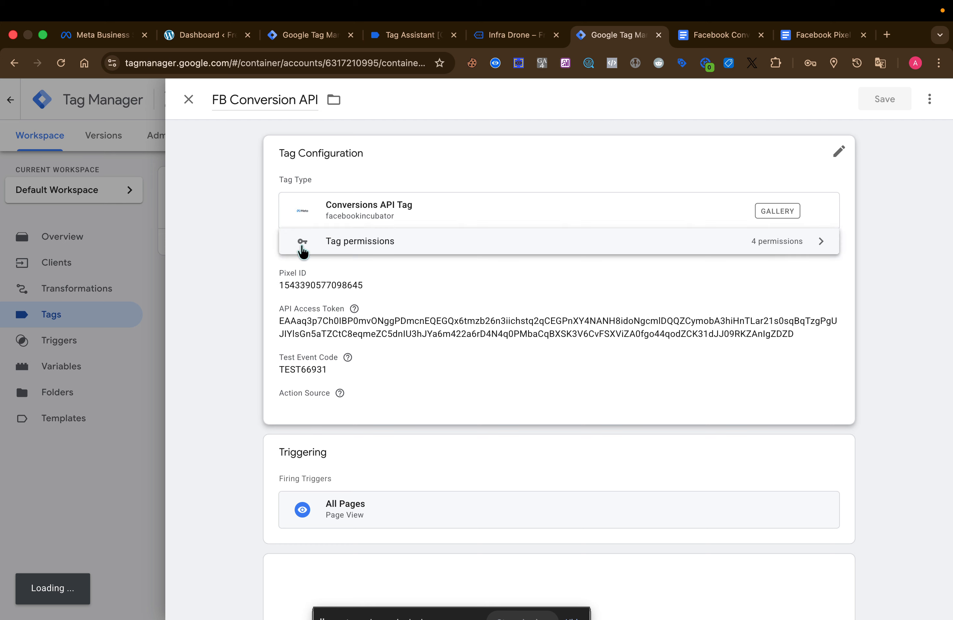
scroll(596, 402, down, 2)
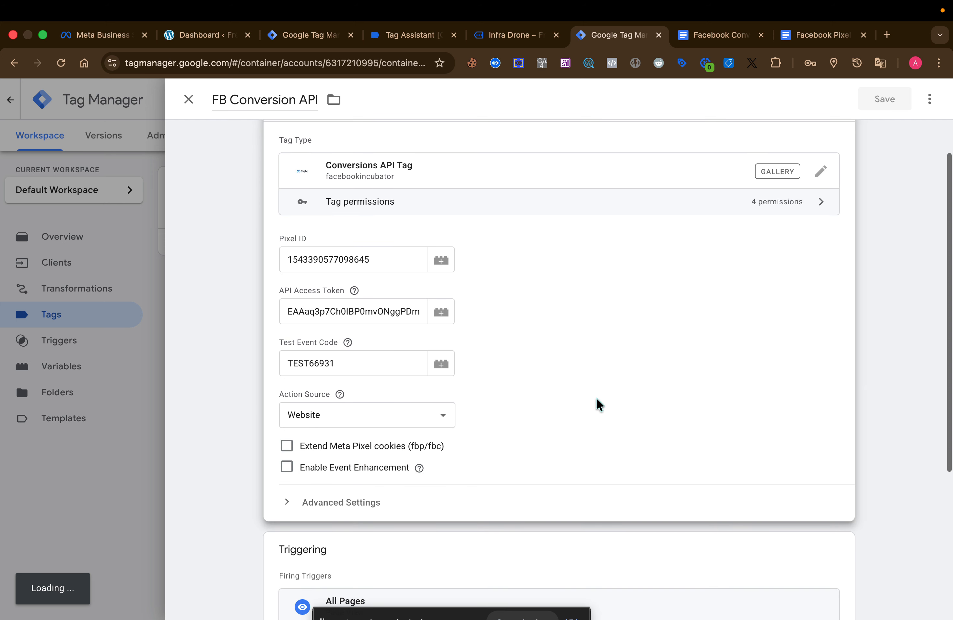
Step: Switch to Meta Business settings and open the settings of the dataset receiving Pixel and Conversions API events in Events Manager
click(117, 36)
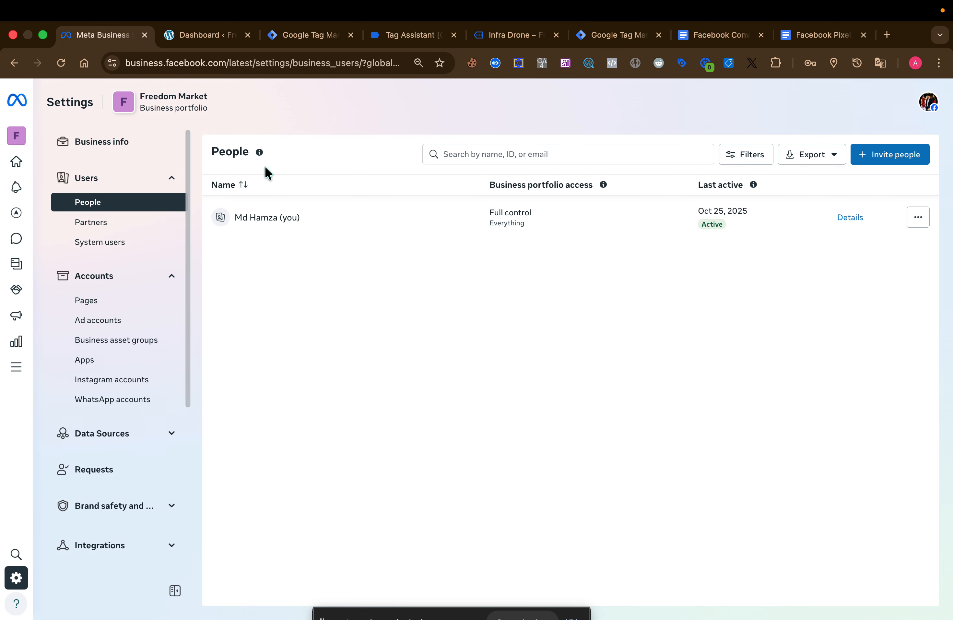
click(127, 443)
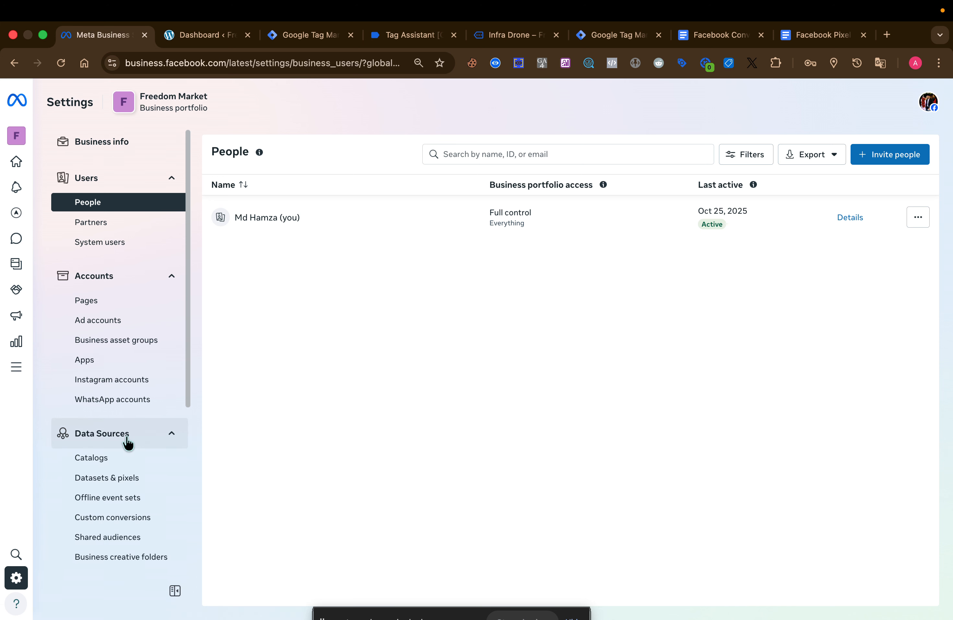
click(122, 477)
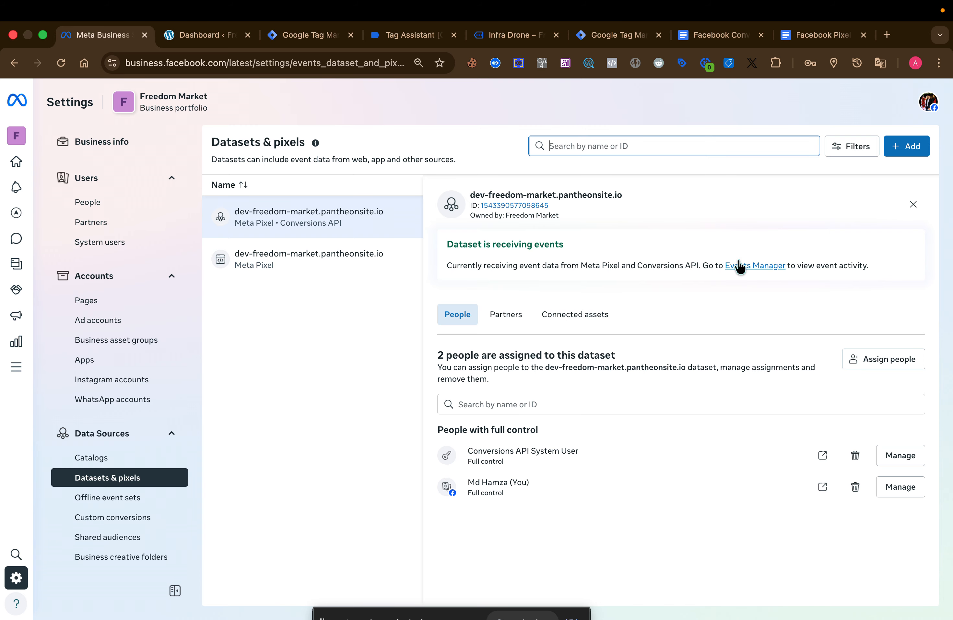
click(740, 266)
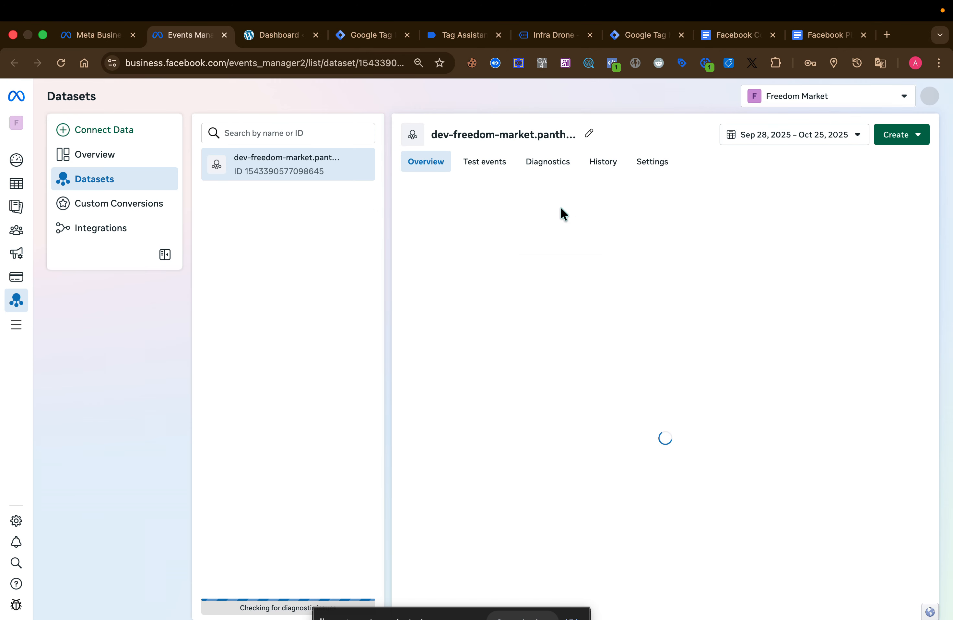
click(658, 164)
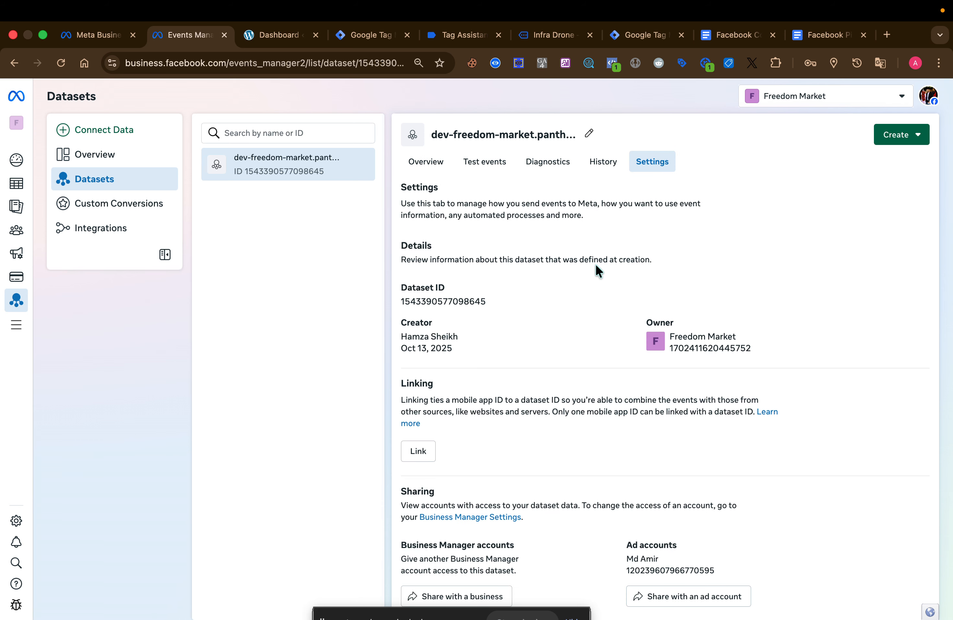
Step: Generate a Conversions API access token for direct integration with Dataset Quality API and copy it
scroll(570, 406, down, 15)
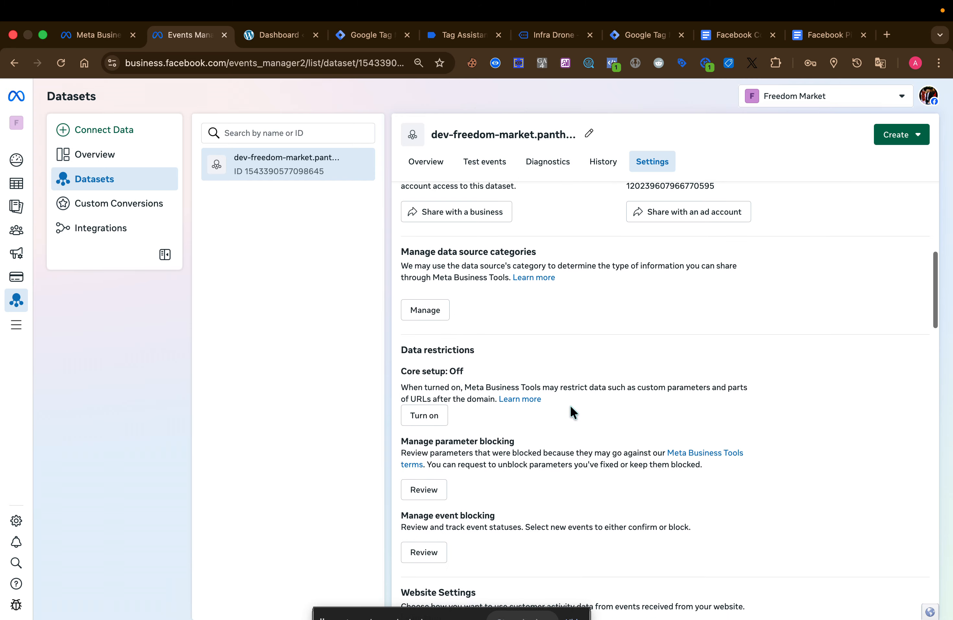
scroll(572, 411, down, 15)
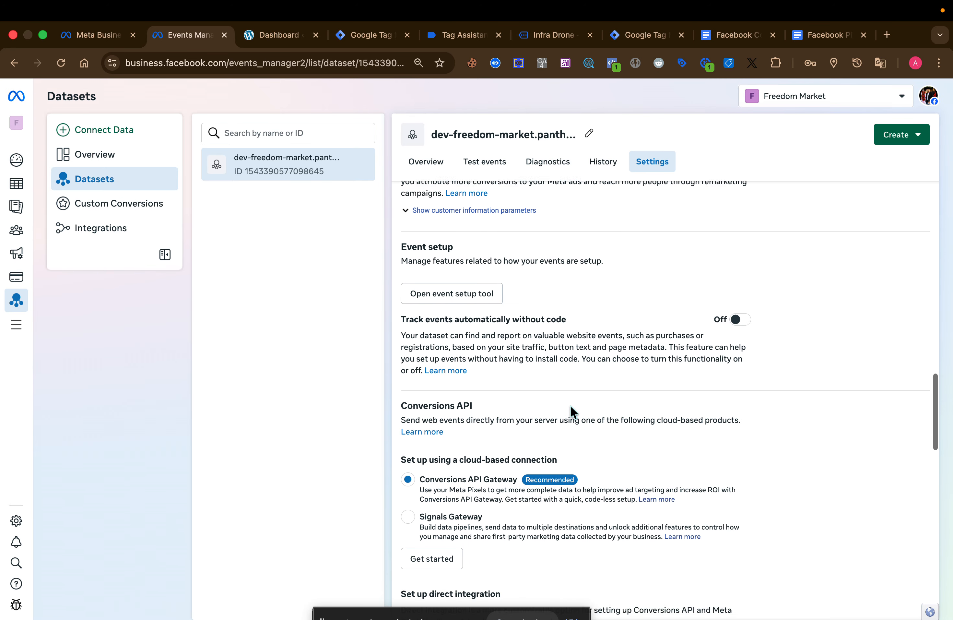
scroll(570, 405, down, 1)
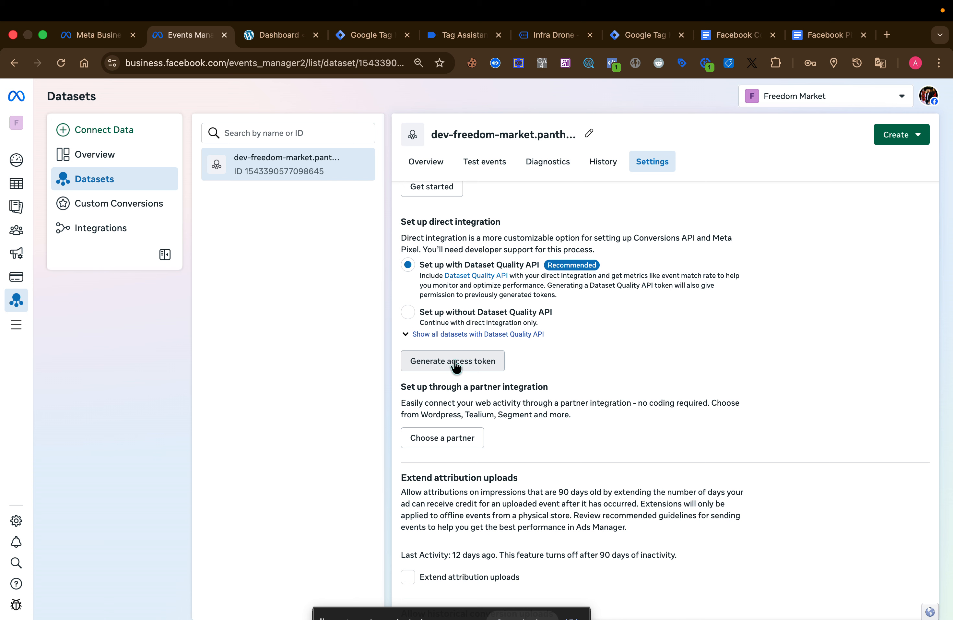
click(456, 365)
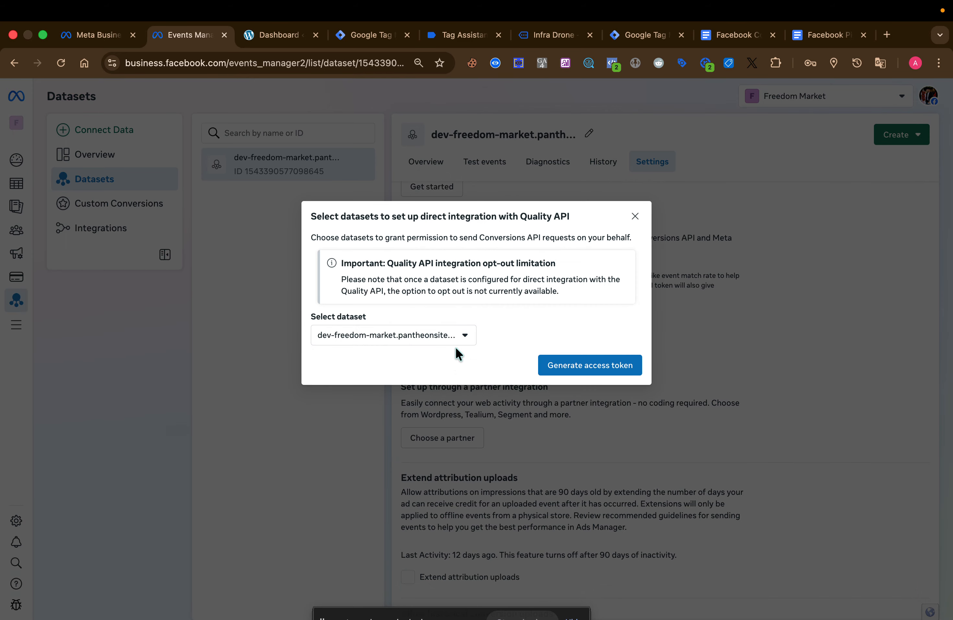
click(567, 368)
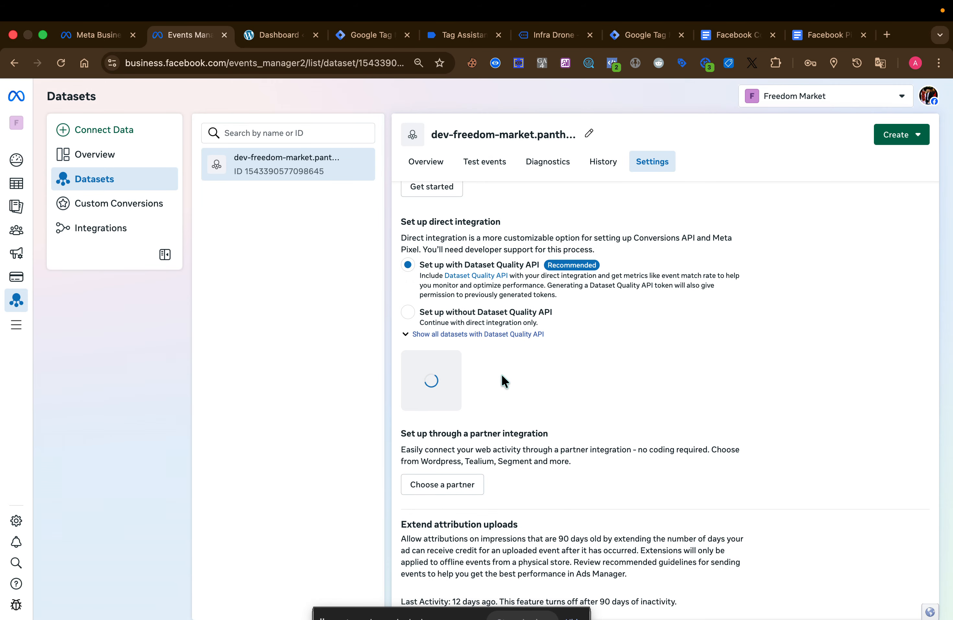
click(523, 425)
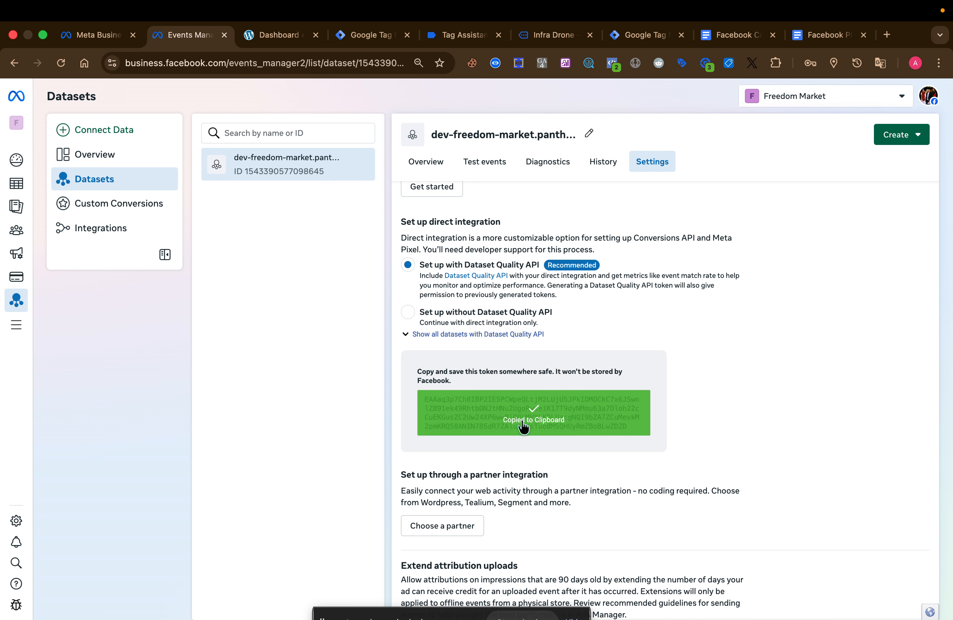
Step: Return to the FB Conversion API tag in Tag Manager and replace the API Access Token with the copied token
click(625, 36)
triple_click(393, 300)
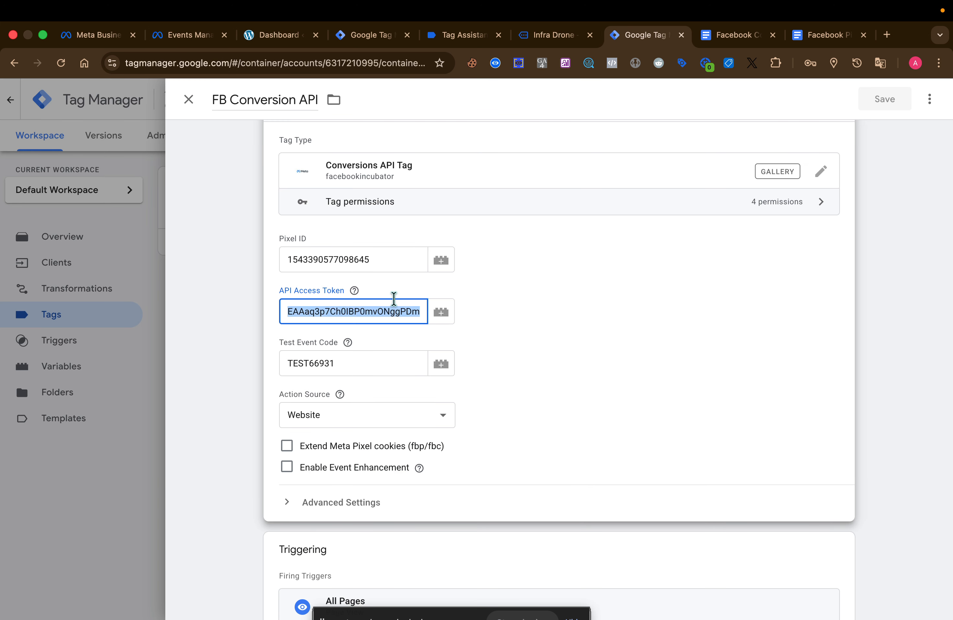
key(super+v)
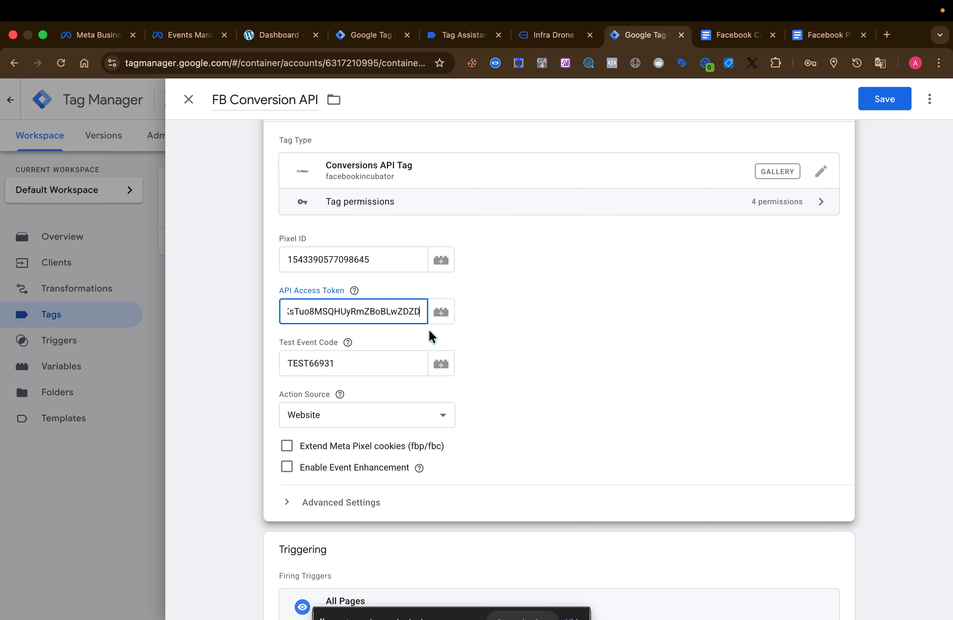
Step: Copy the server test event code from the dataset's Test events in Events Manager and replace the FB Conversion API tag's Test Event Code with it
triple_click(358, 369)
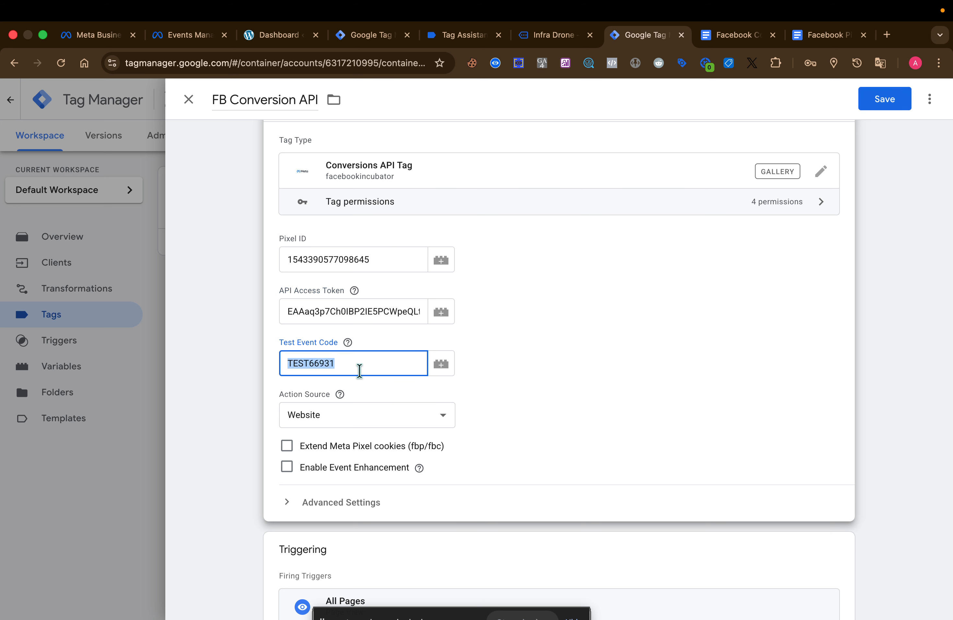
click(198, 40)
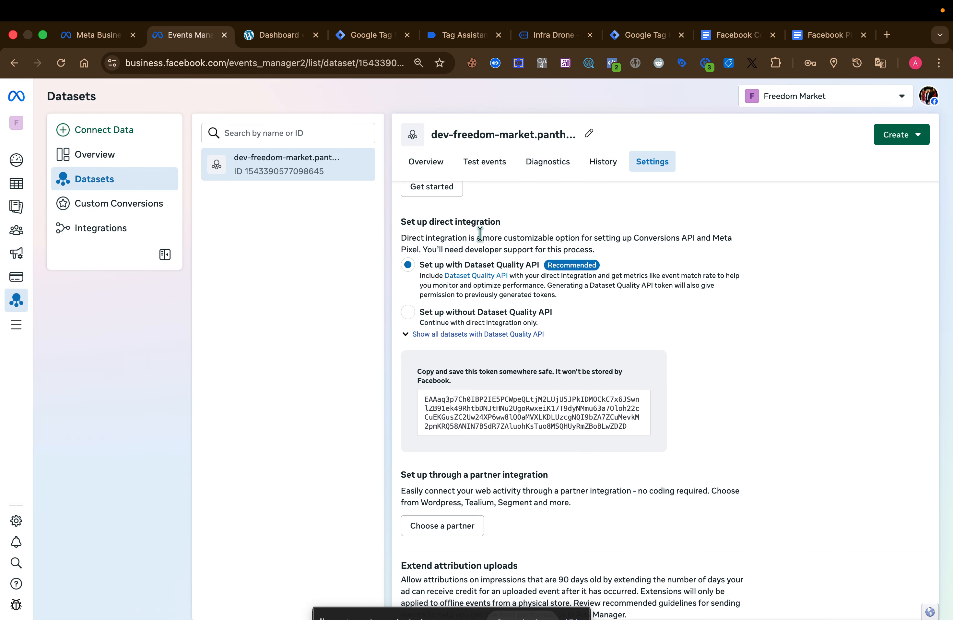
click(492, 165)
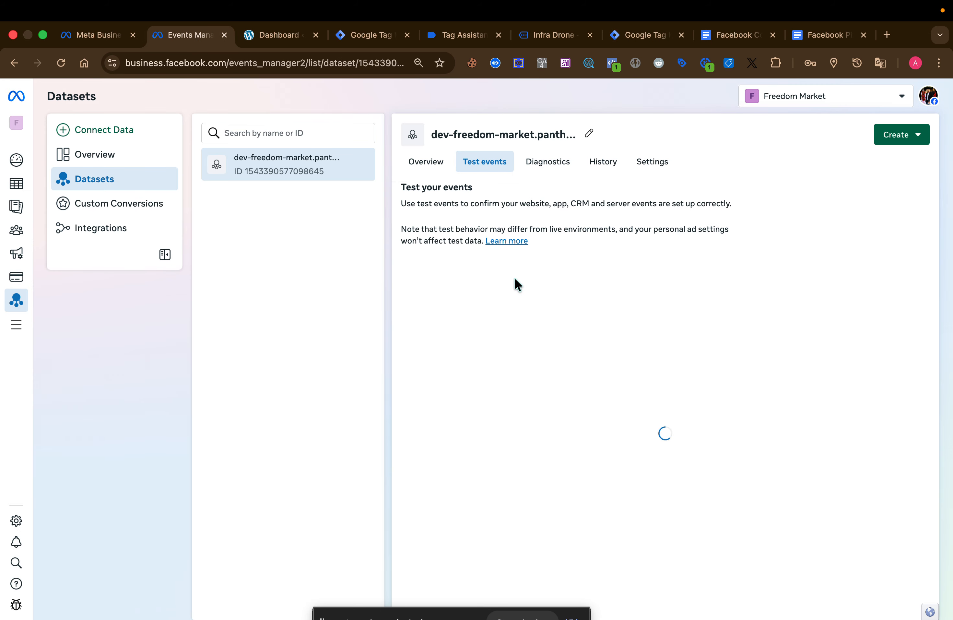
click(595, 289)
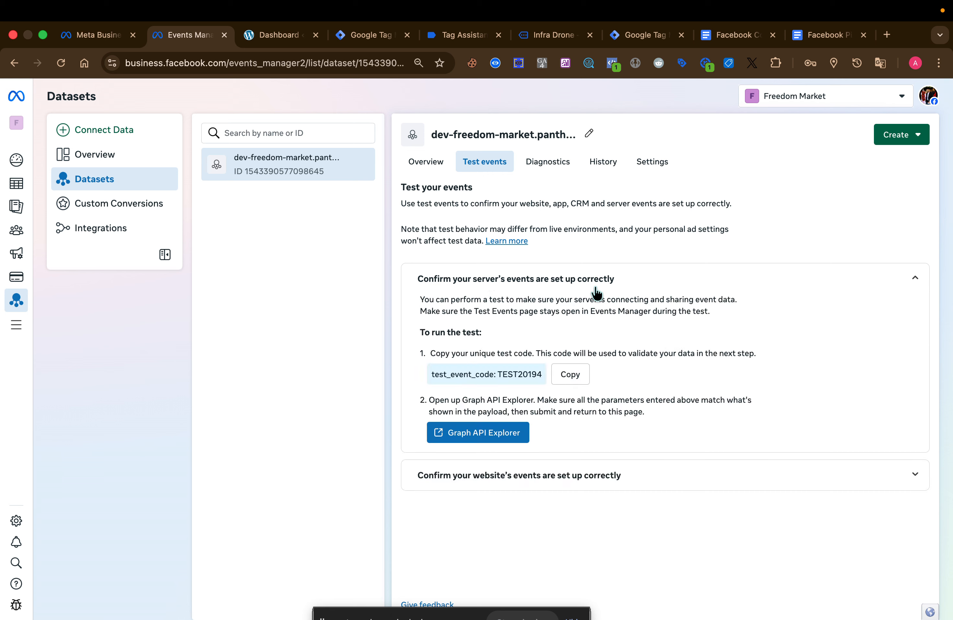
click(561, 374)
click(640, 35)
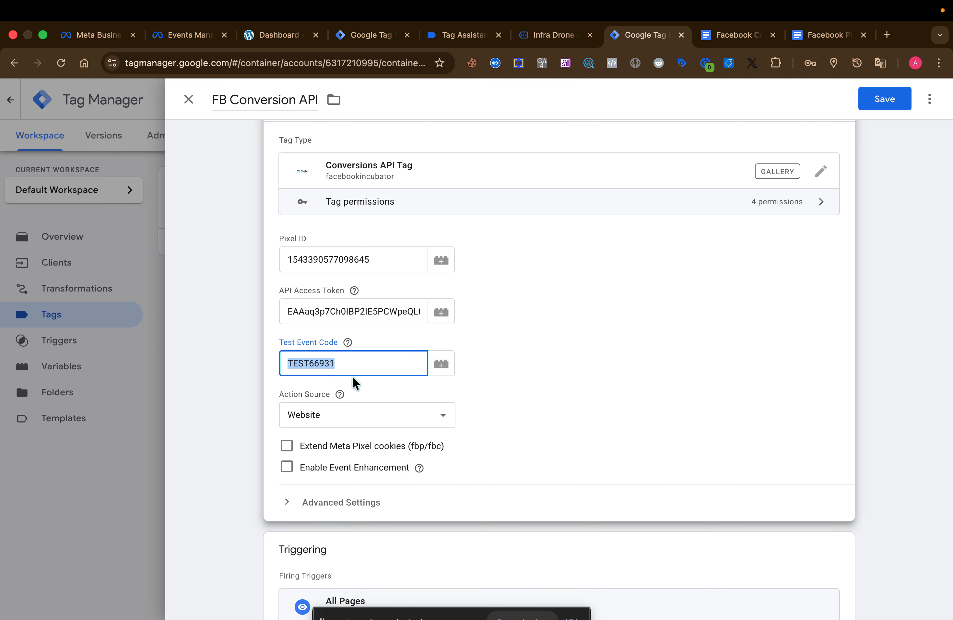
key(super+v)
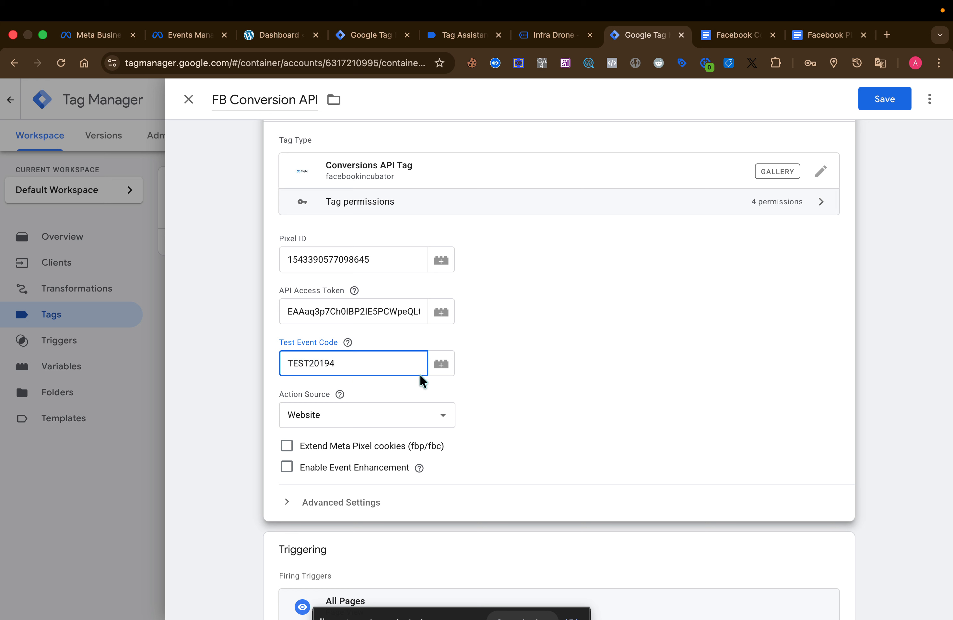
click(538, 374)
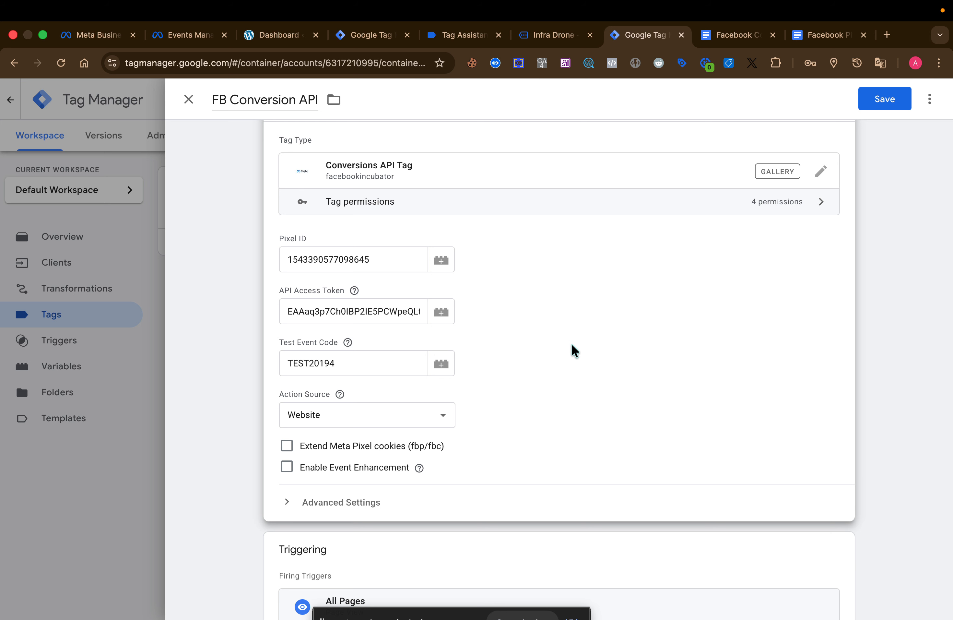
Step: Remove the All Pages firing trigger from the FB Conversion API tag
scroll(570, 349, down, 5)
click(524, 369)
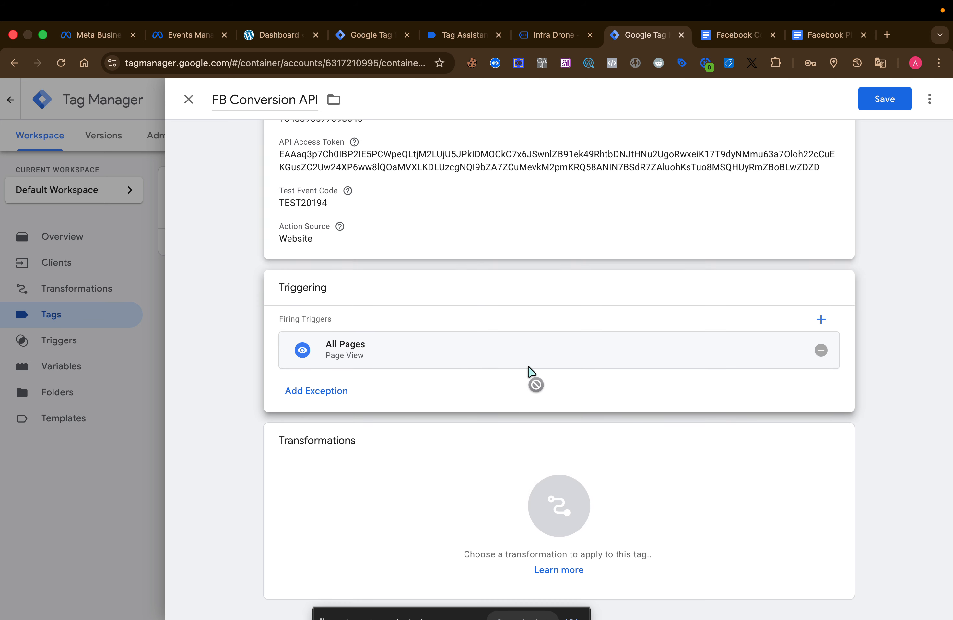
click(821, 350)
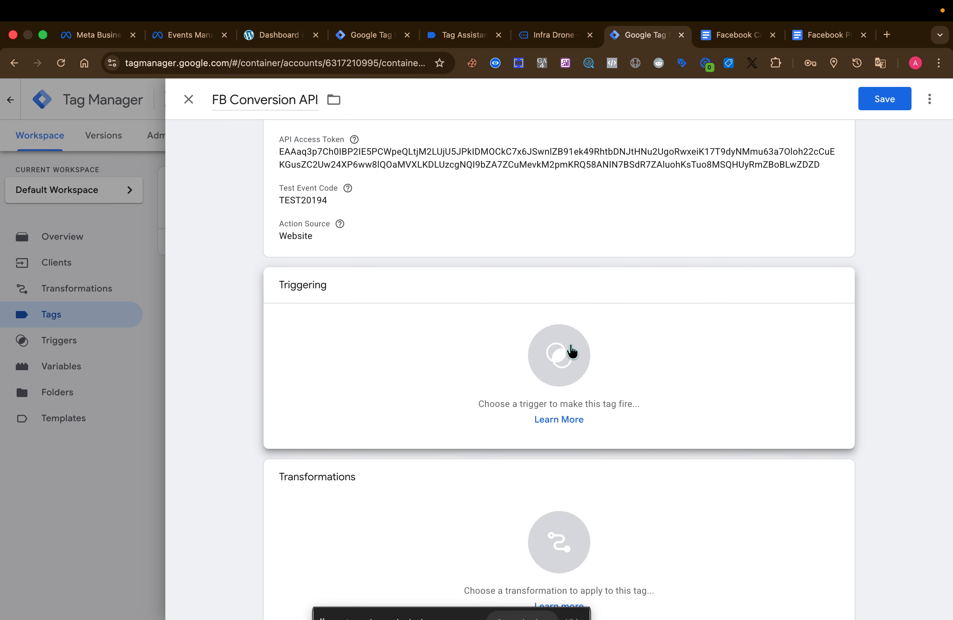
click(571, 352)
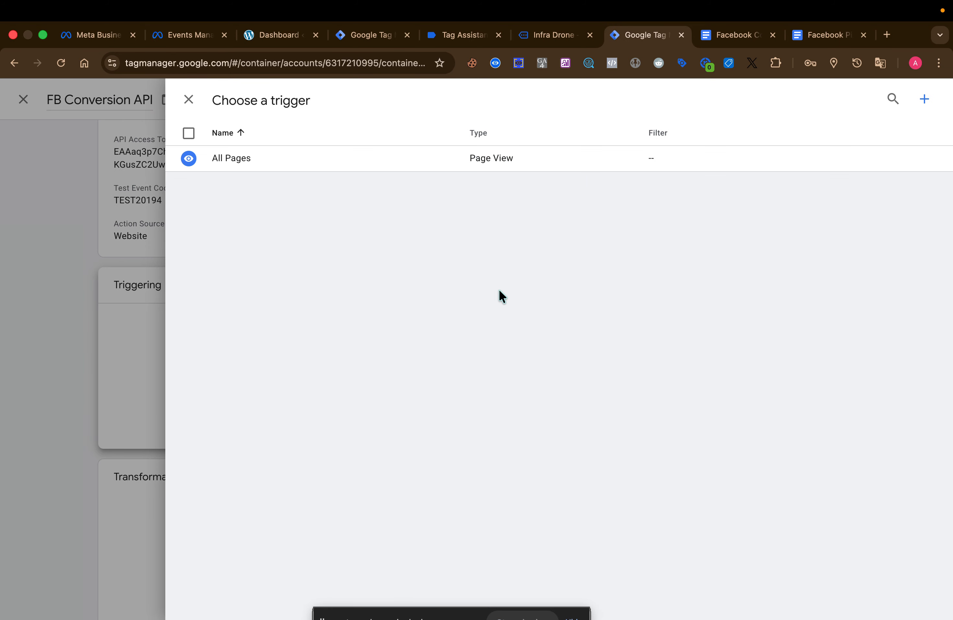
click(925, 99)
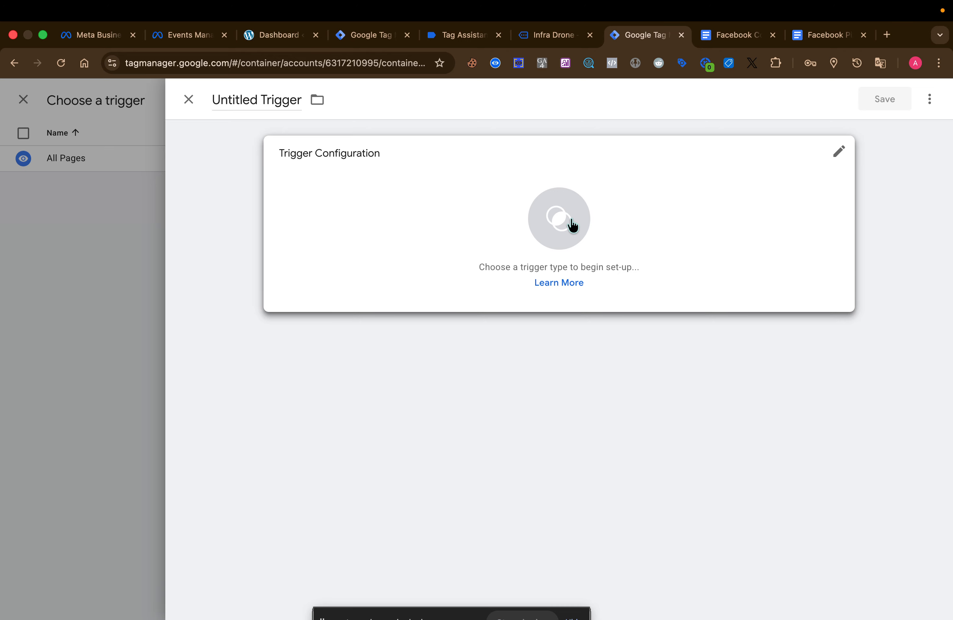
click(571, 223)
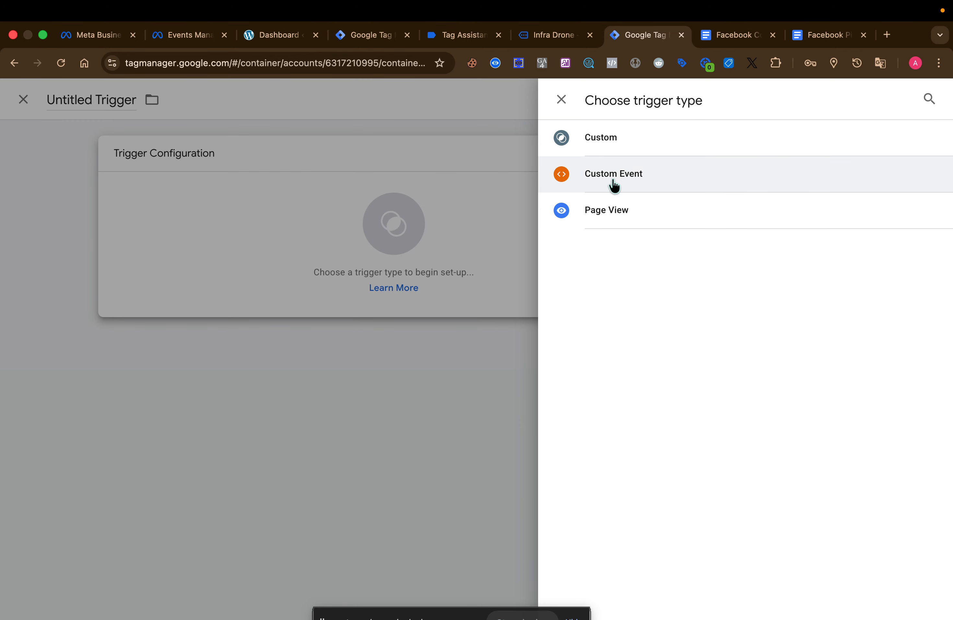
click(672, 137)
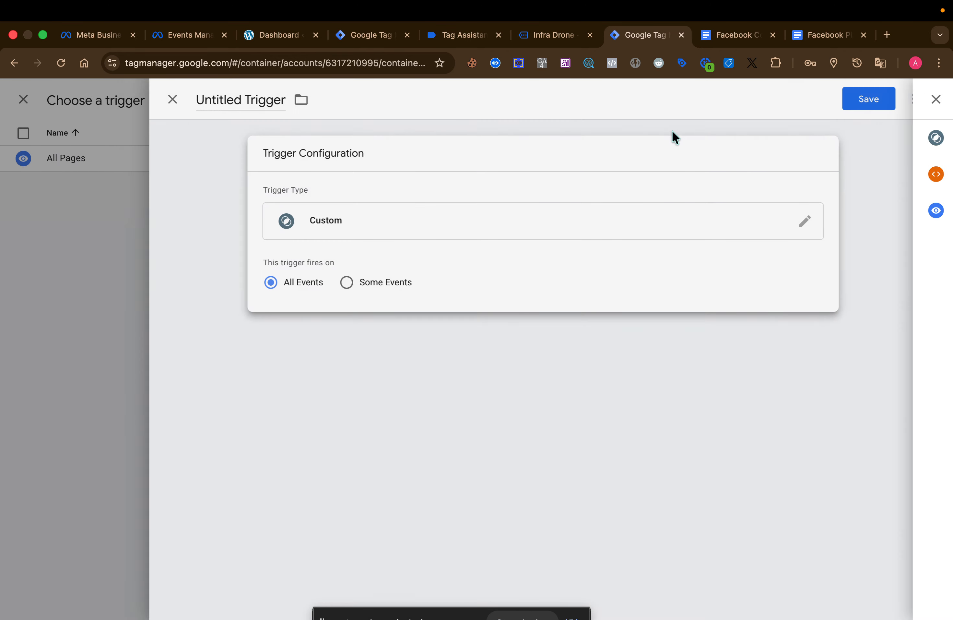
click(372, 286)
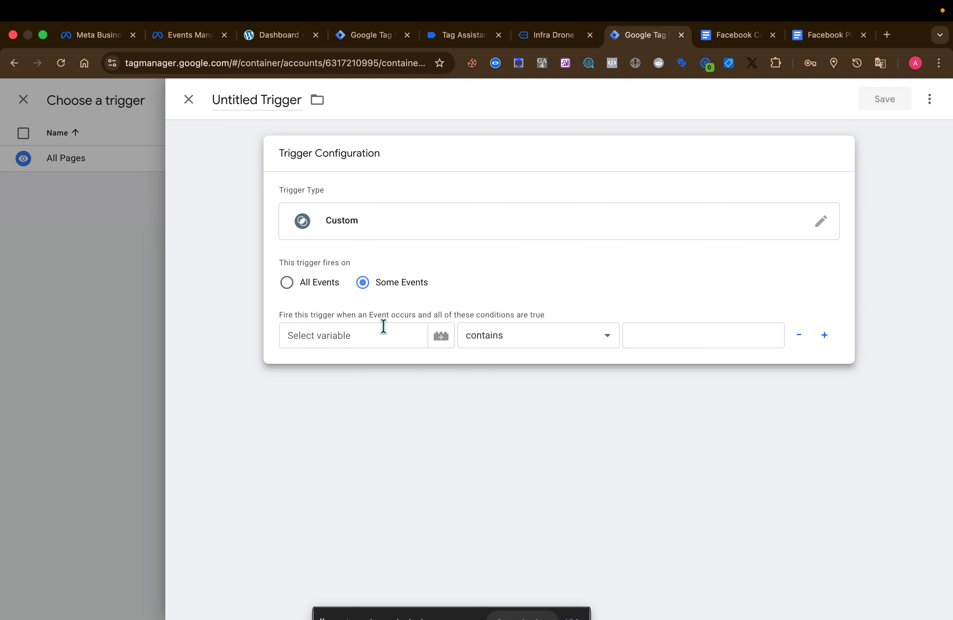
click(383, 336)
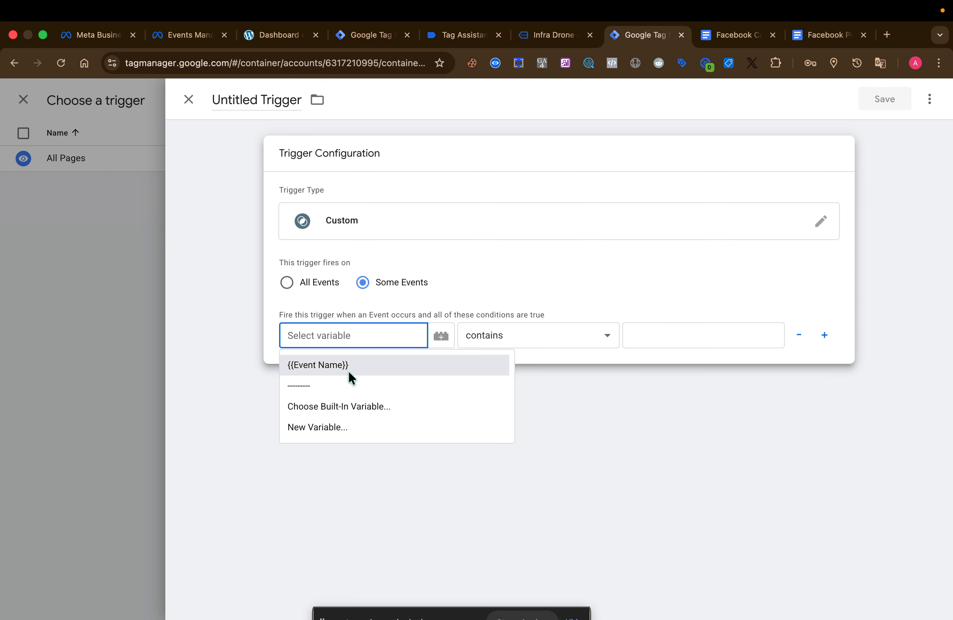
click(349, 367)
click(518, 345)
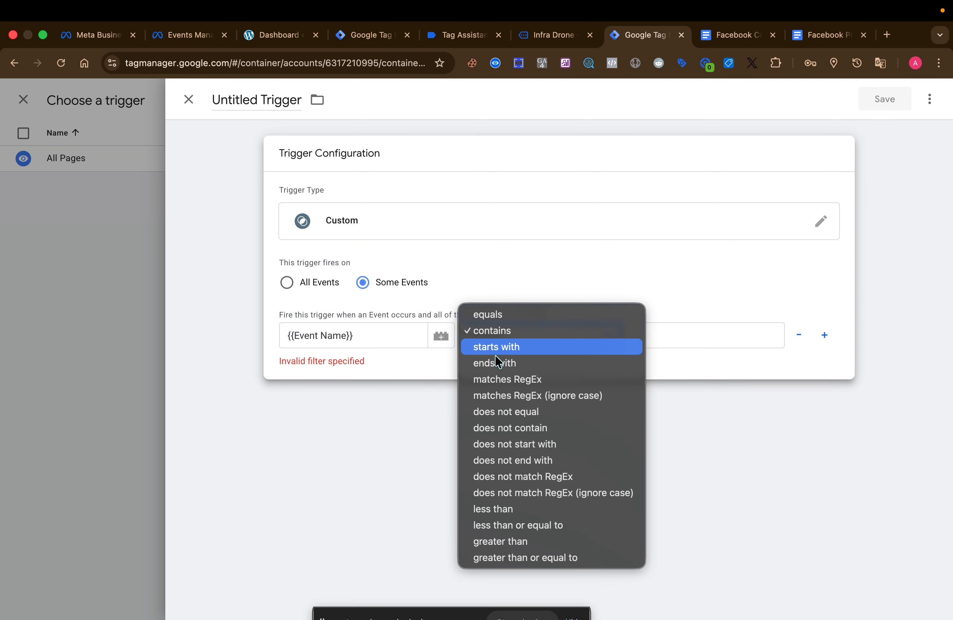
click(533, 379)
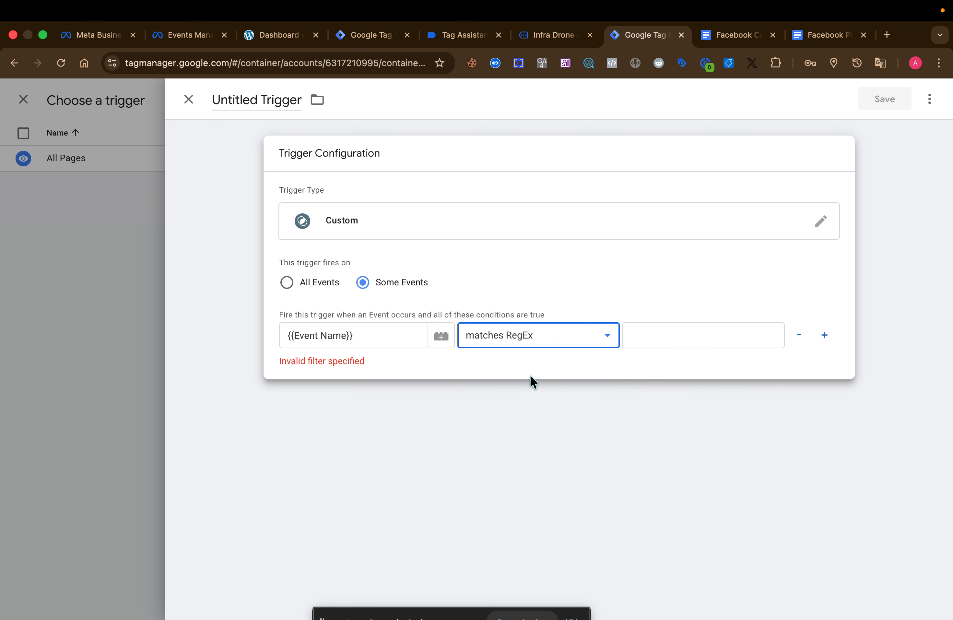
click(673, 338)
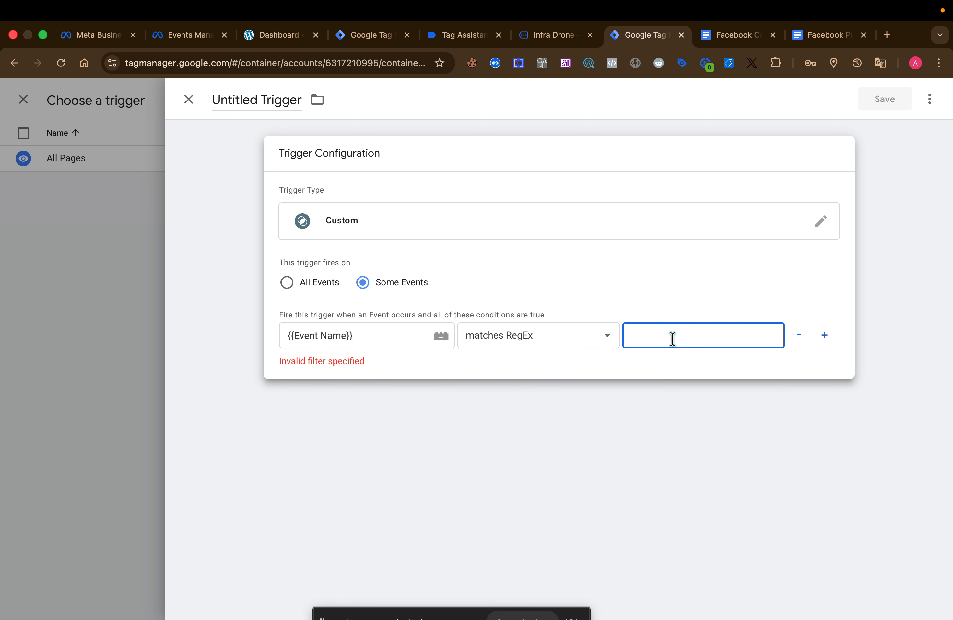
text(page_view|)
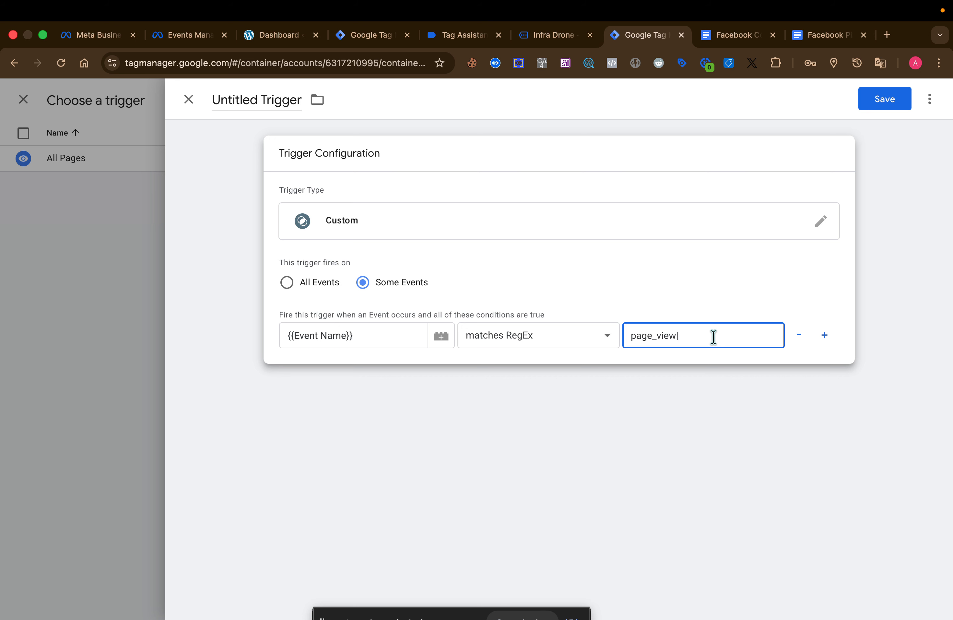
text(view_iete)
key(BackSpace)
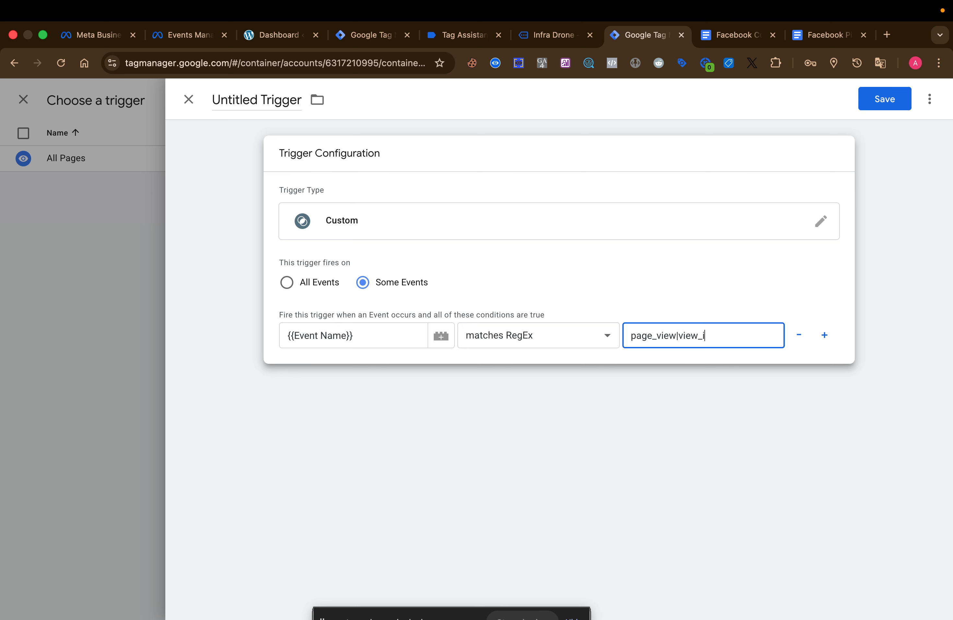
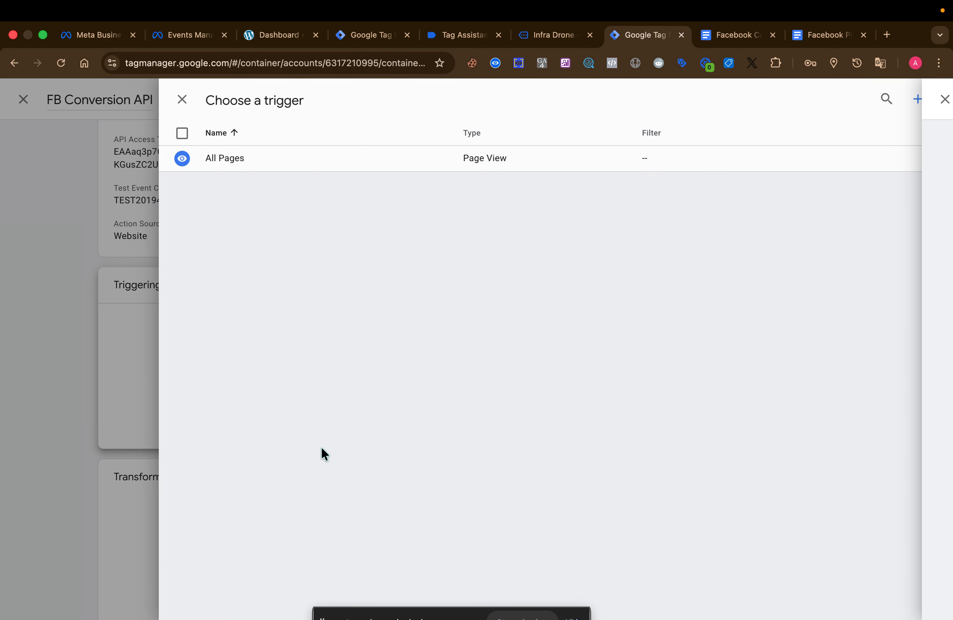
click(138, 337)
click(538, 364)
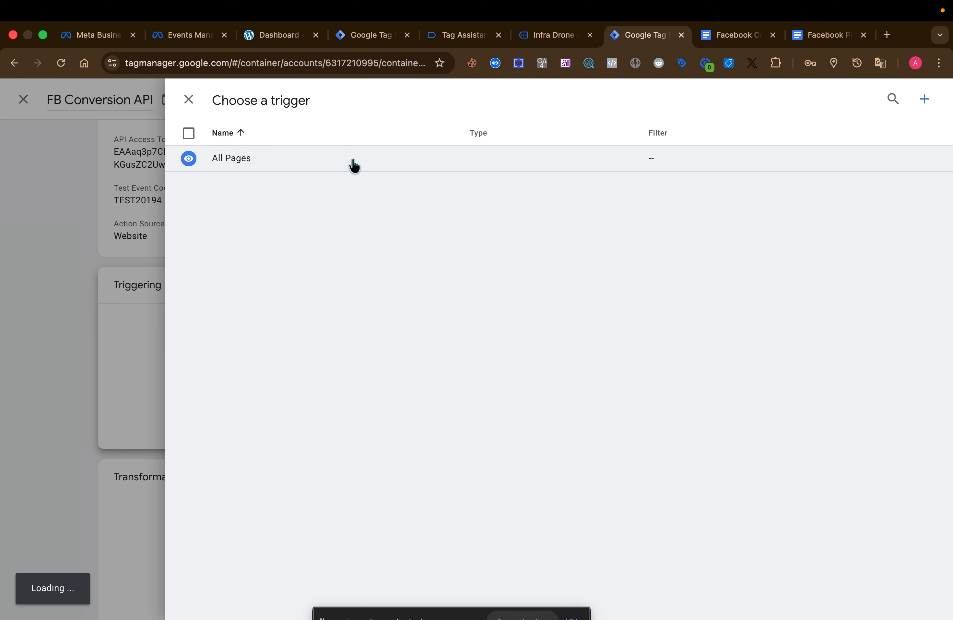
click(353, 164)
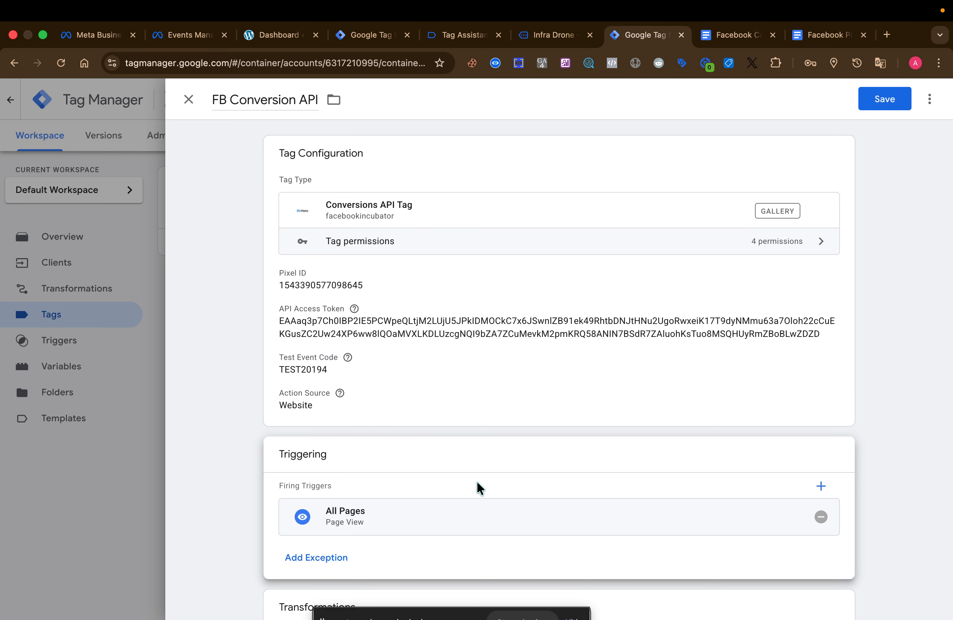
click(822, 520)
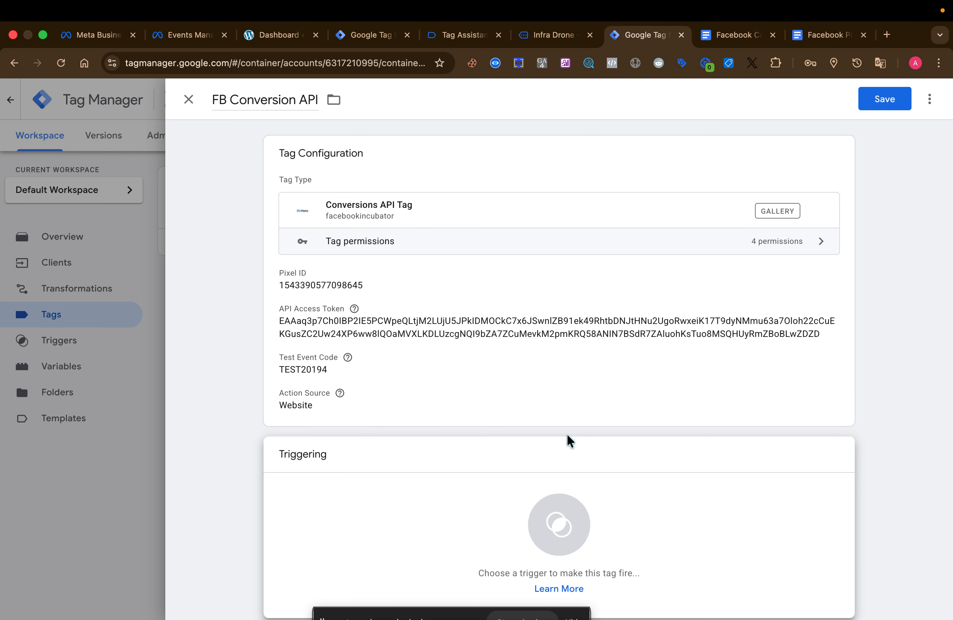
Step: Start a new trigger of type Custom for the FB Conversion API tag and limit it to Some Events
click(593, 530)
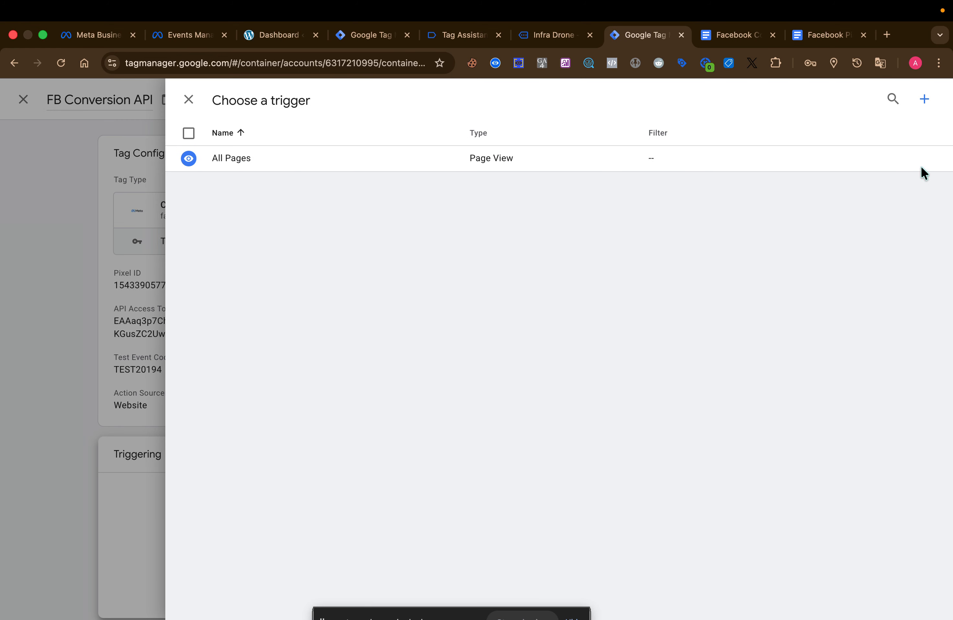
click(924, 102)
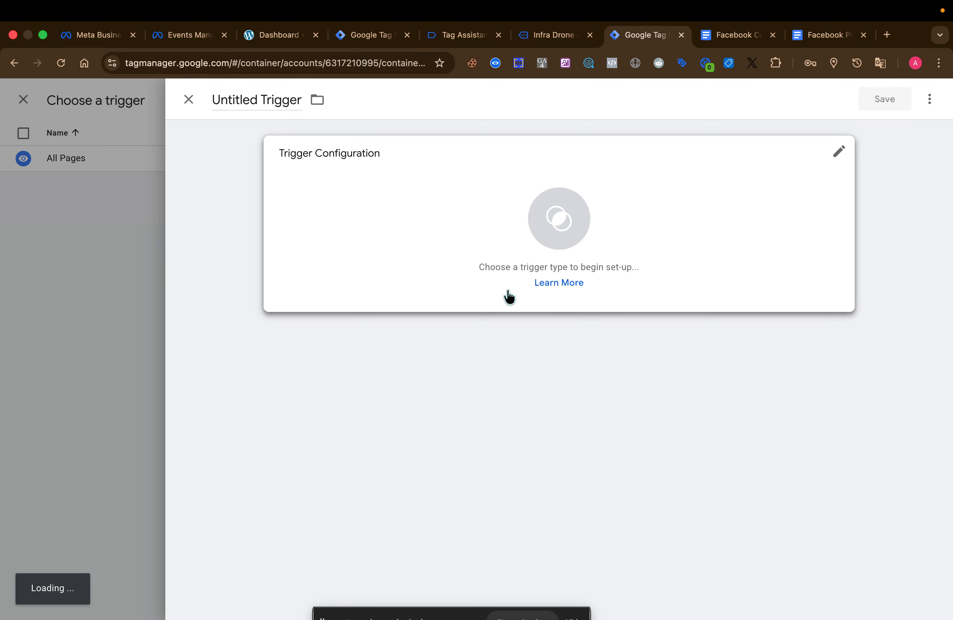
click(575, 224)
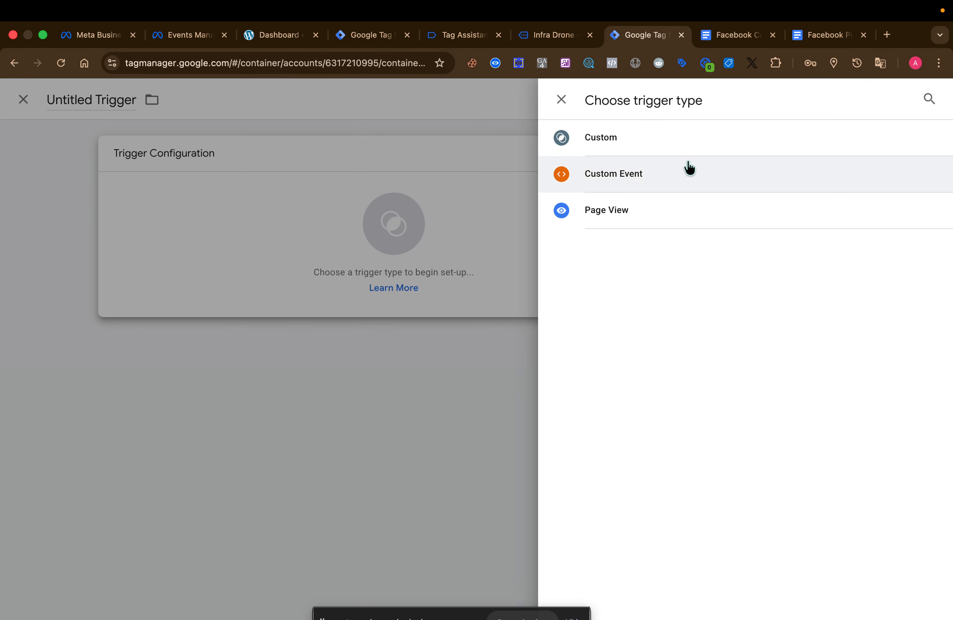
click(656, 144)
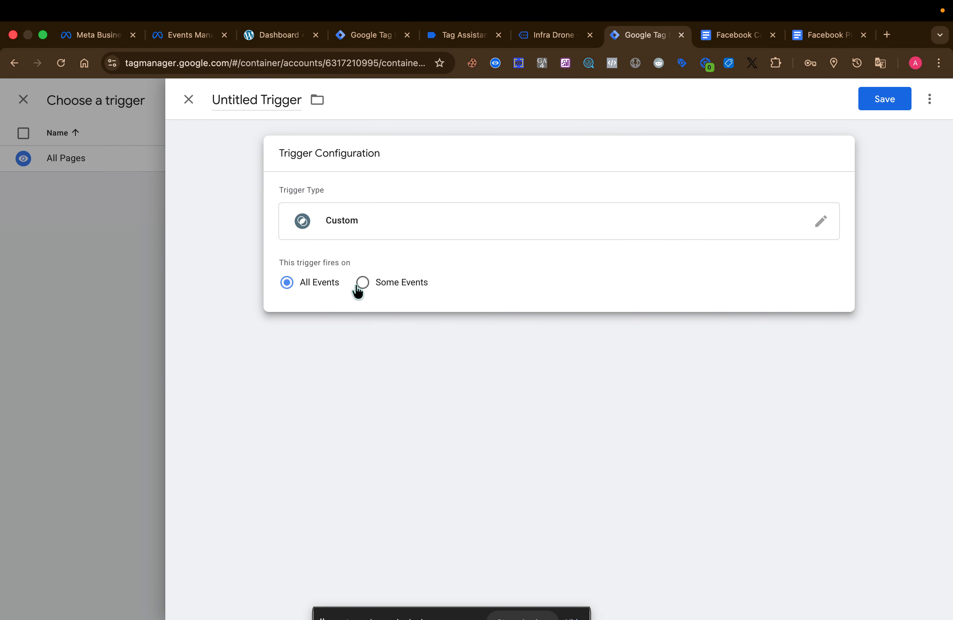
click(362, 284)
Step: Set the trigger condition to {{Event Name}} matches RegEx page_view|view_item
click(340, 336)
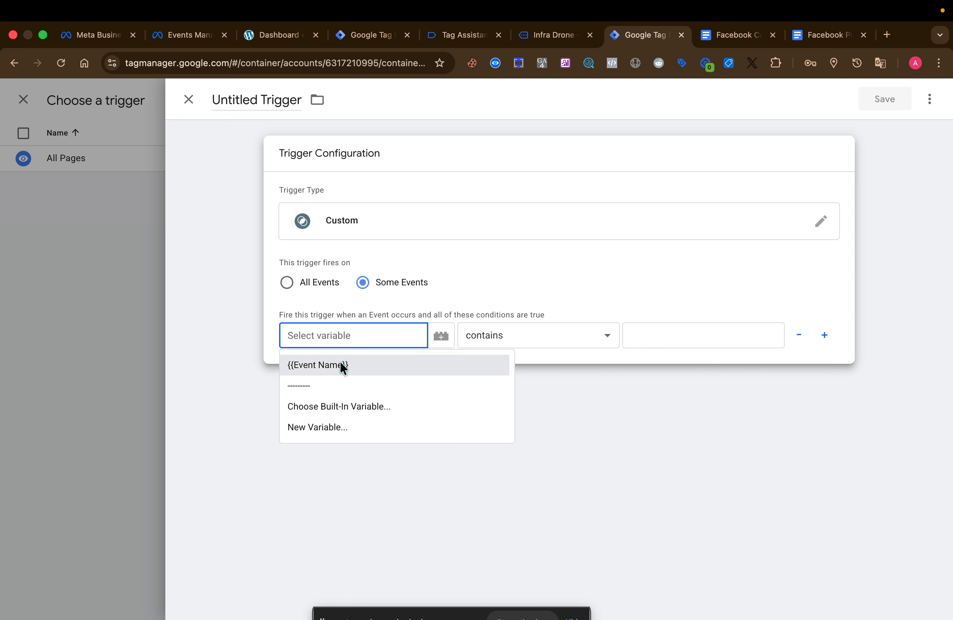
click(341, 364)
click(530, 334)
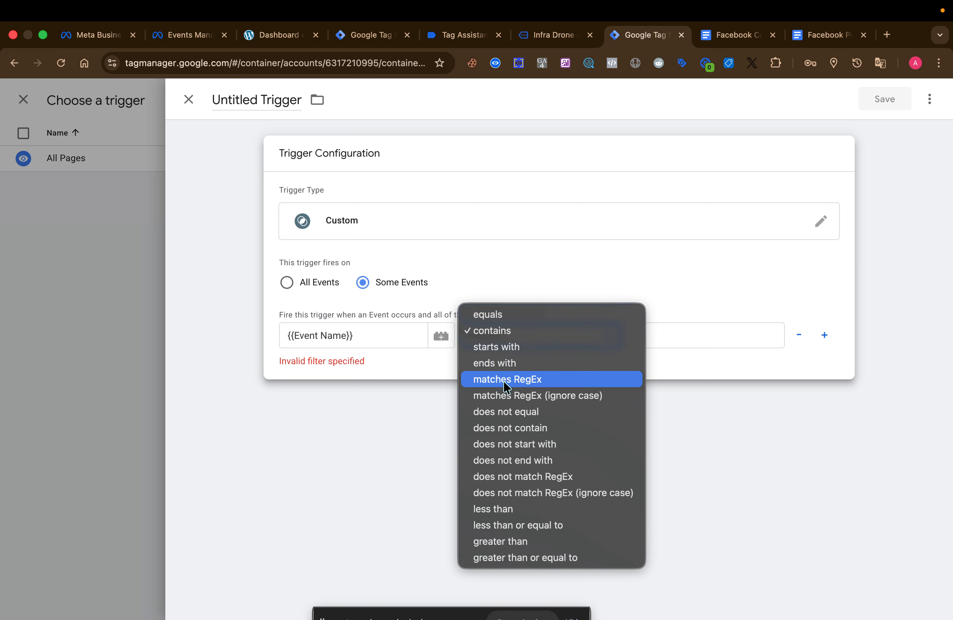
click(519, 380)
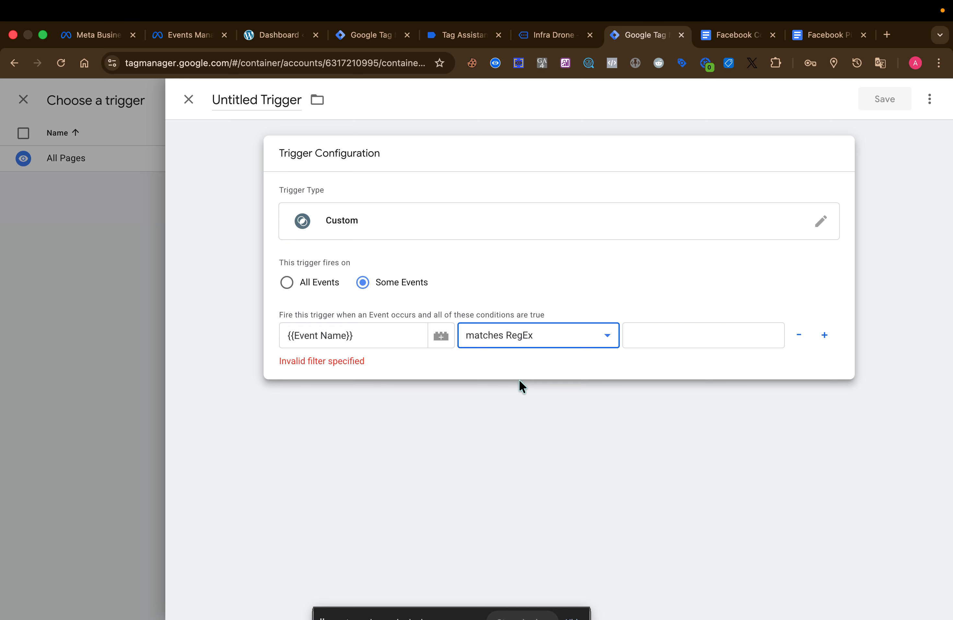
click(643, 326)
text(page_view|view_item)
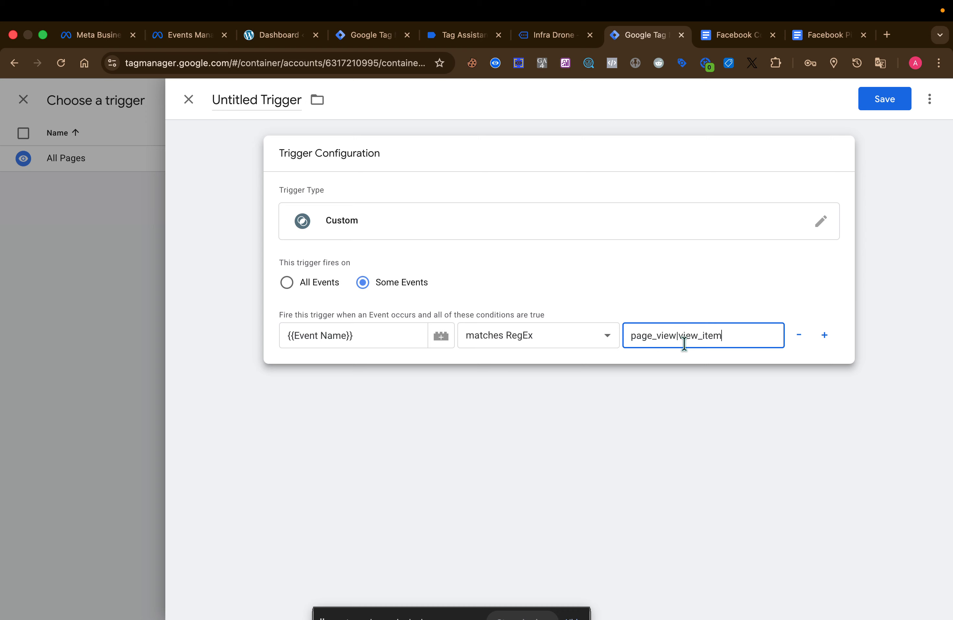
Step: Check the view_item event for the Infra Drone product page in Tag Assistant and return to the untitled trigger in Tag Manager
click(588, 43)
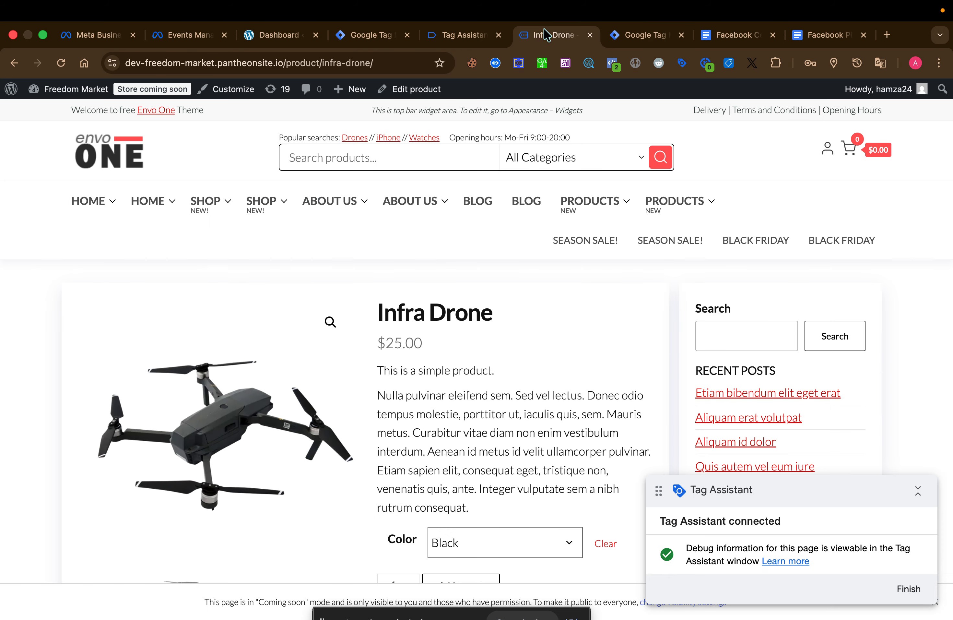
click(450, 34)
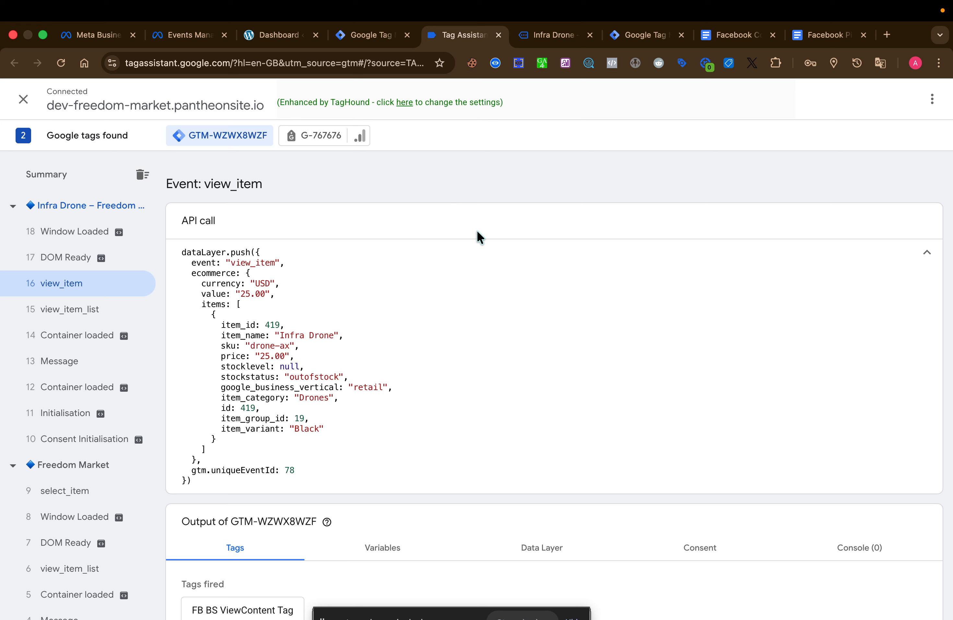
click(625, 40)
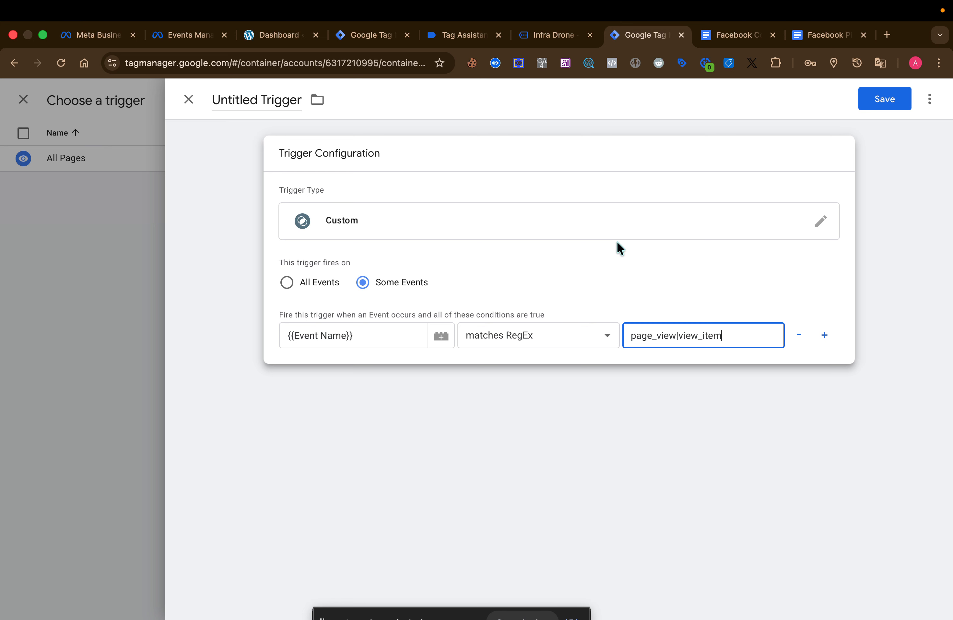
Step: Name the new custom trigger CAPI and save it as the firing trigger of the FB Conversion API tag
triple_click(277, 103)
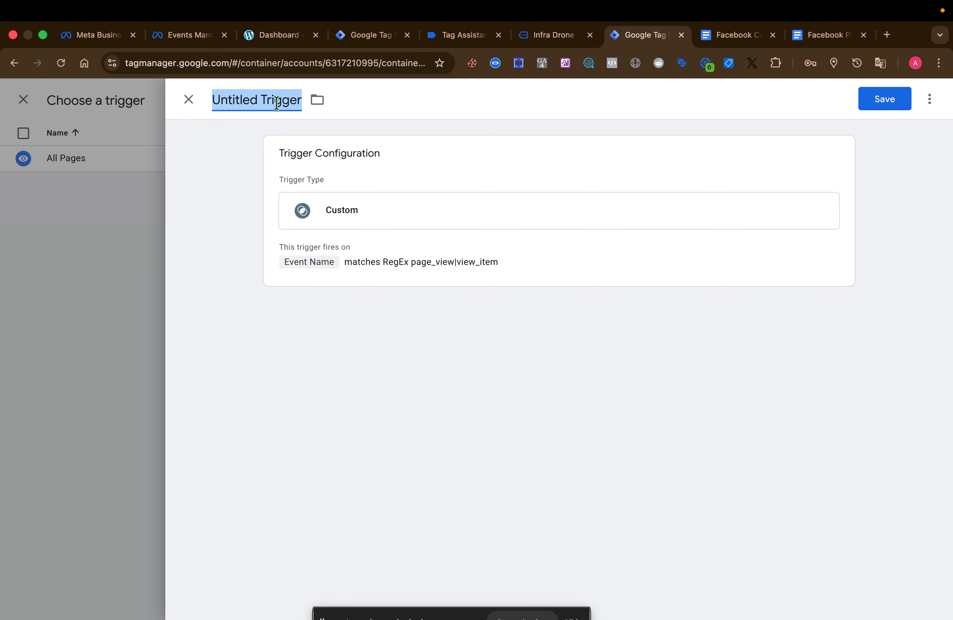
text(CAPI)
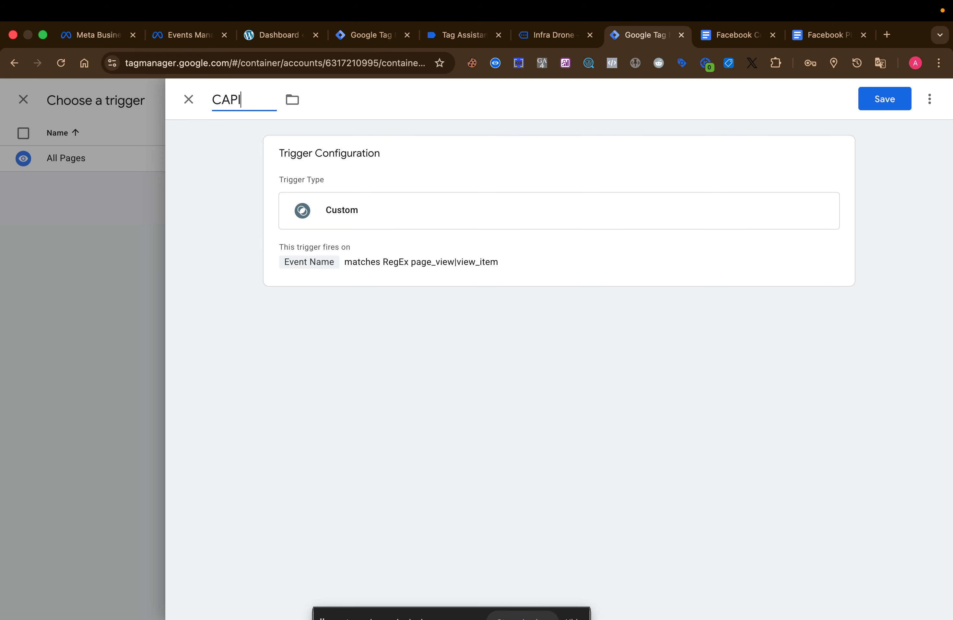
click(882, 107)
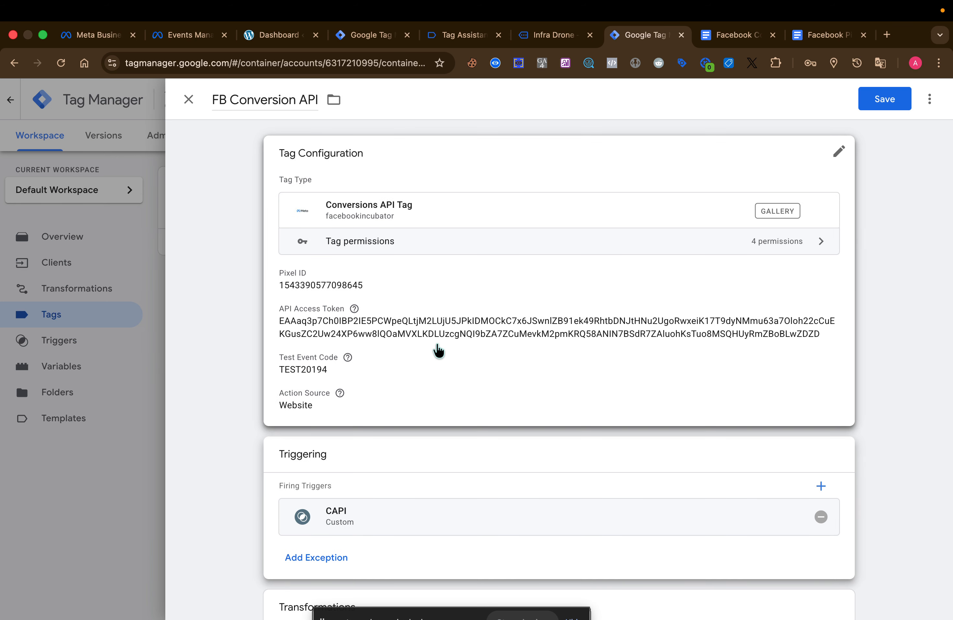
Step: Rename the tag as FB Conversion API Tag and save it with its CAPI trigger
click(318, 105)
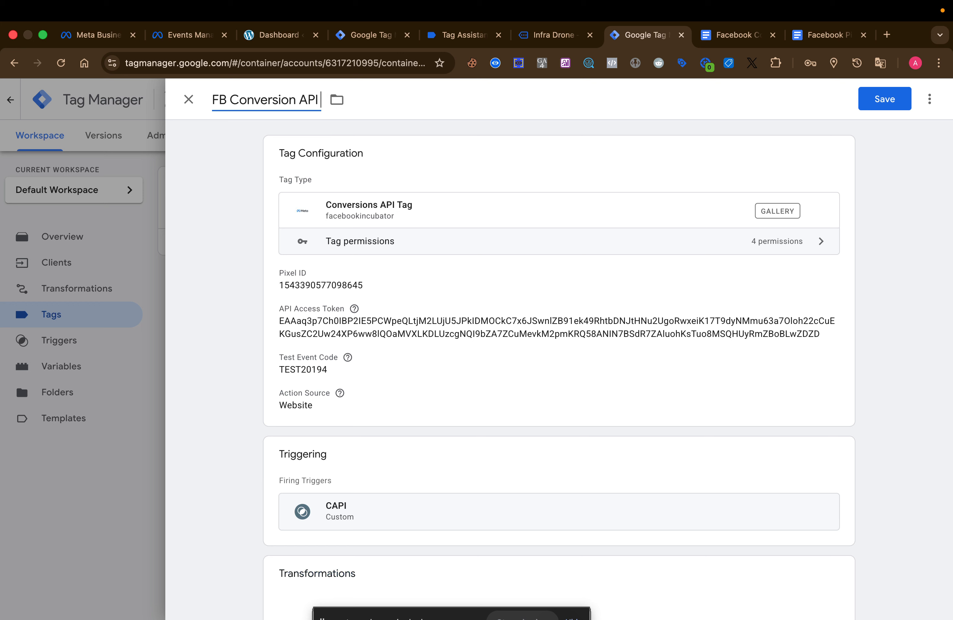
text(Tag)
click(876, 103)
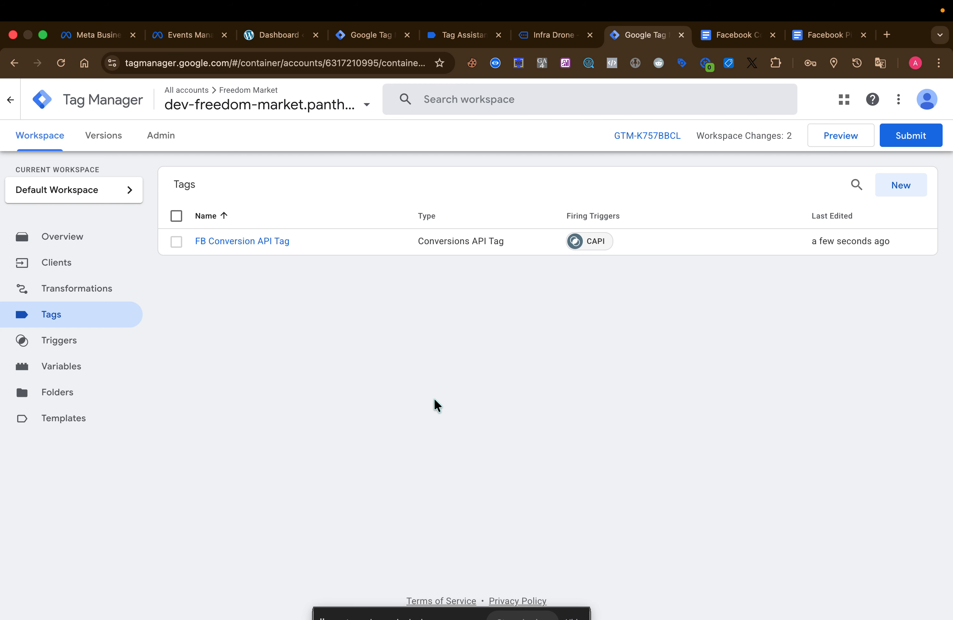
Step: Publish the changes of server container GTM-K757BBCL without a version name or description, and return to its workspace overview
click(907, 136)
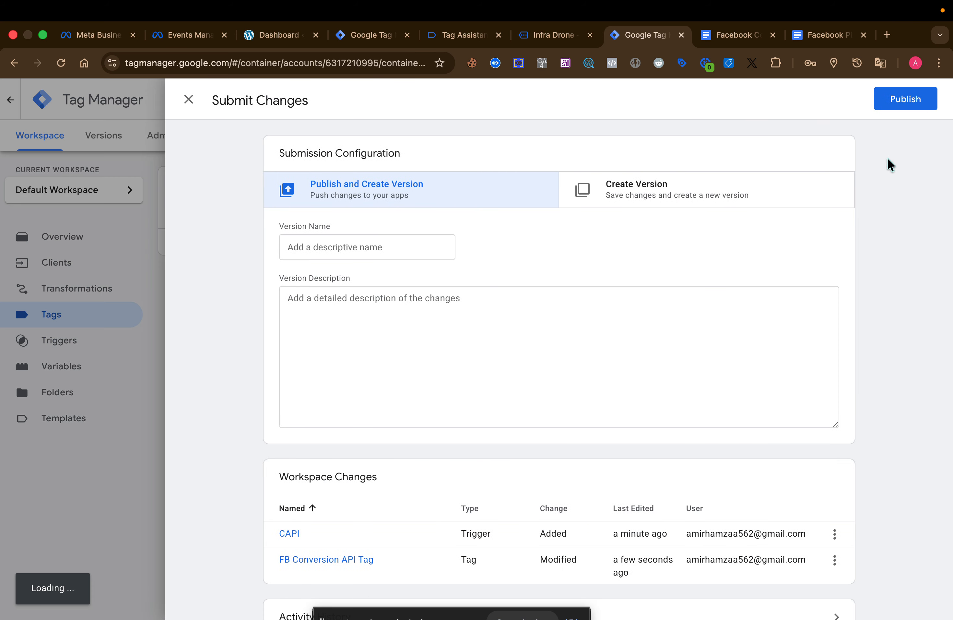
click(911, 101)
click(640, 476)
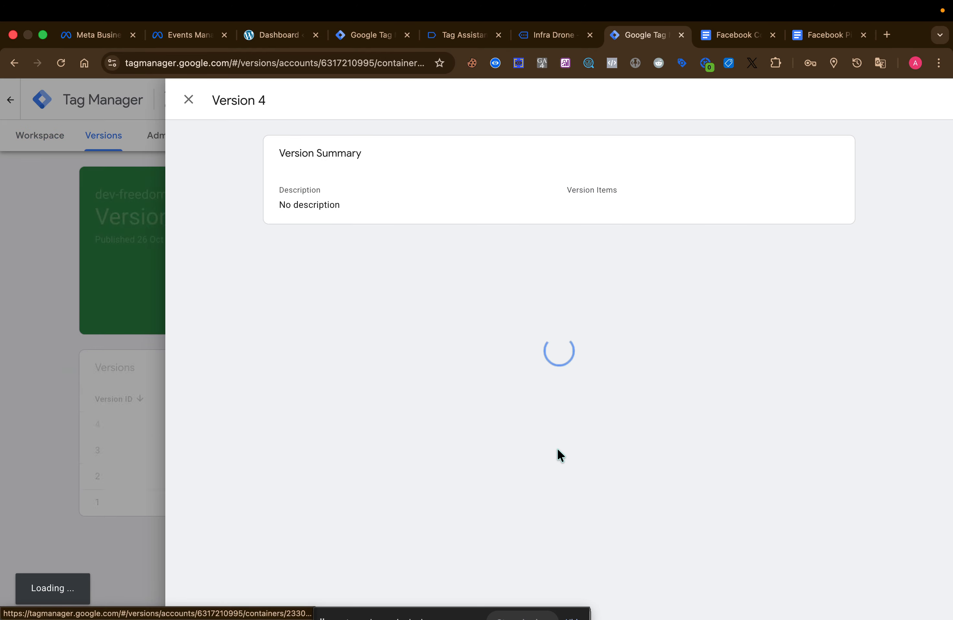
click(17, 347)
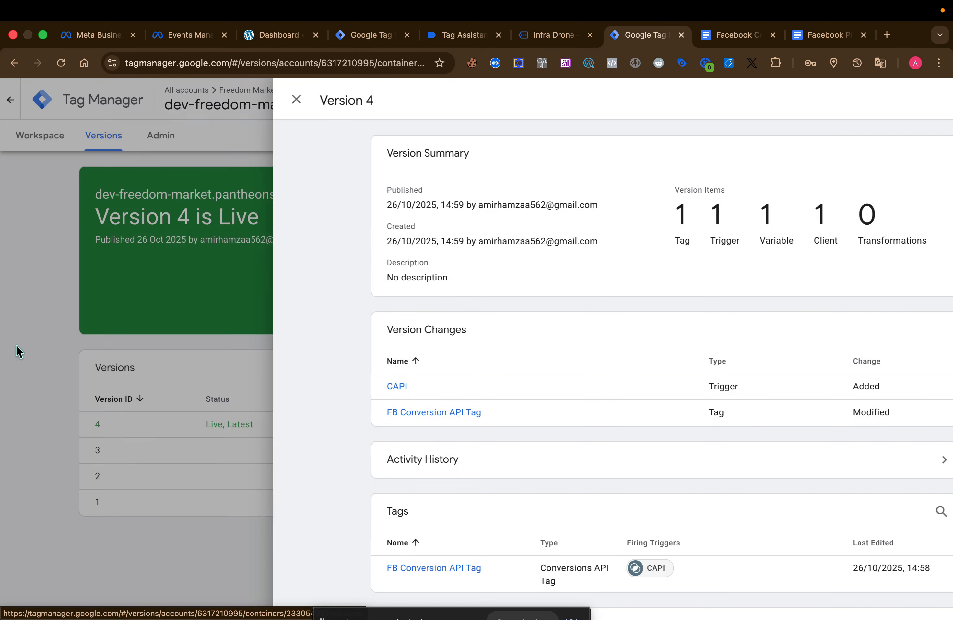
click(32, 141)
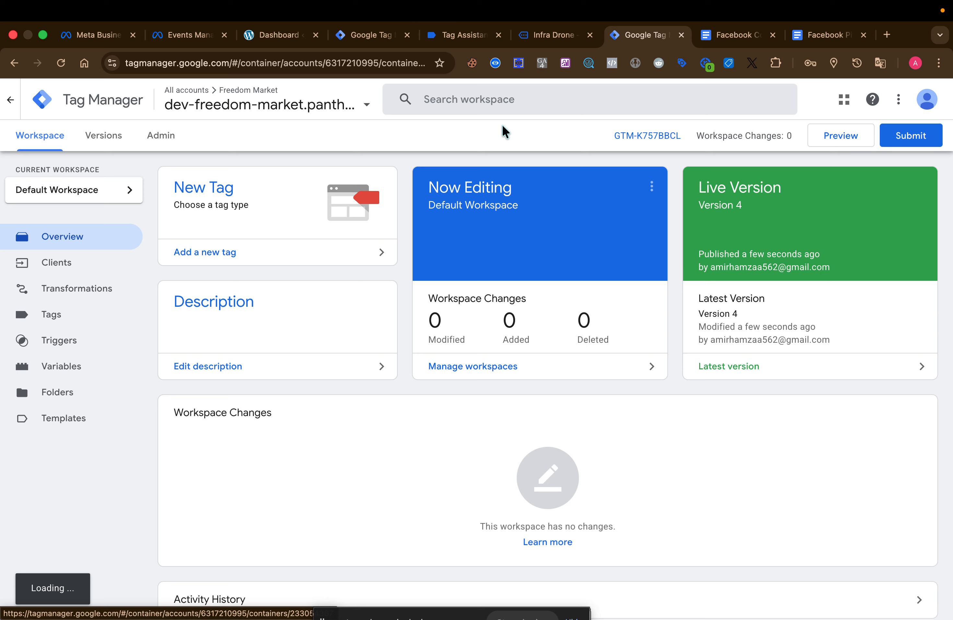
Step: Switch to web container GTM-WZWX8WZF, publish its changes without a version name or description, and return to its workspace
click(376, 35)
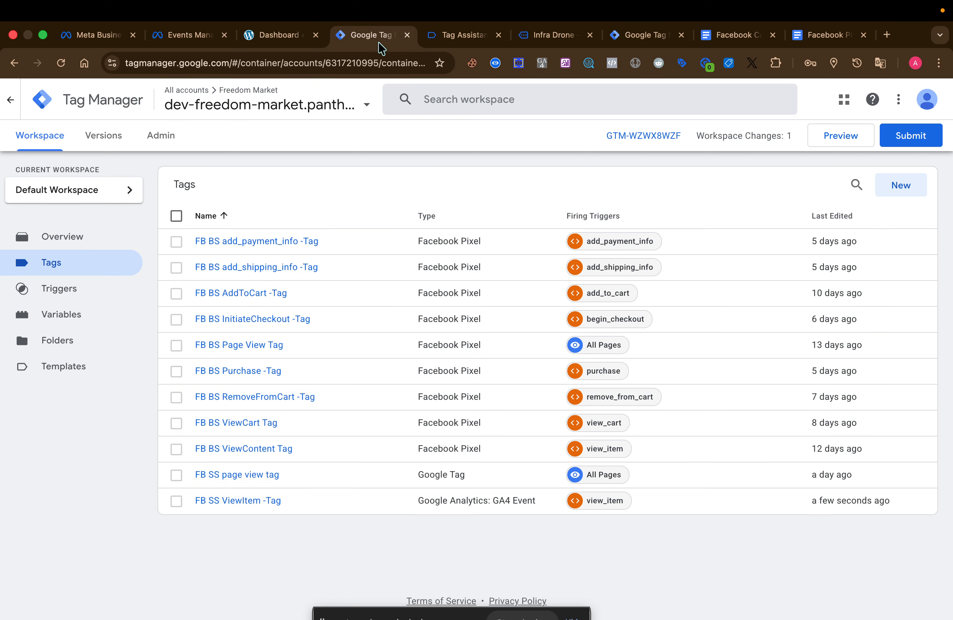
click(901, 141)
click(914, 102)
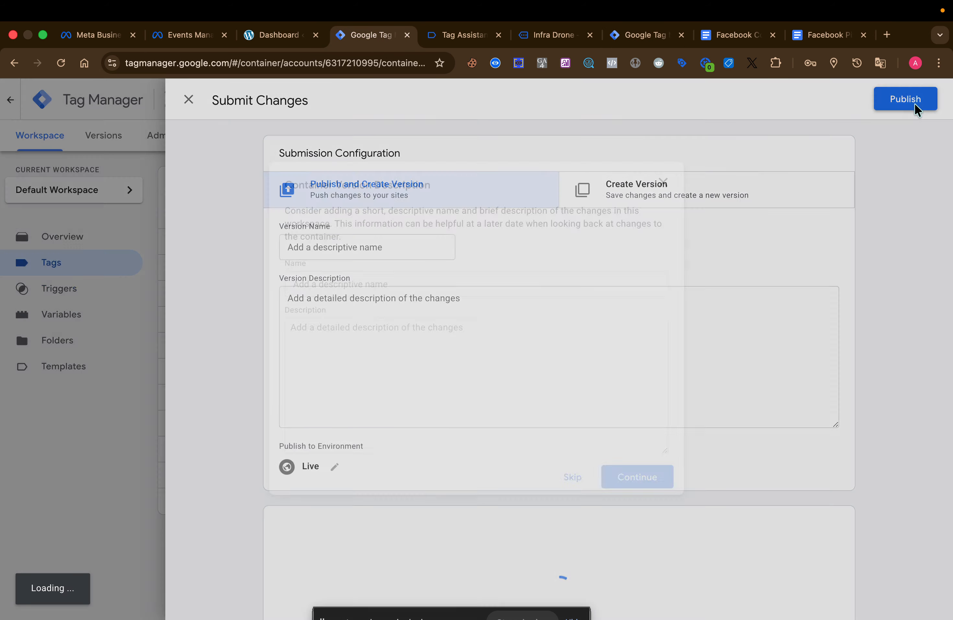
click(664, 476)
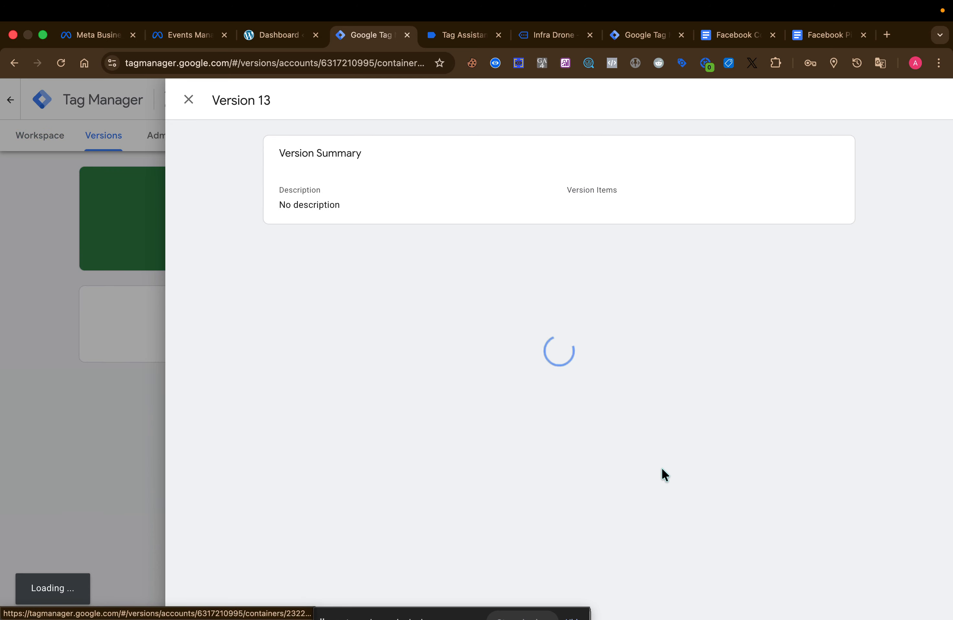
click(85, 341)
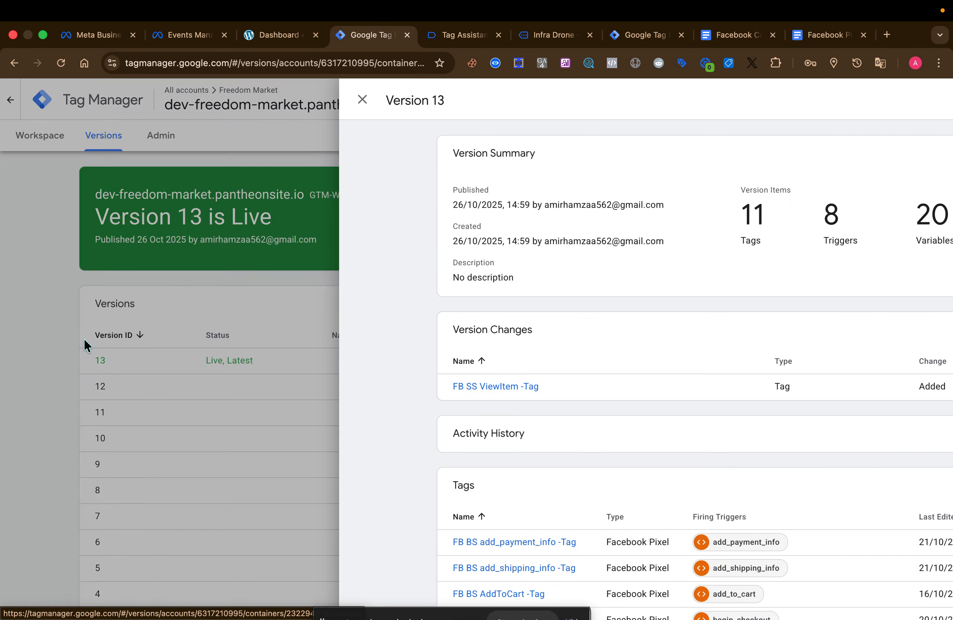
click(35, 150)
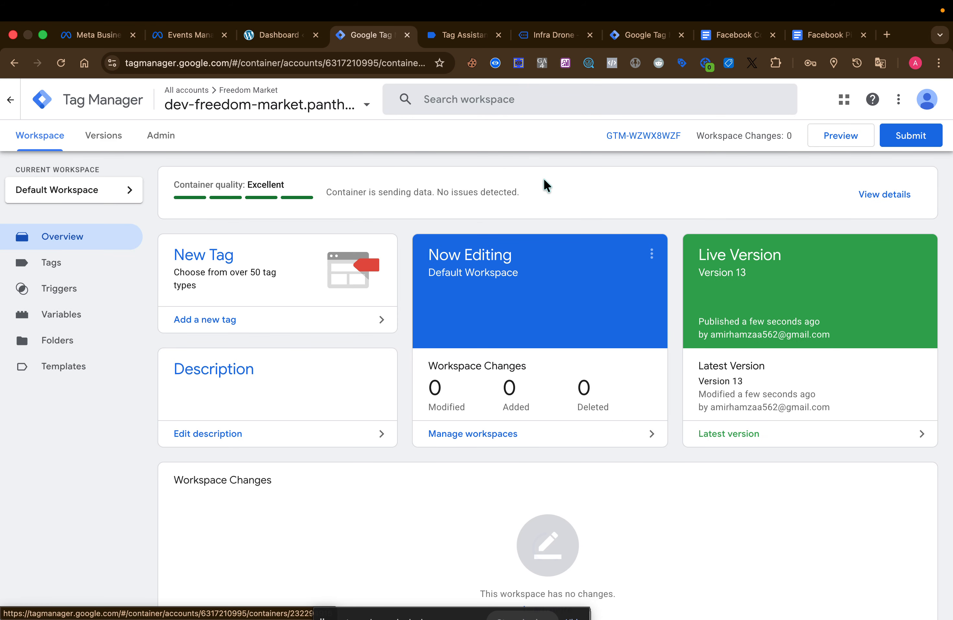
Step: Switch to Meta Events Manager and go to the website URL entry in the dataset's Test events section
click(639, 35)
click(190, 38)
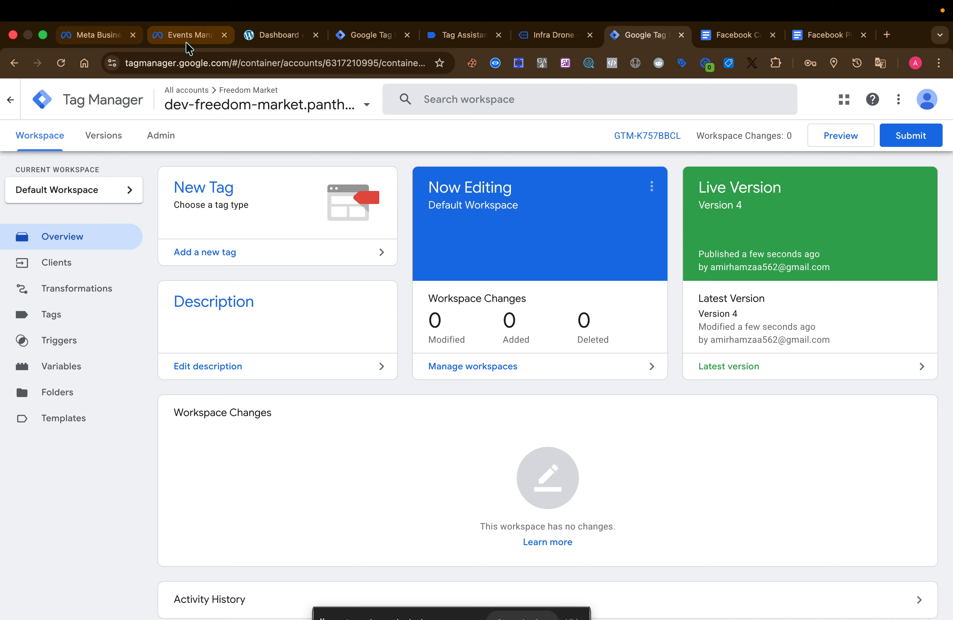
click(539, 476)
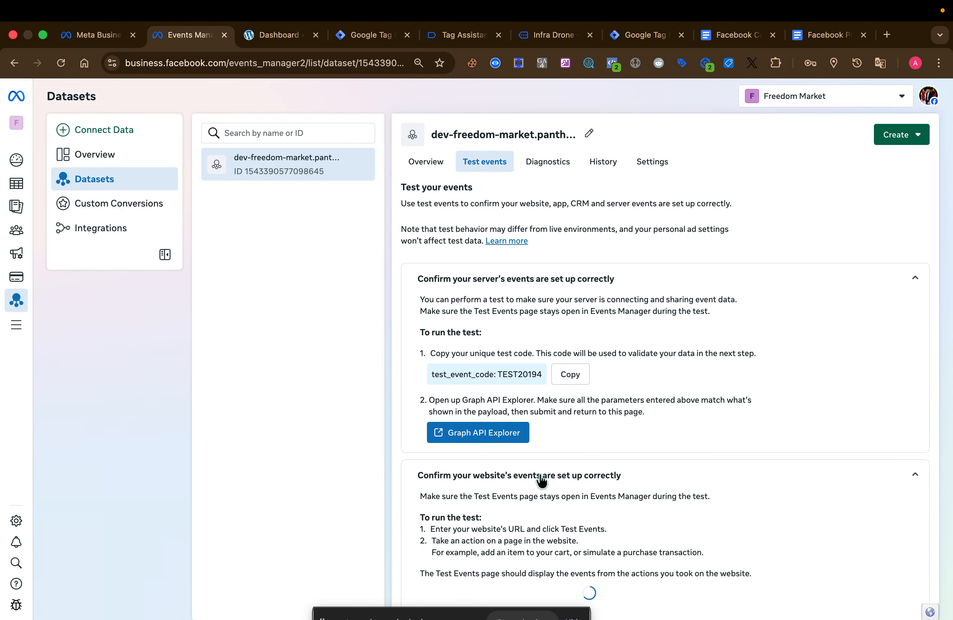
scroll(541, 481, down, 2)
click(521, 529)
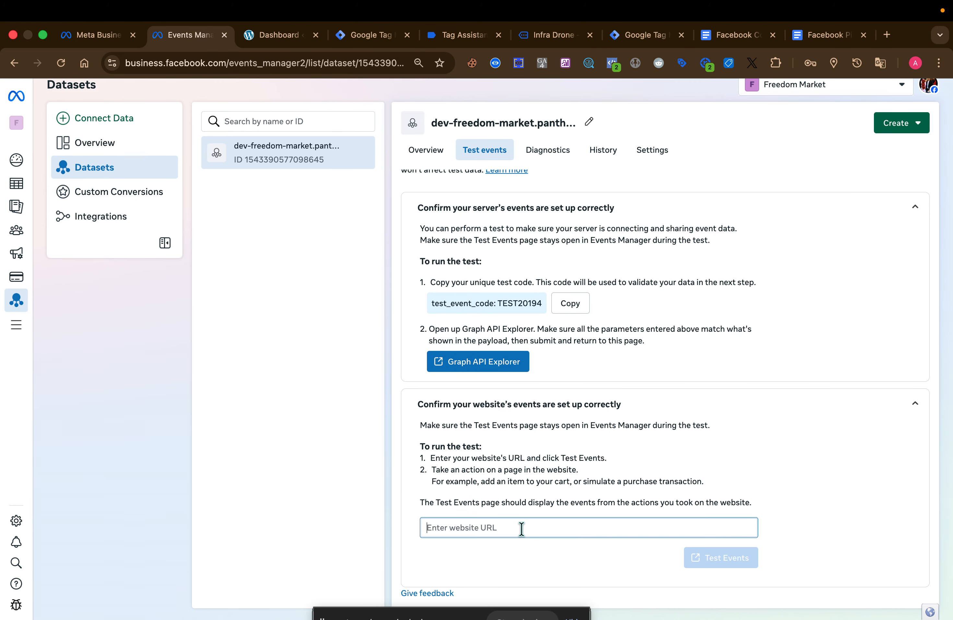
click(539, 565)
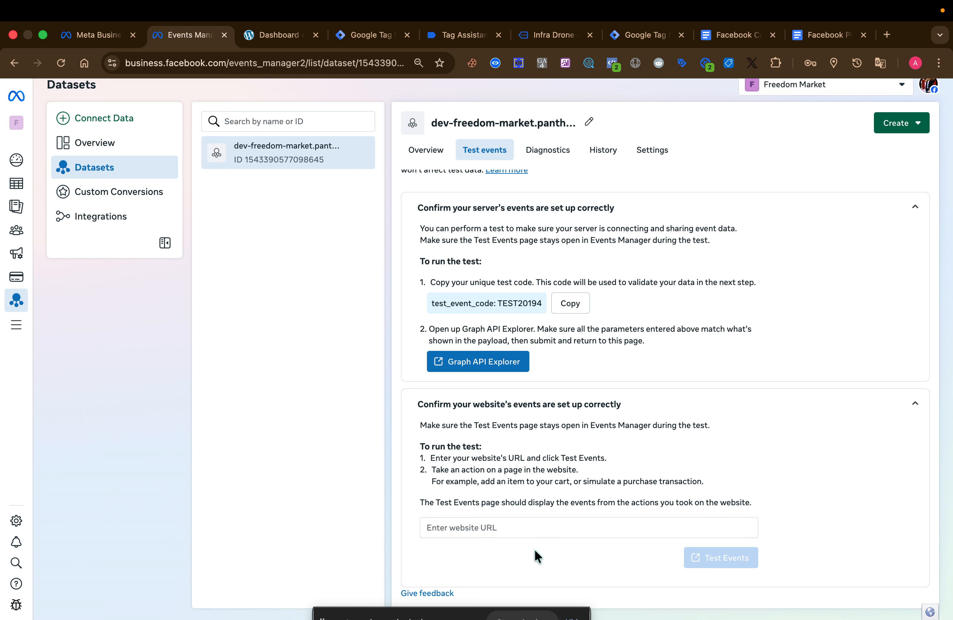
click(522, 527)
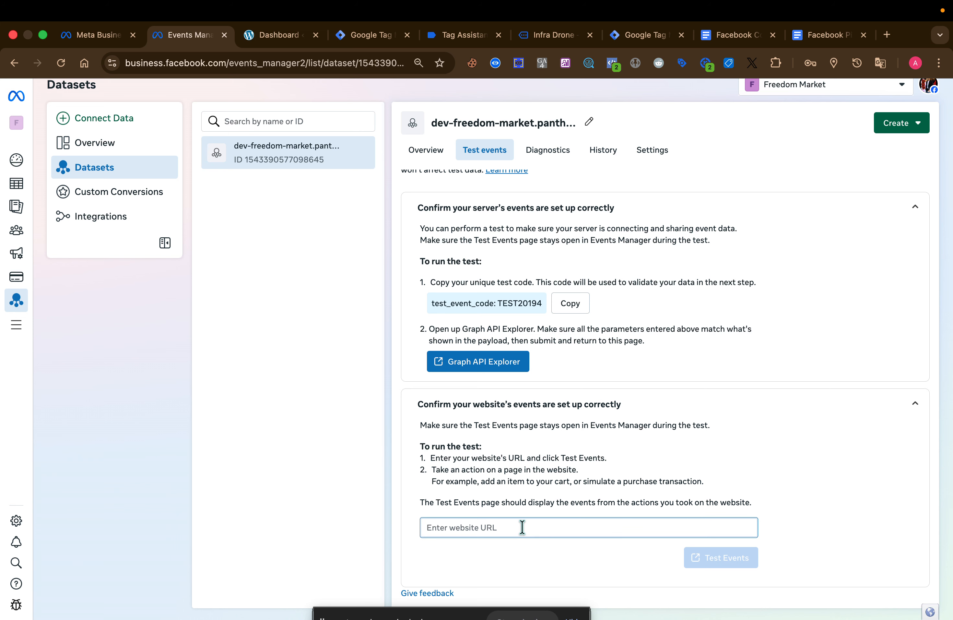
click(258, 39)
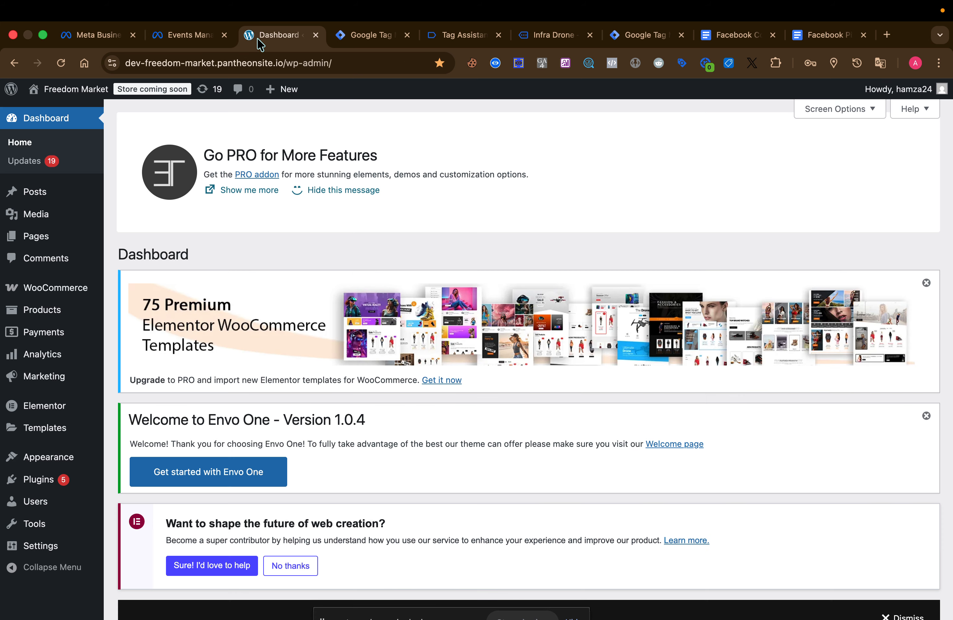
click(129, 67)
click(184, 65)
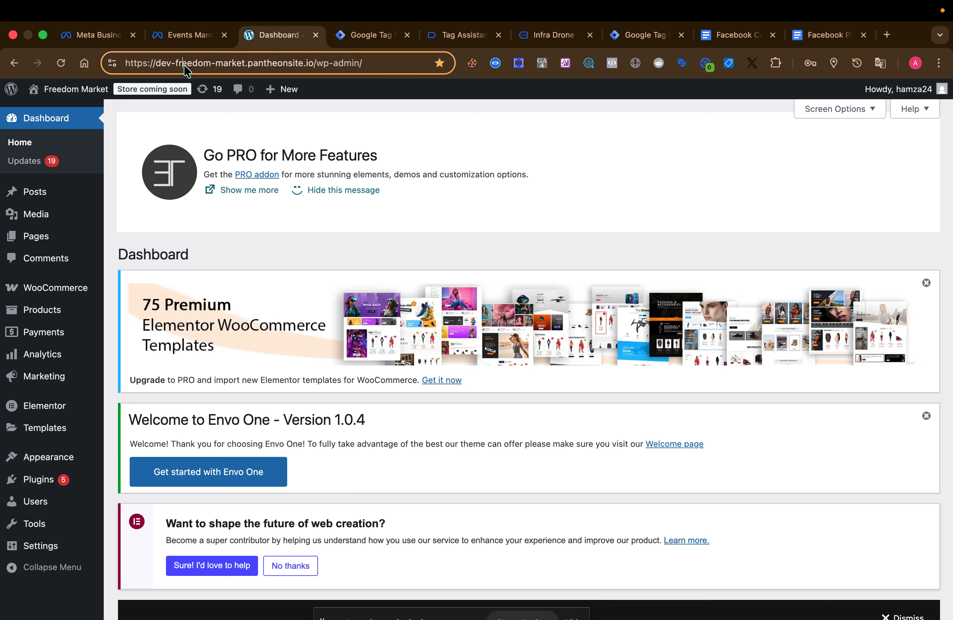
drag(126, 66, 140, 65)
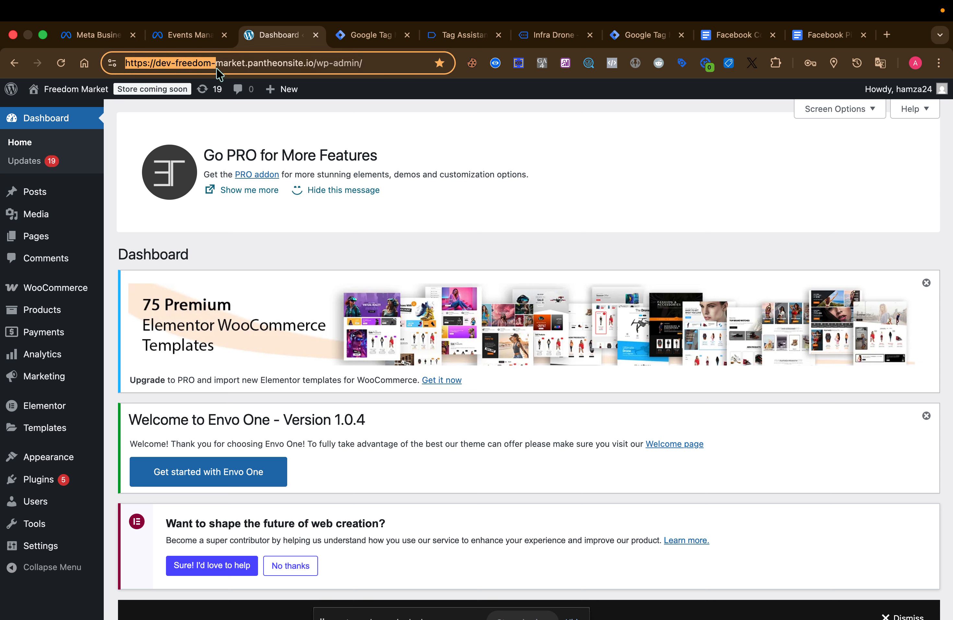
drag(215, 68, 311, 65)
key(super+c)
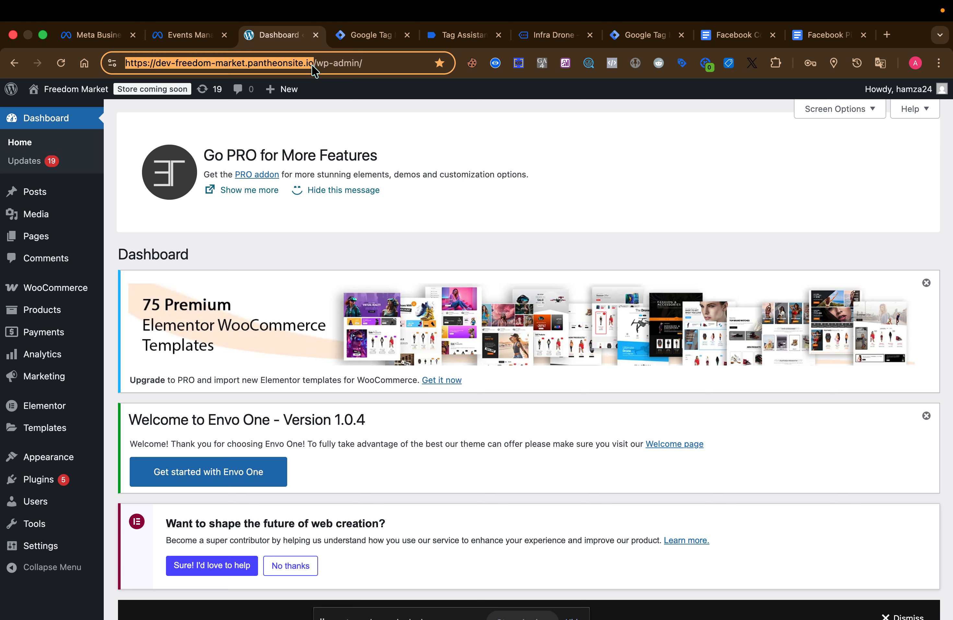
click(188, 40)
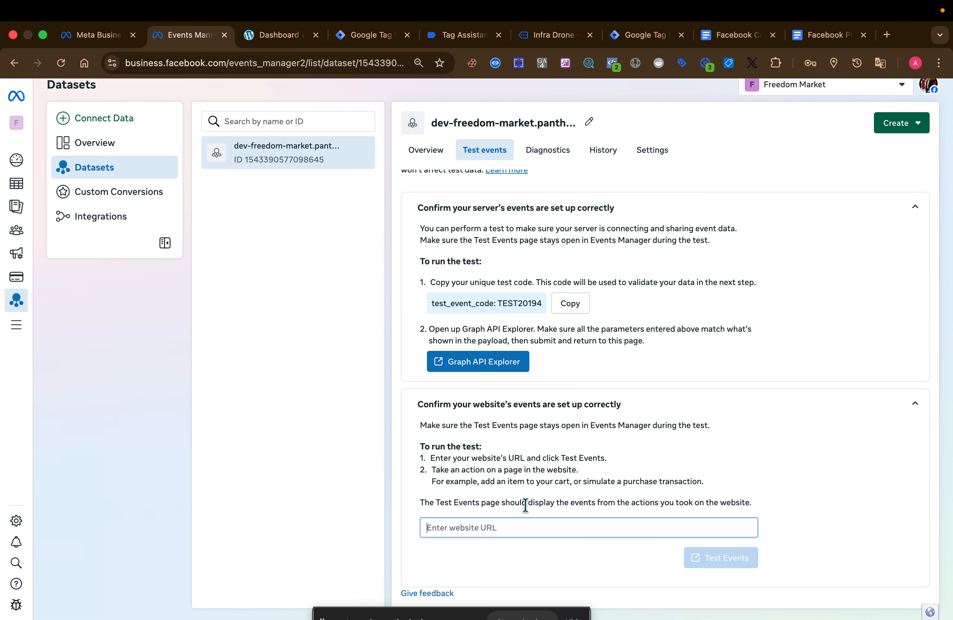
key(super+v)
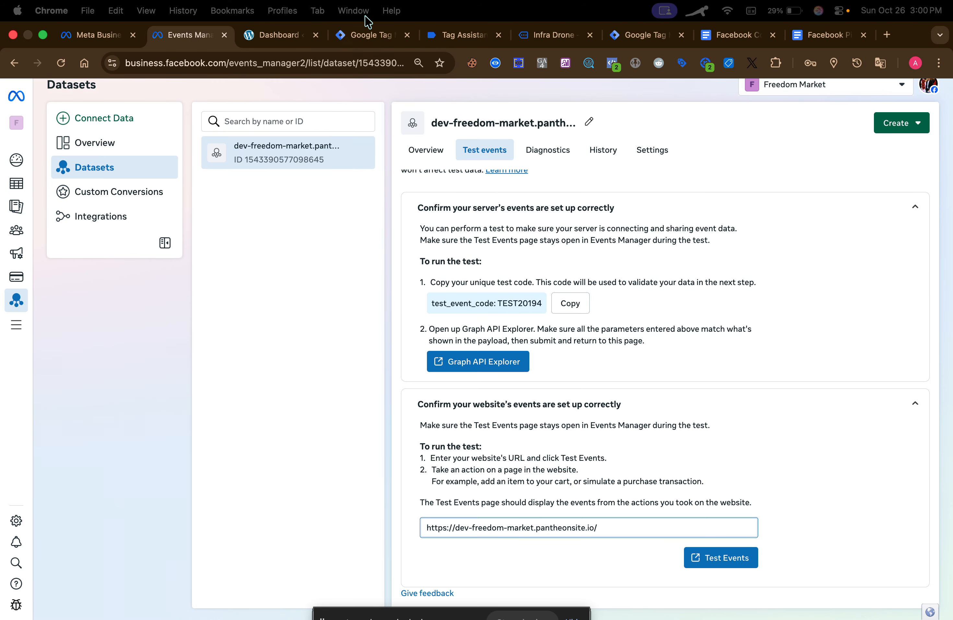
click(367, 20)
click(294, 175)
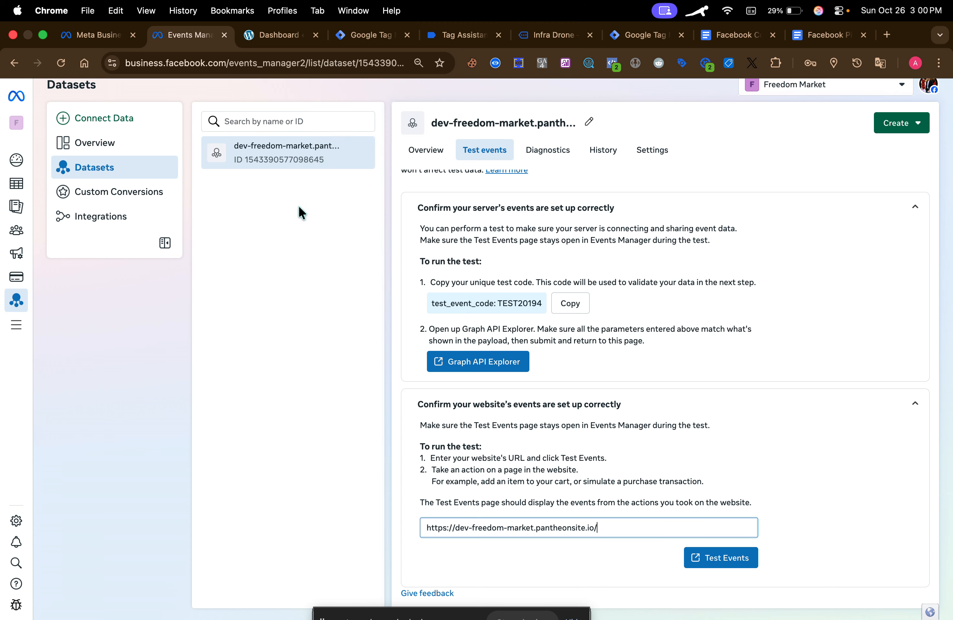
Step: Switch to server container GTM-K757BBCL in Tag Manager and start its preview mode
click(641, 33)
click(852, 143)
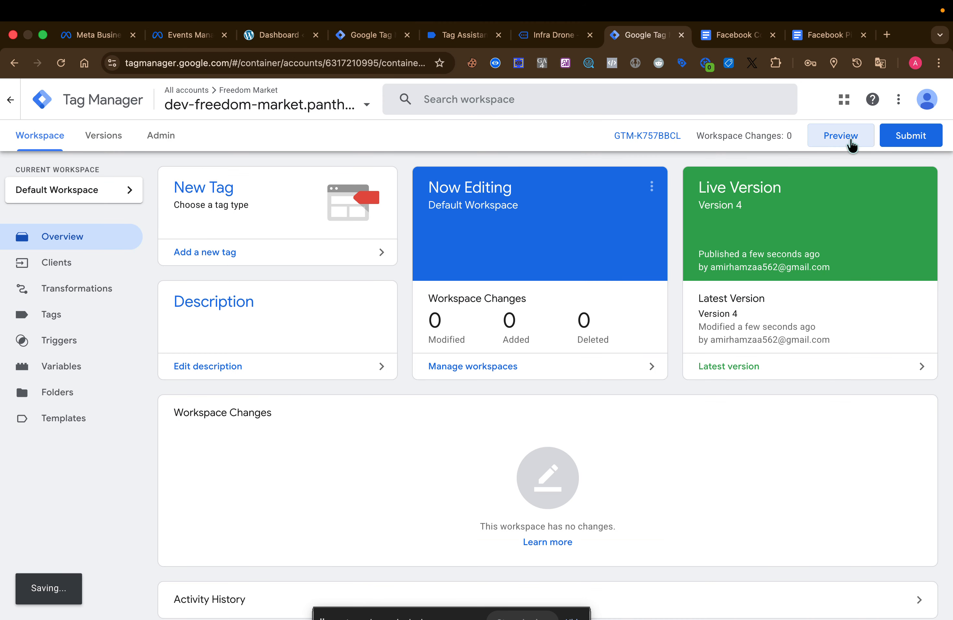